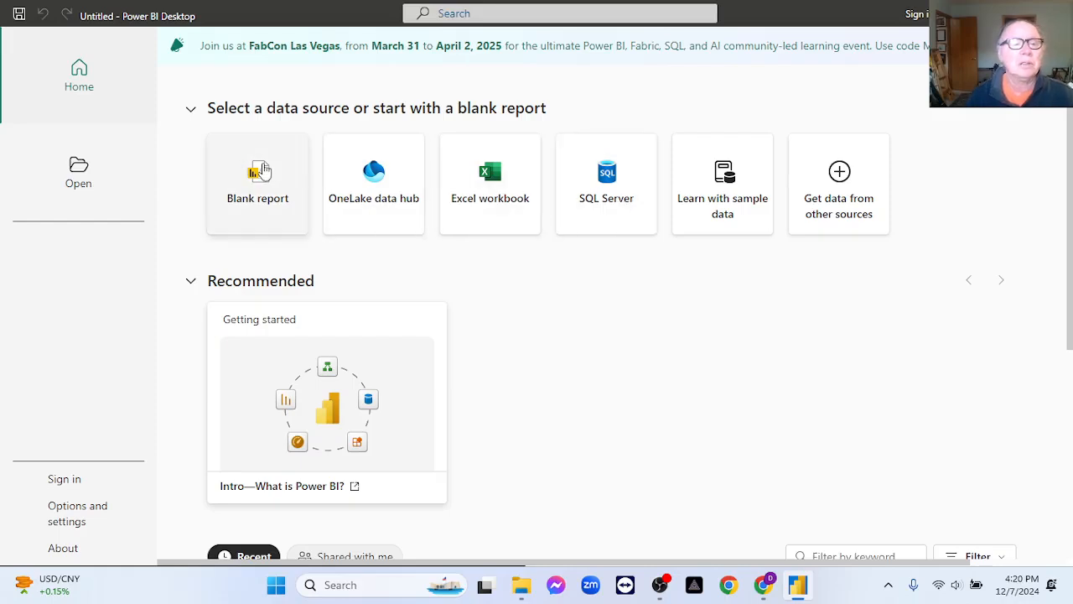
# Start a blank report and connect to the Folder file source from another data source.
pyautogui.click(260, 177)
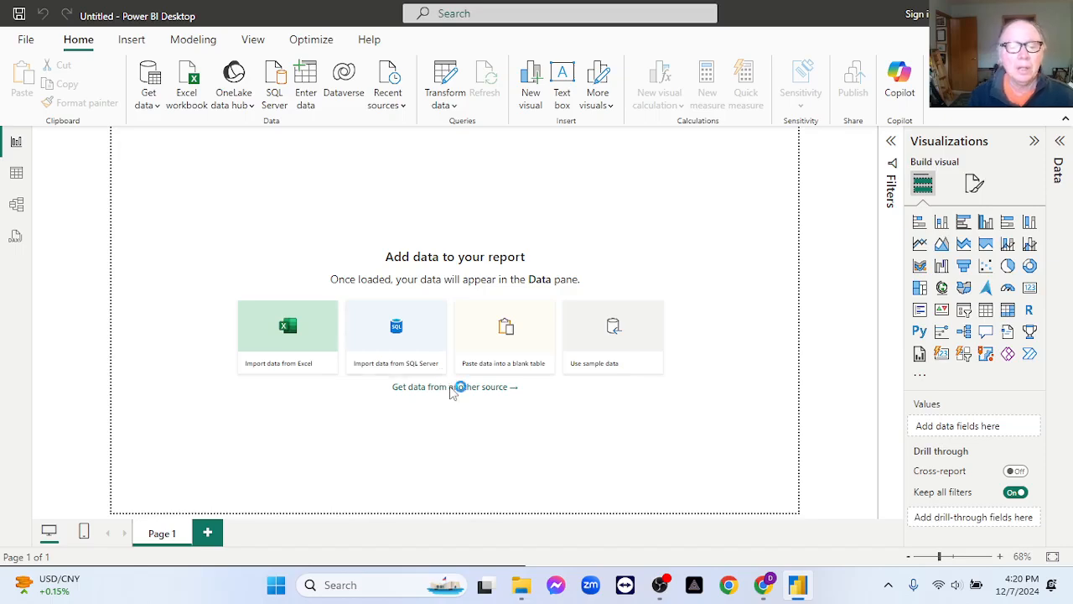
pyautogui.click(453, 387)
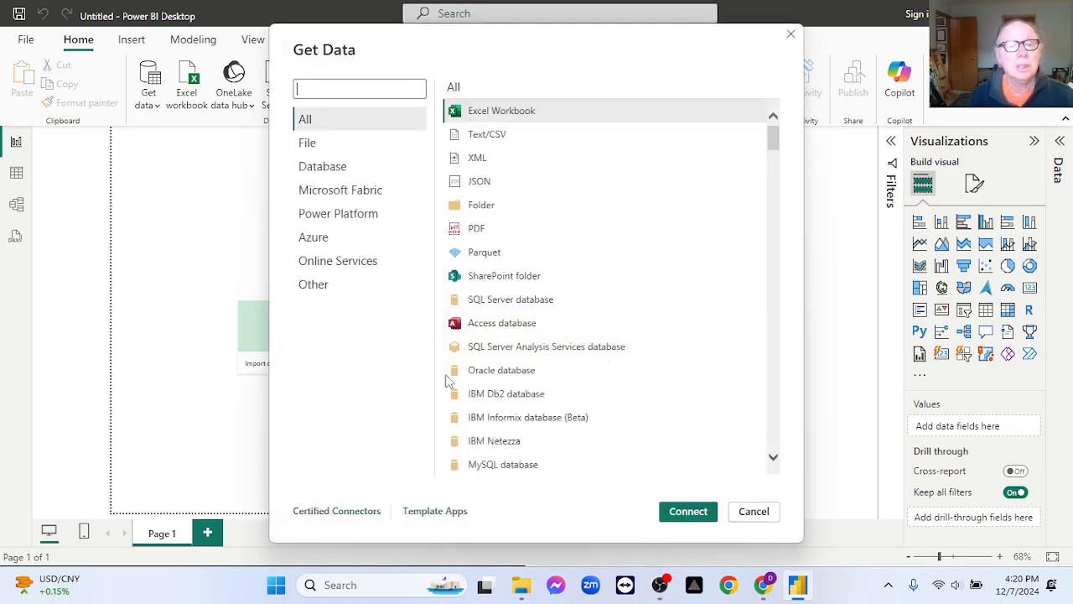
pyautogui.click(325, 149)
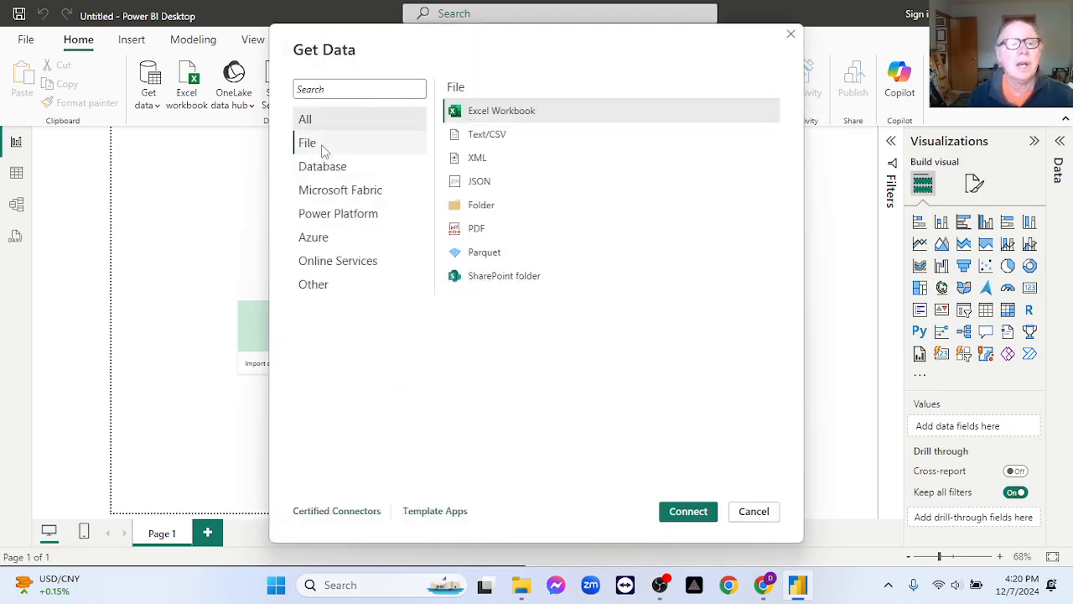
pyautogui.click(474, 208)
pyautogui.click(670, 518)
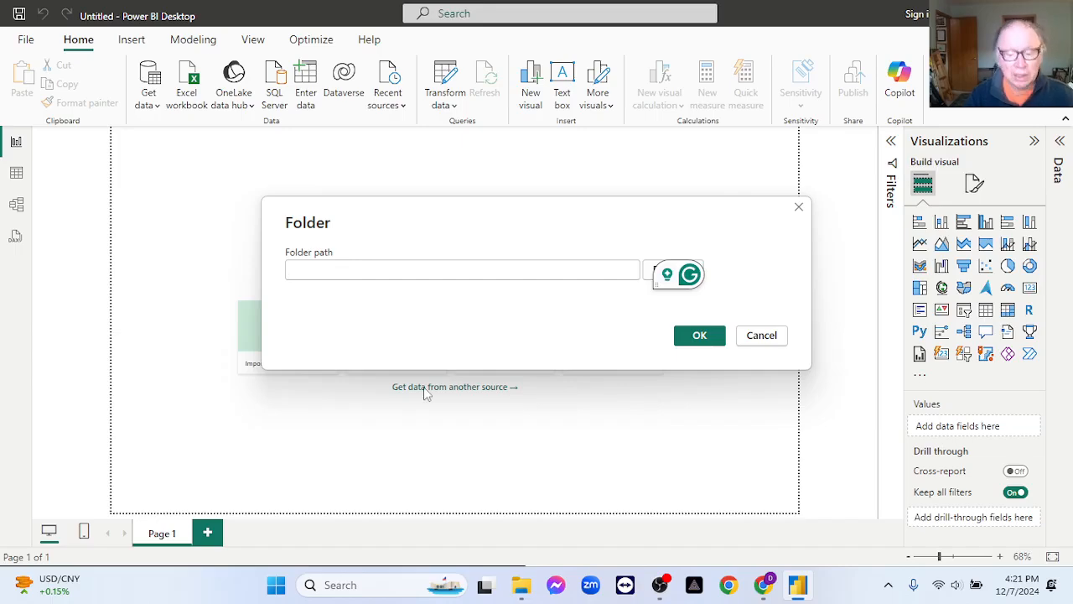
# Switch to File Explorer and copy the address of the bi_cyclistic data folder as text.
pyautogui.click(521, 584)
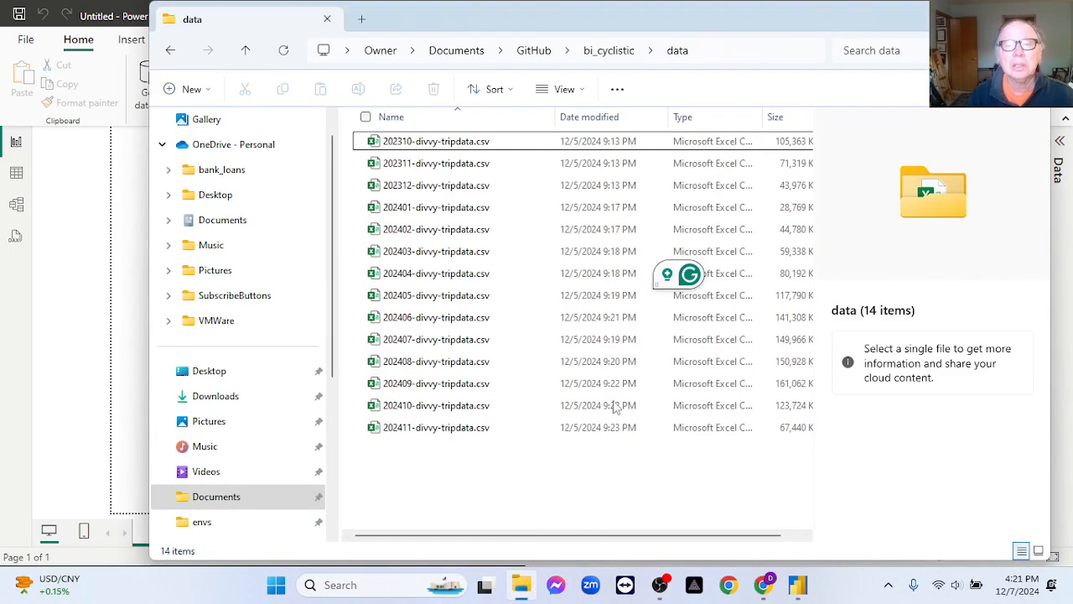
pyautogui.rightClick(677, 50)
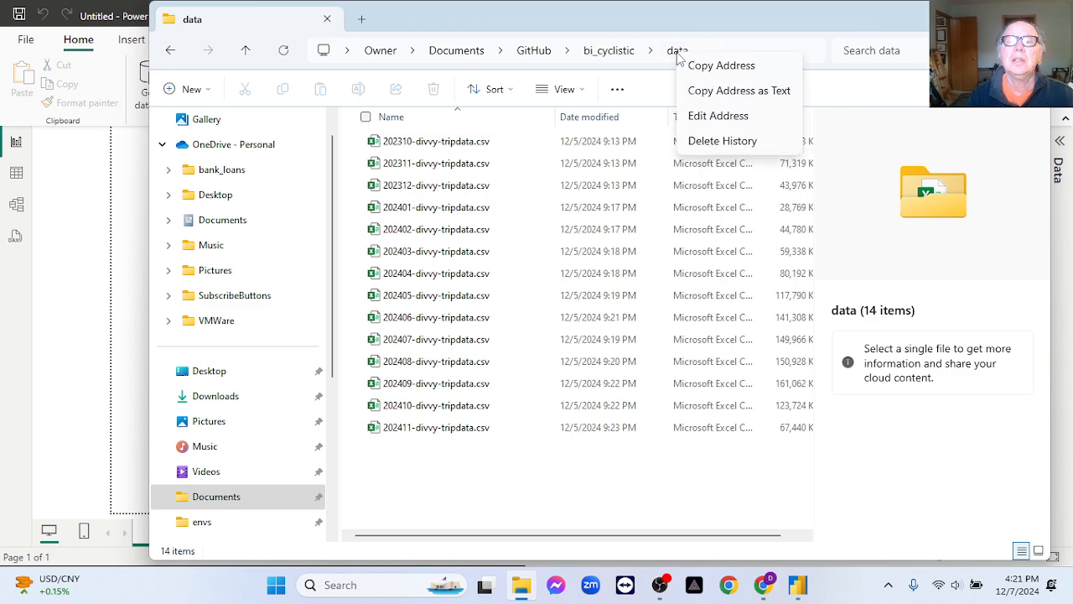
pyautogui.click(693, 89)
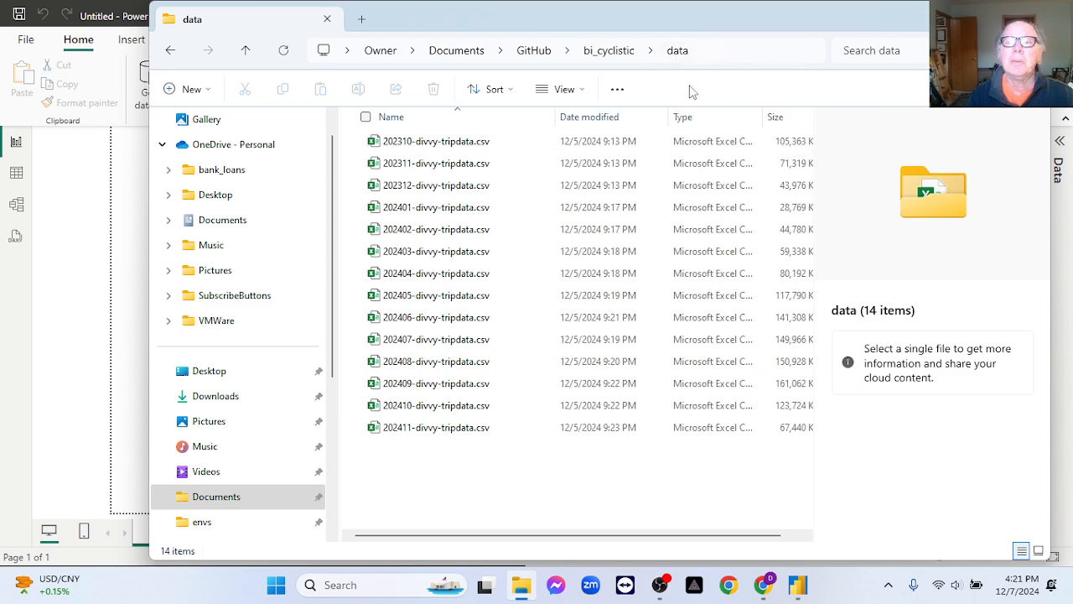
# Back in Power BI Desktop, set the folder path to C:\Users\Owner\Documents\GitHub\bi_cyclistic\data and open its file list for transforming the data.
pyautogui.click(797, 585)
pyautogui.click(366, 270)
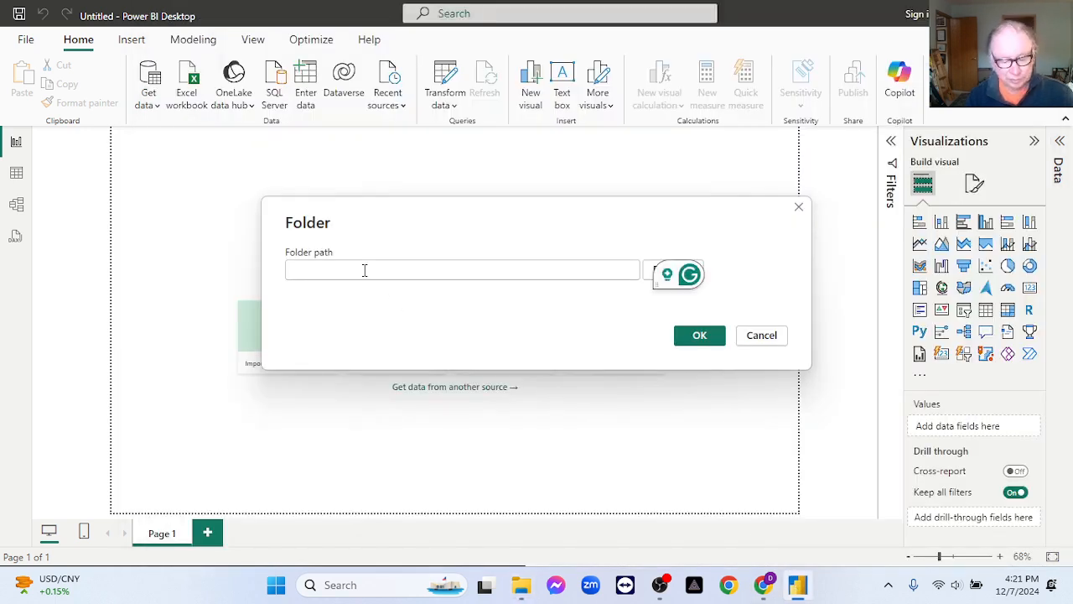
pyautogui.write('C:\\Users\\Owner\\Documents\\GitHub\\bi_cyclistic\\data')
pyautogui.click(695, 335)
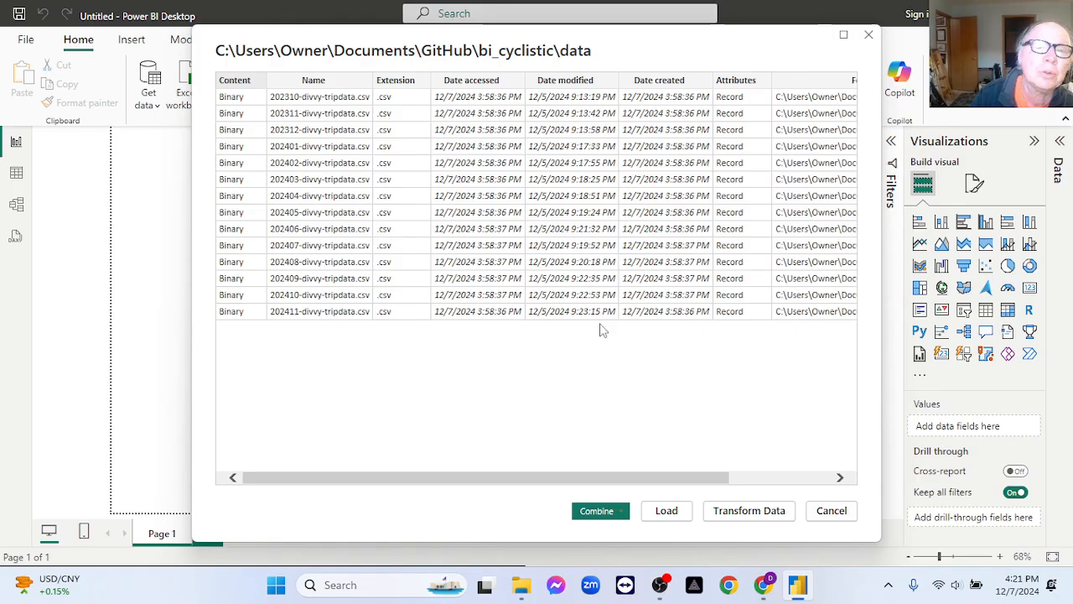
pyautogui.click(747, 517)
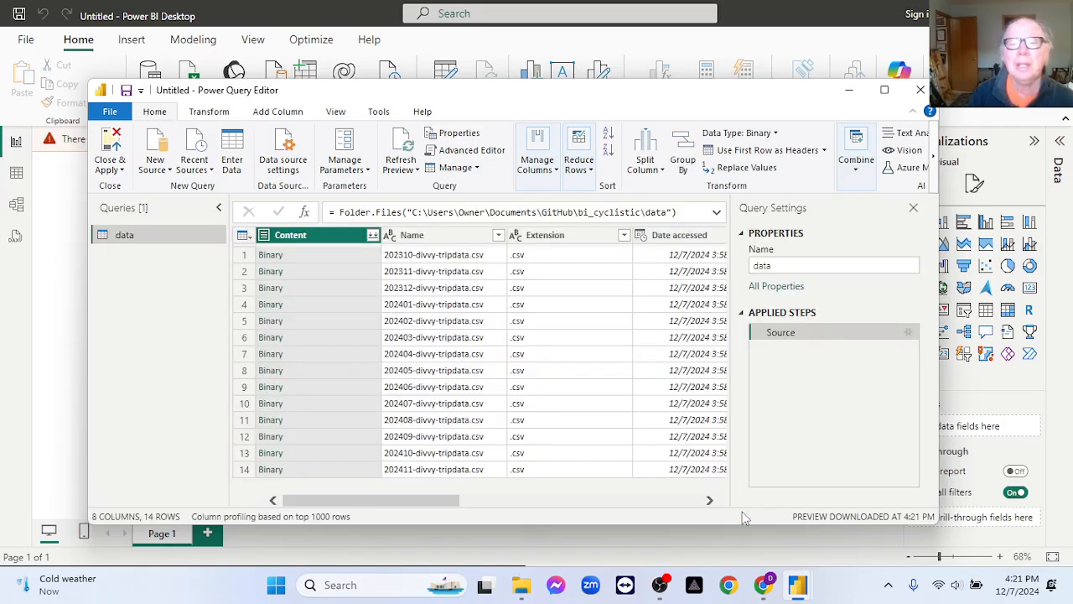
# Remove all columns except Content and combine the CSV files, using the first file as the sample.
pyautogui.rightClick(318, 236)
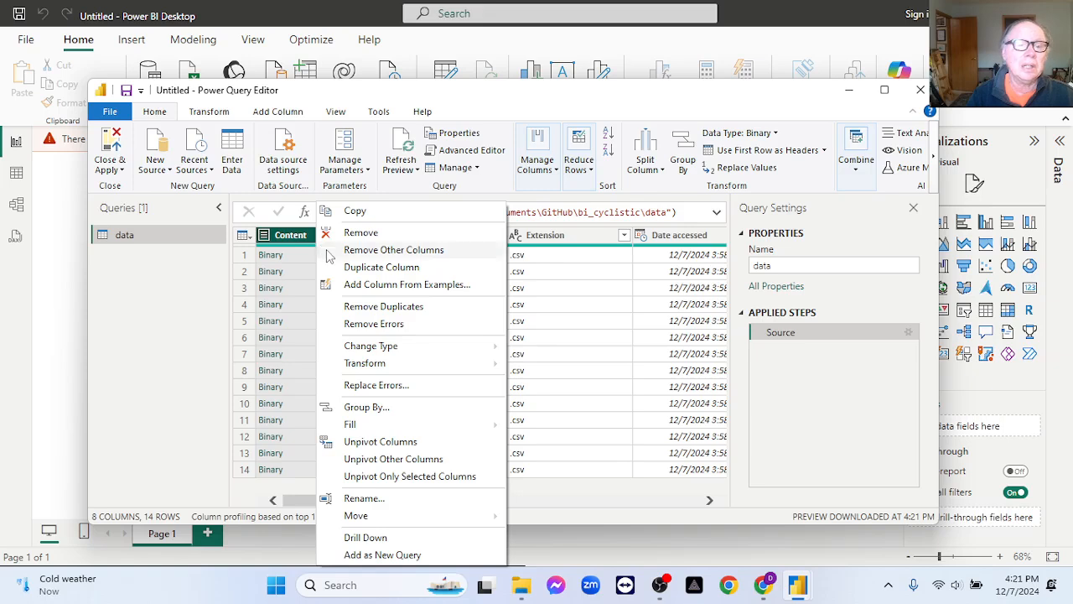
pyautogui.click(382, 250)
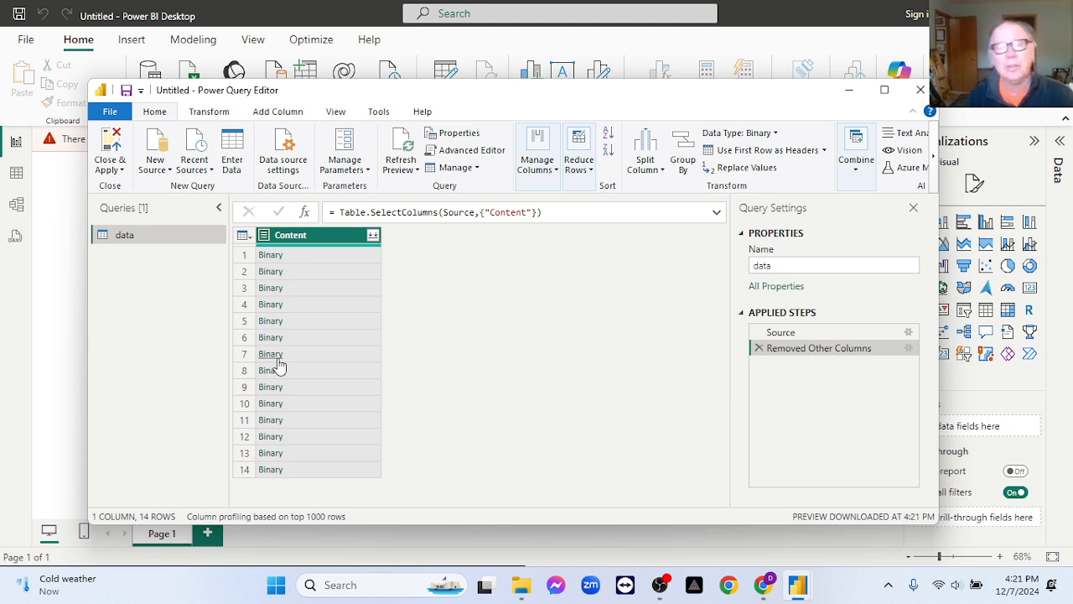
pyautogui.click(374, 237)
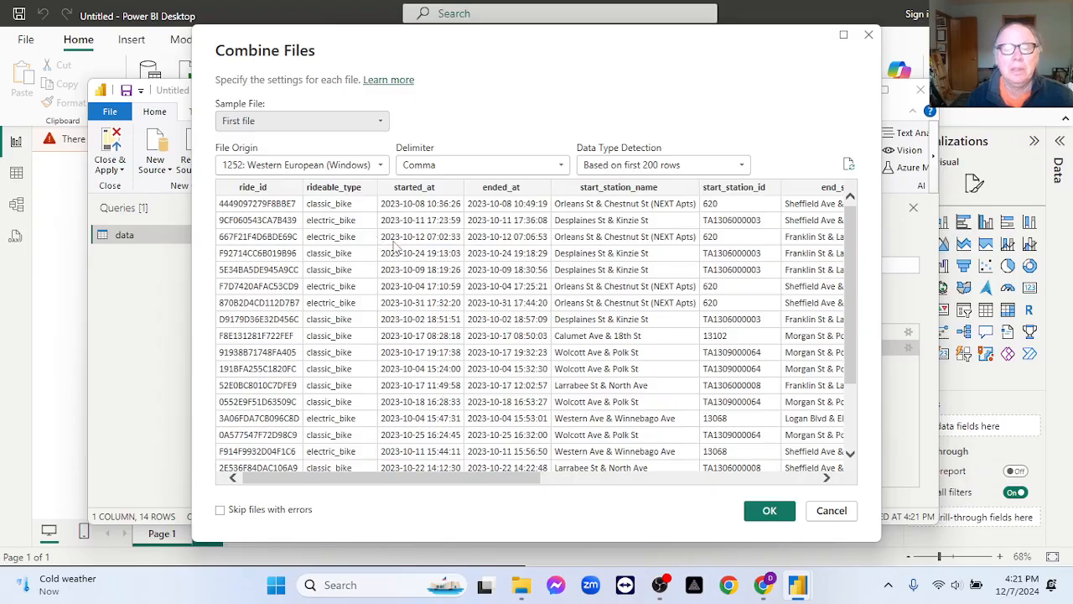
pyautogui.click(770, 511)
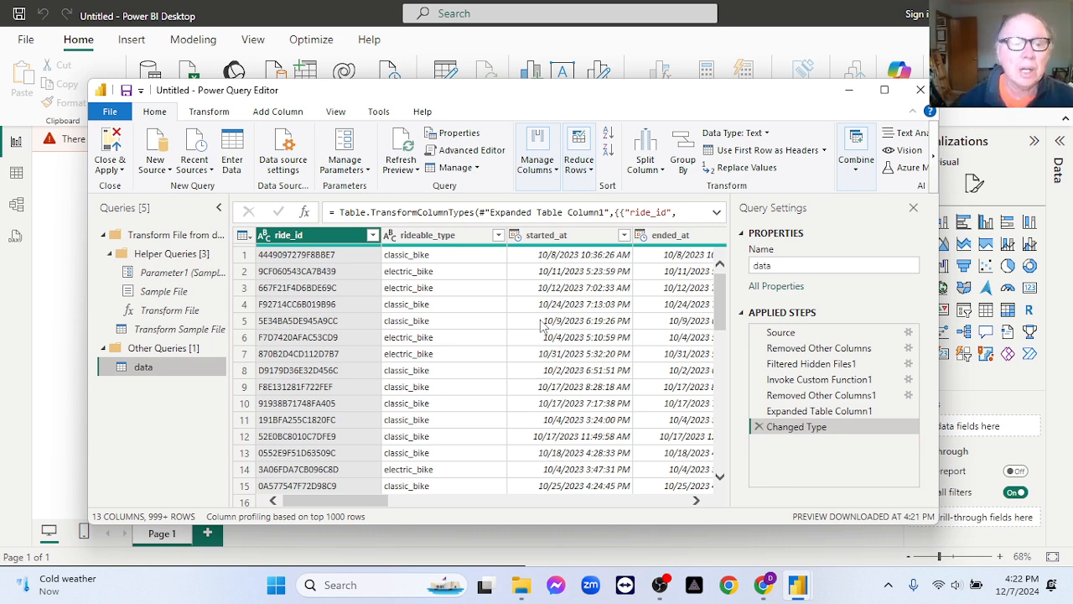
# Remove the ride_id column from the data query and duplicate the started_at column.
pyautogui.rightClick(329, 237)
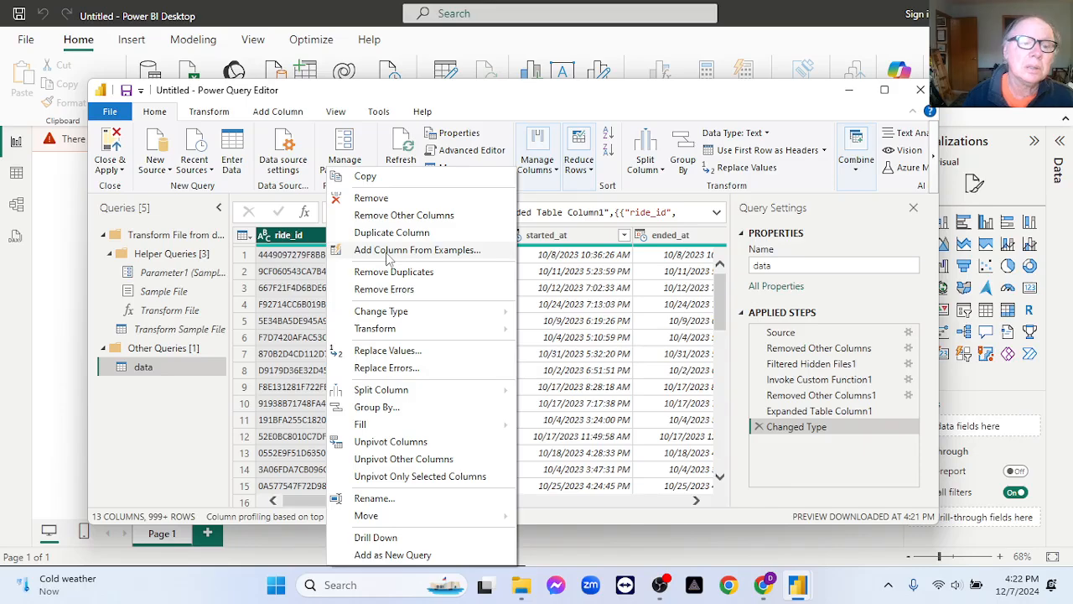
pyautogui.click(374, 198)
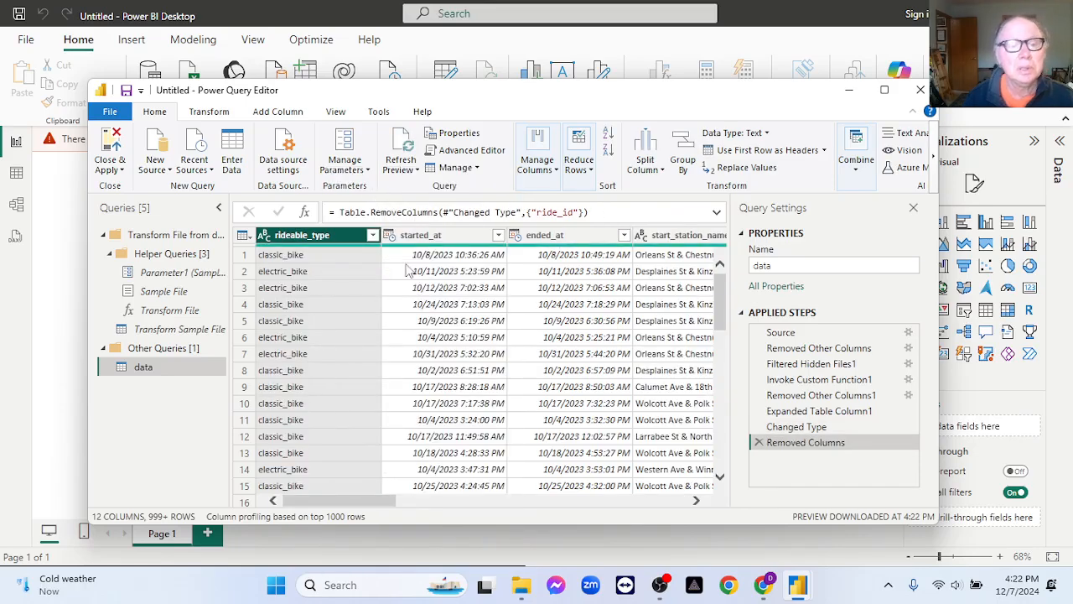
pyautogui.click(430, 238)
pyautogui.rightClick(431, 240)
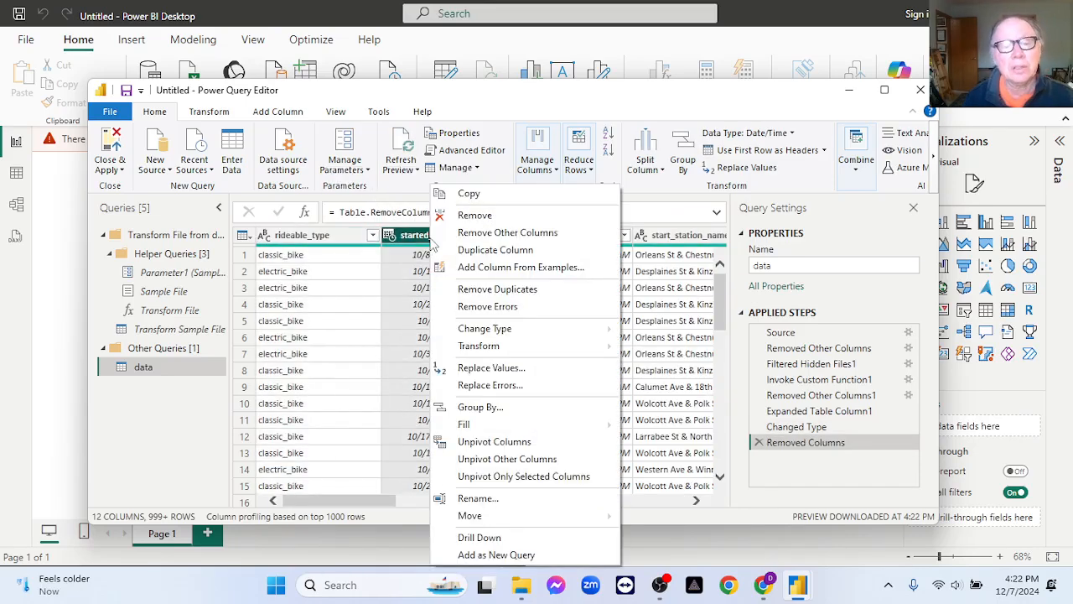
pyautogui.click(496, 250)
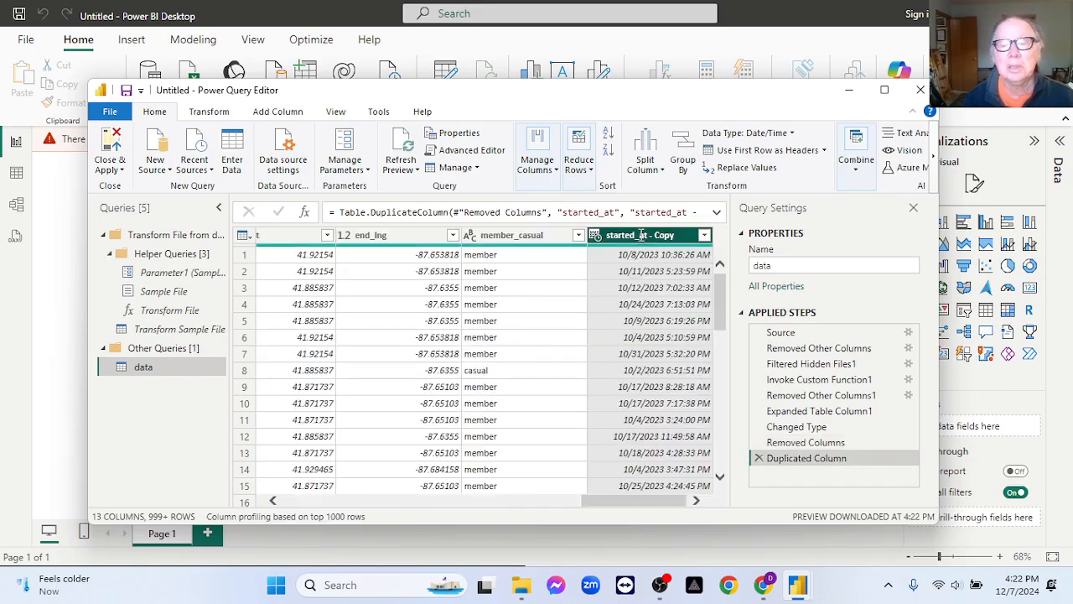
# Rename the copy of started_at to start_date and change its data type to Date.
pyautogui.doubleClick(642, 236)
pyautogui.write('start_date')
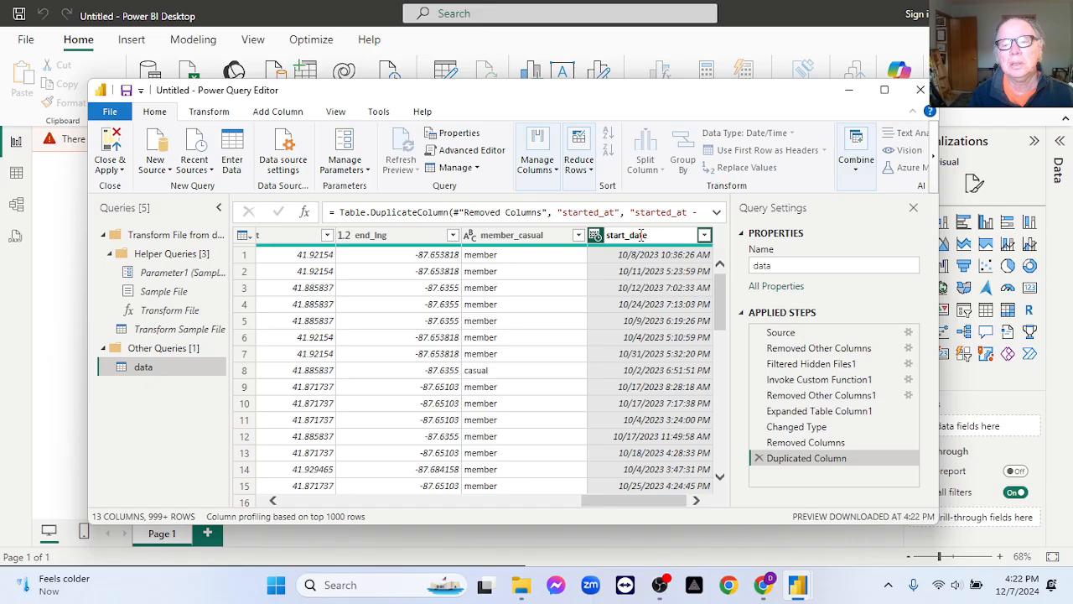
pyautogui.press('Return')
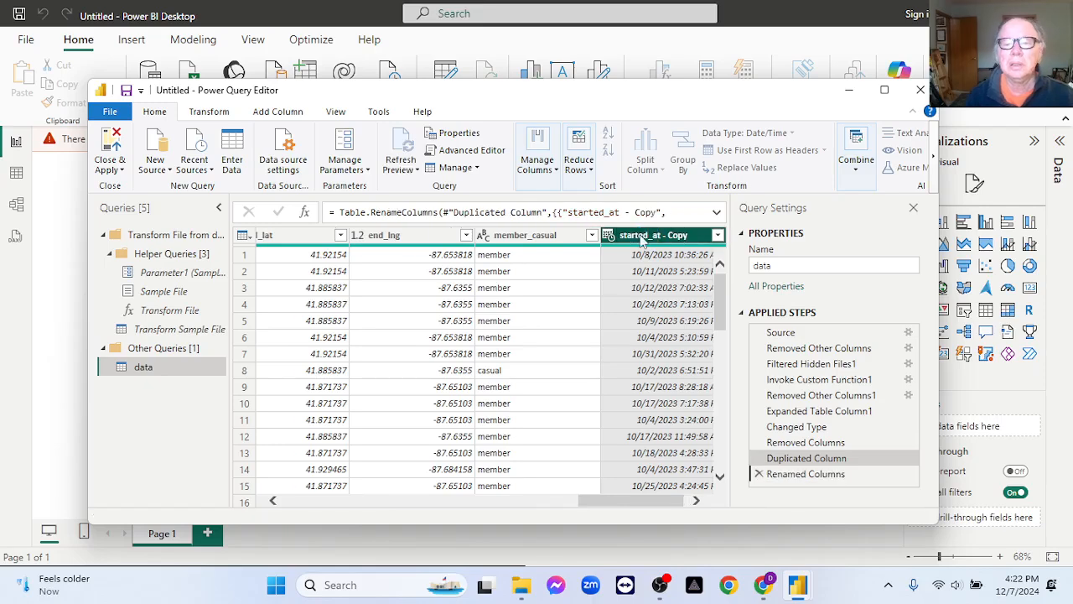
pyautogui.rightClick(642, 235)
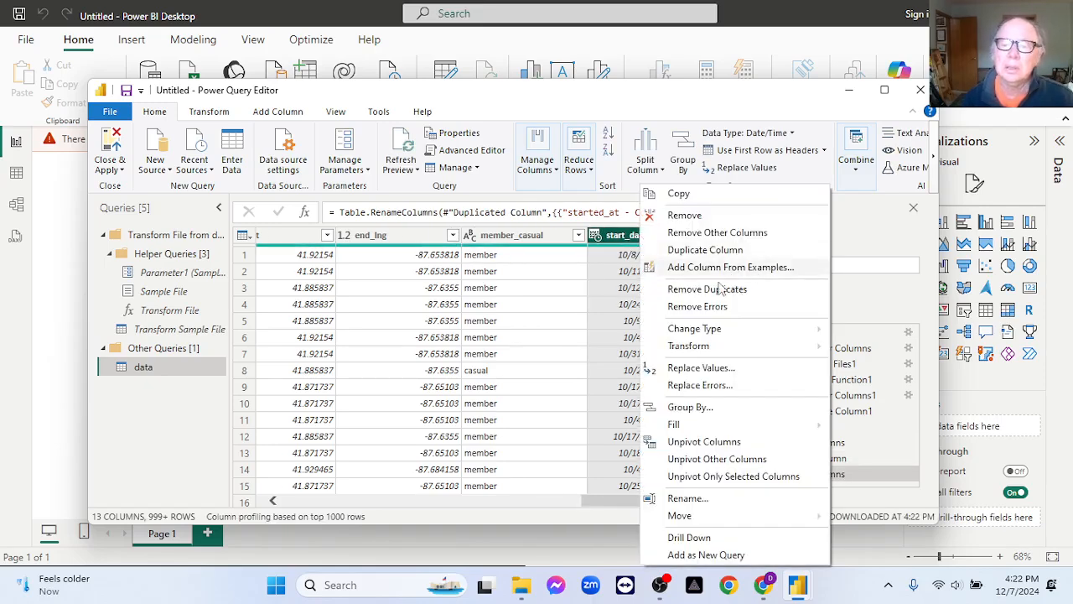
pyautogui.moveTo(782, 333)
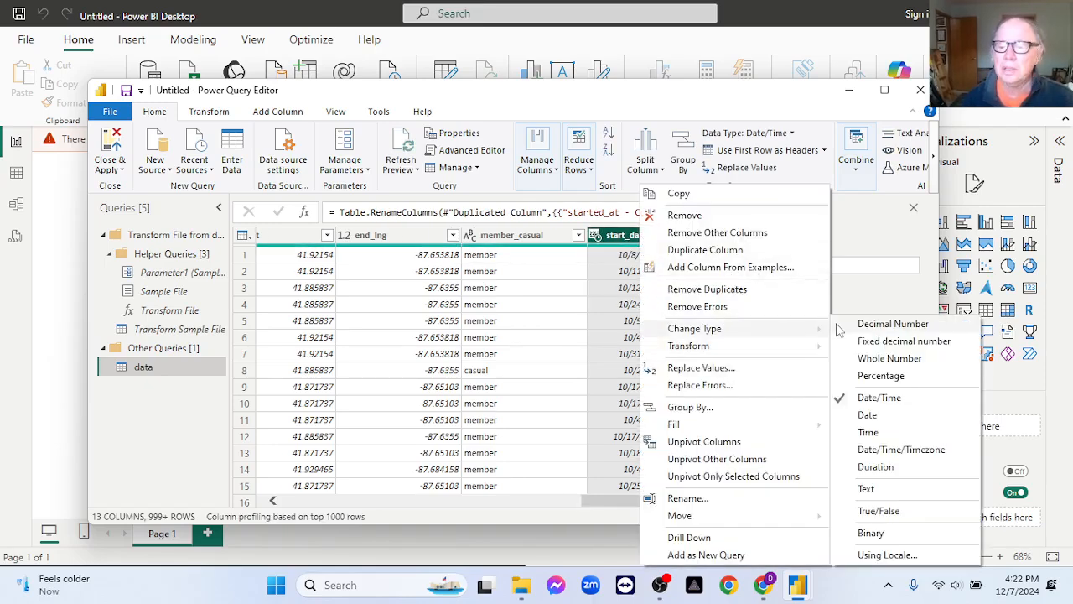
pyautogui.click(891, 424)
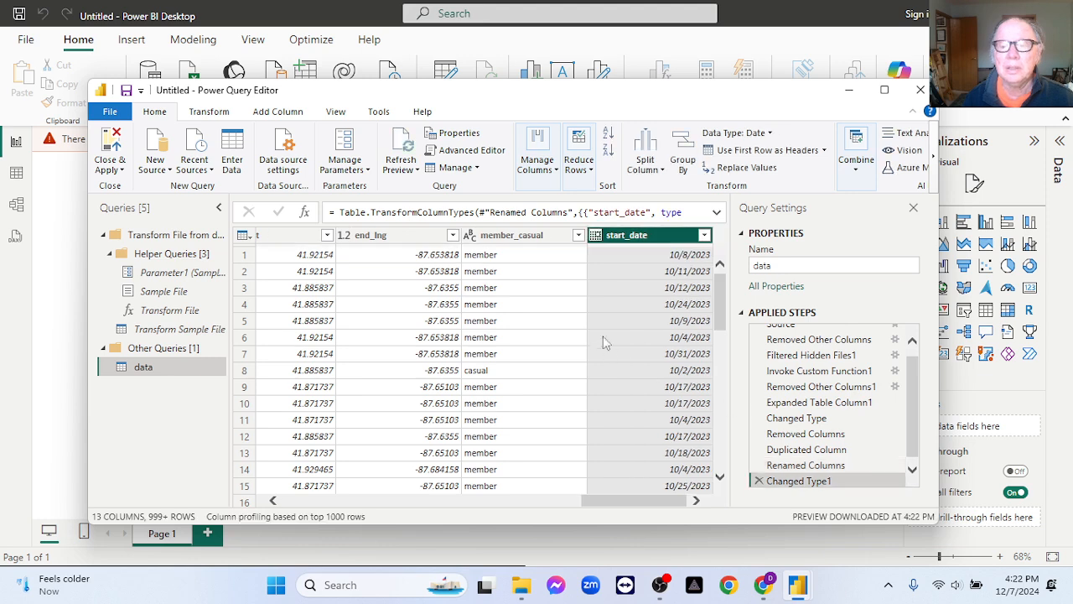
# Duplicate the ended_at column in the data query.
pyautogui.moveTo(593, 498); pyautogui.dragTo(292, 499)
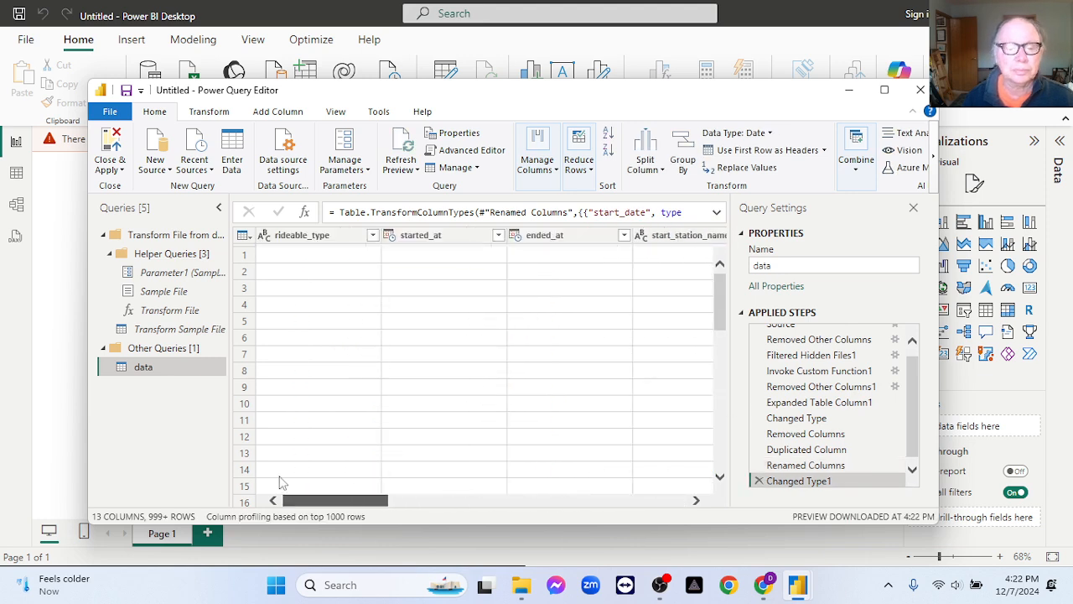
pyautogui.click(549, 236)
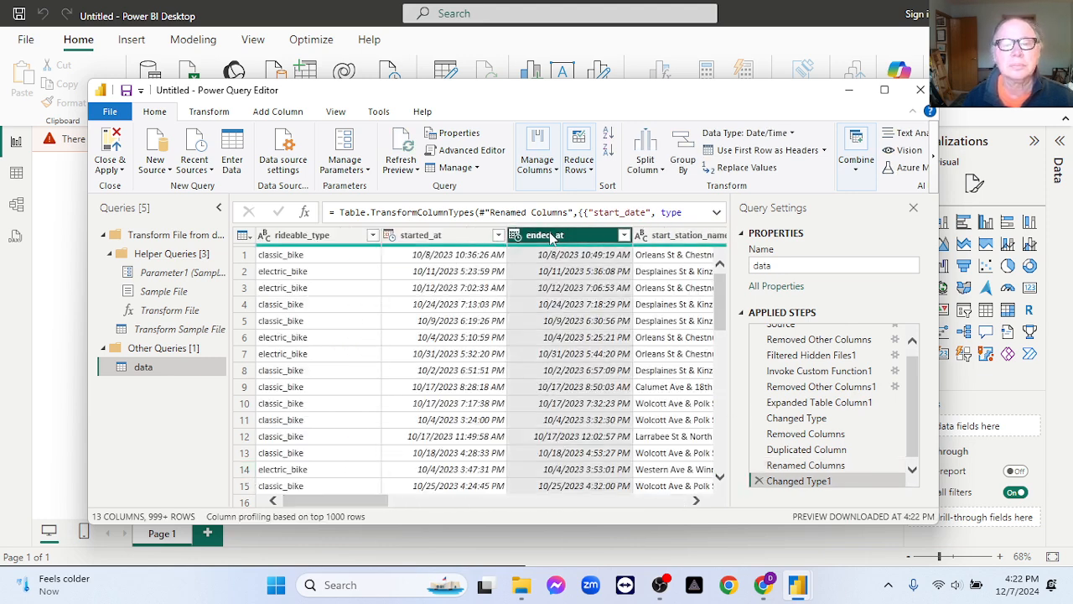
pyautogui.rightClick(551, 238)
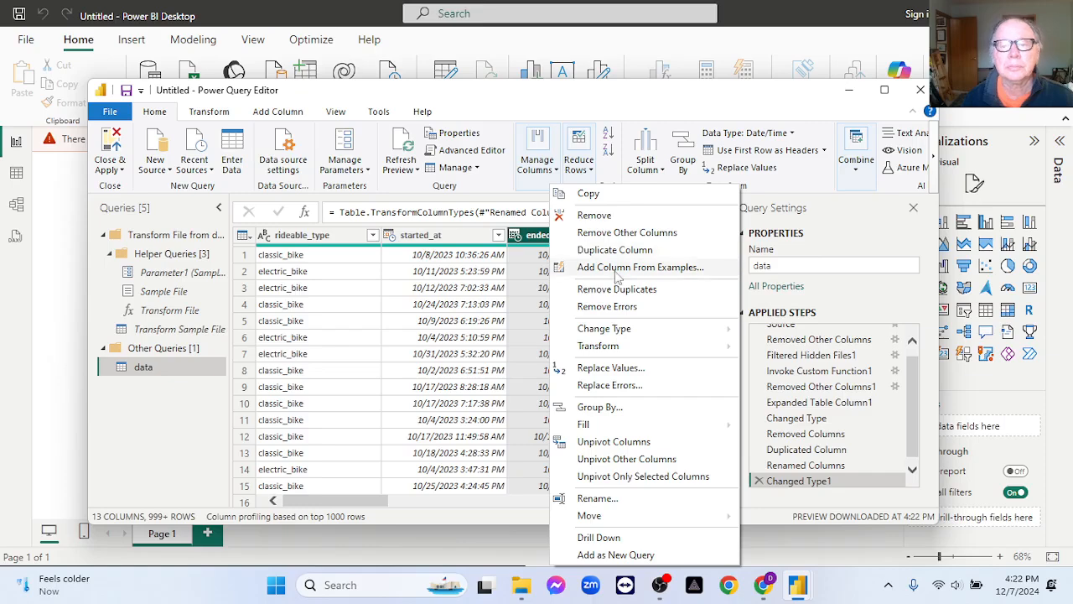
pyautogui.click(620, 249)
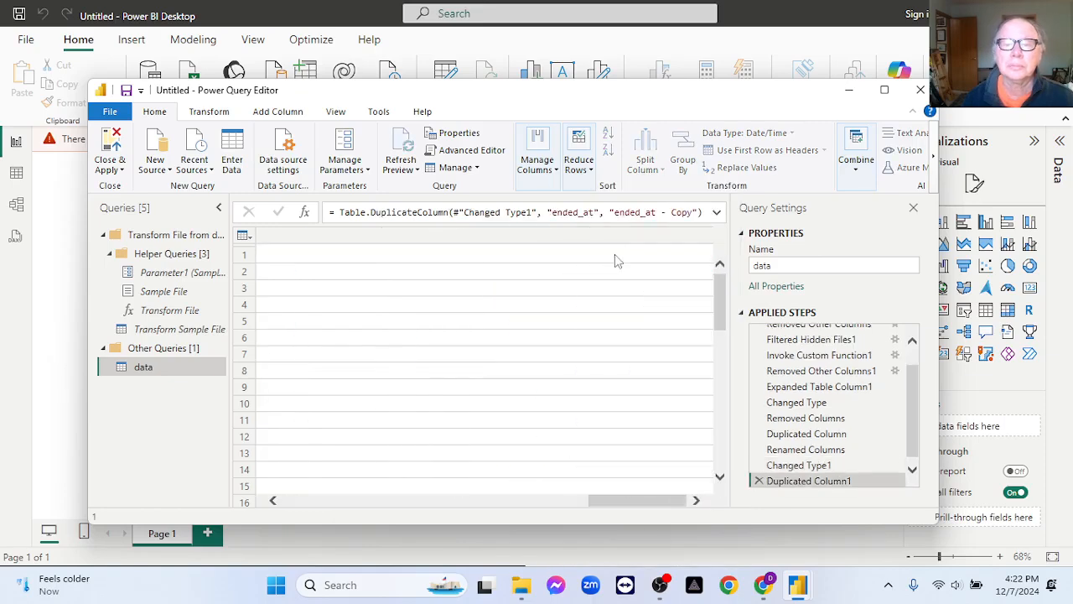
# Rename the copy of ended_at to end_date and change its data type to Date.
pyautogui.doubleClick(639, 238)
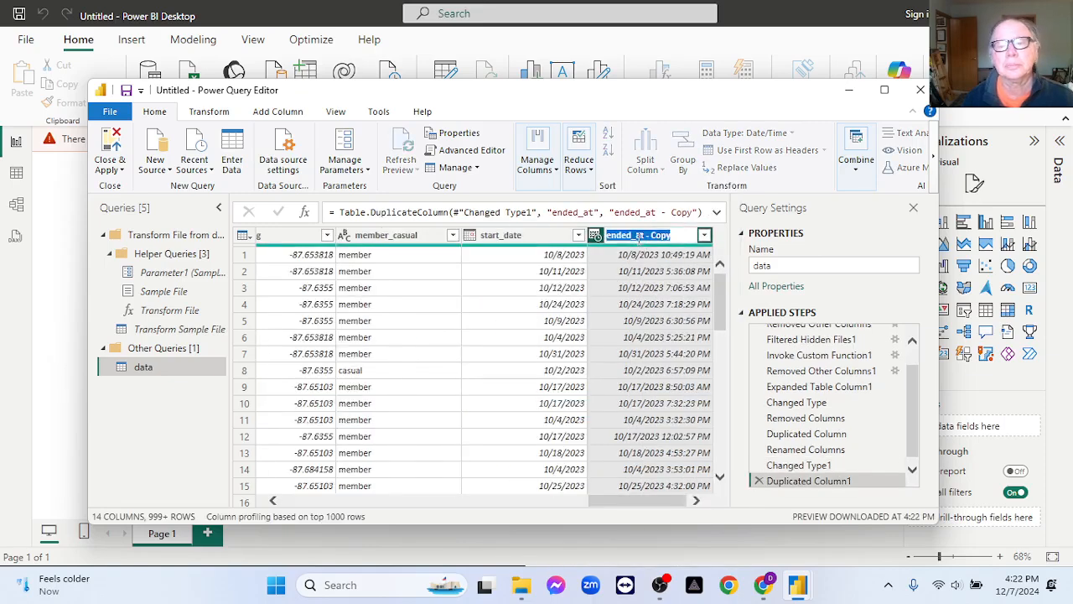
pyautogui.write('end_date')
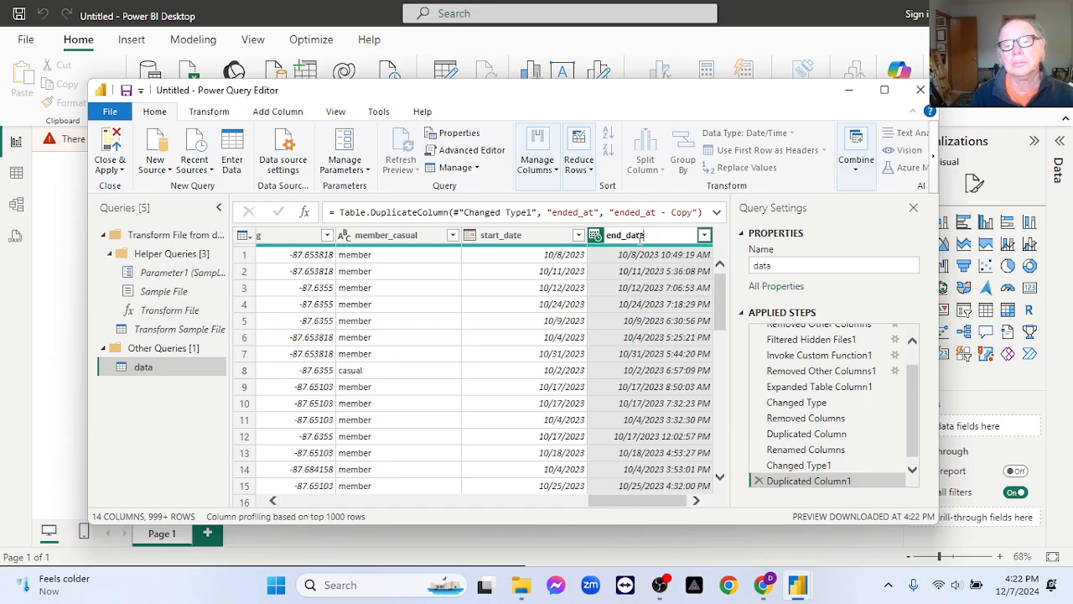
pyautogui.press('Return')
pyautogui.rightClick(635, 242)
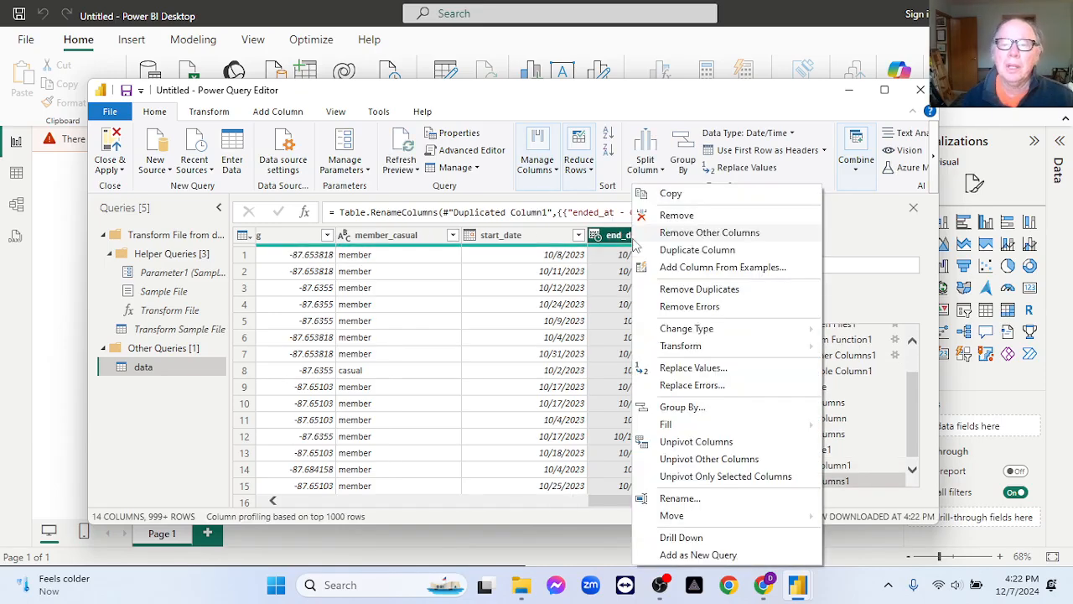
pyautogui.moveTo(812, 340)
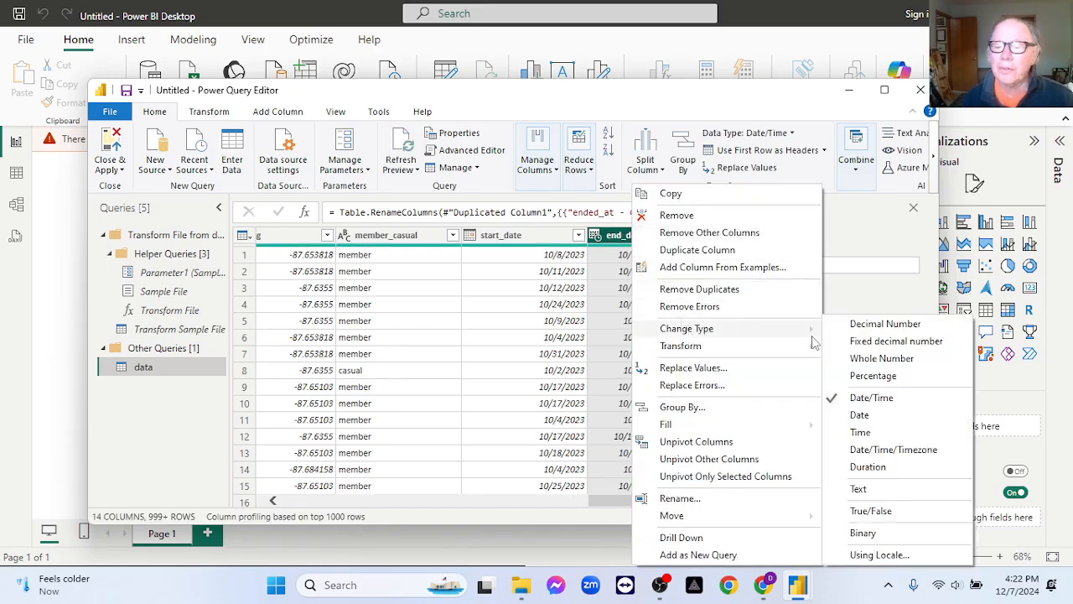
pyautogui.click(879, 417)
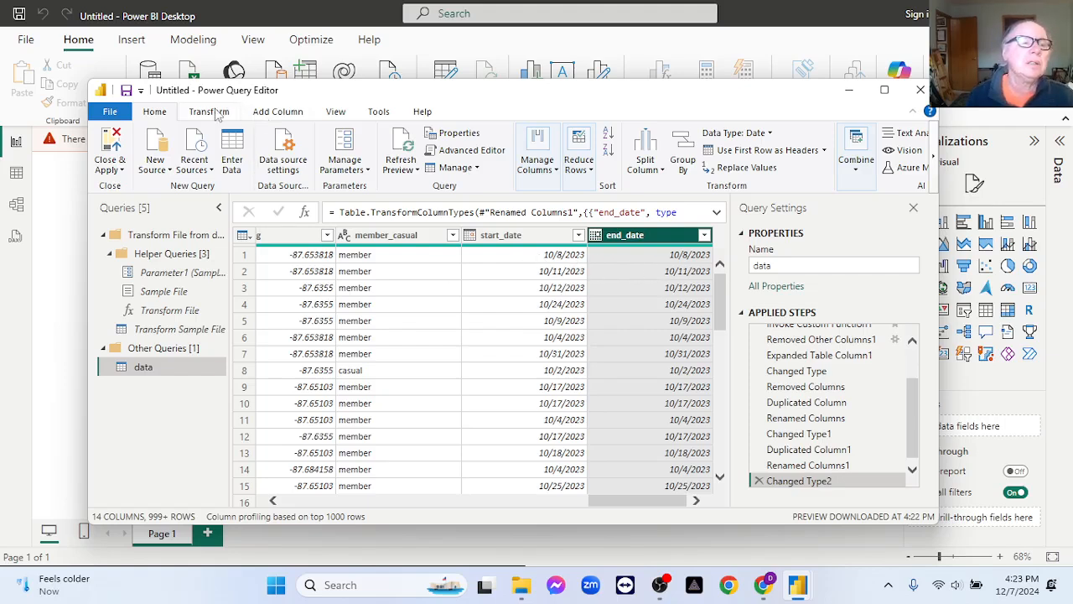
# Count the rows of the combined data query.
pyautogui.click(211, 113)
pyautogui.click(119, 166)
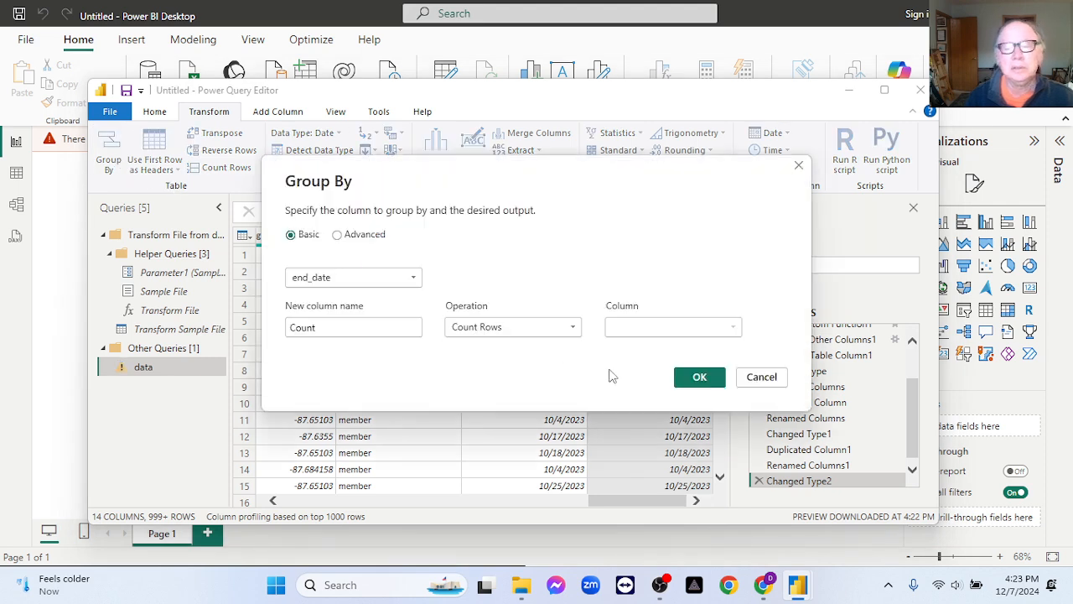
pyautogui.click(750, 378)
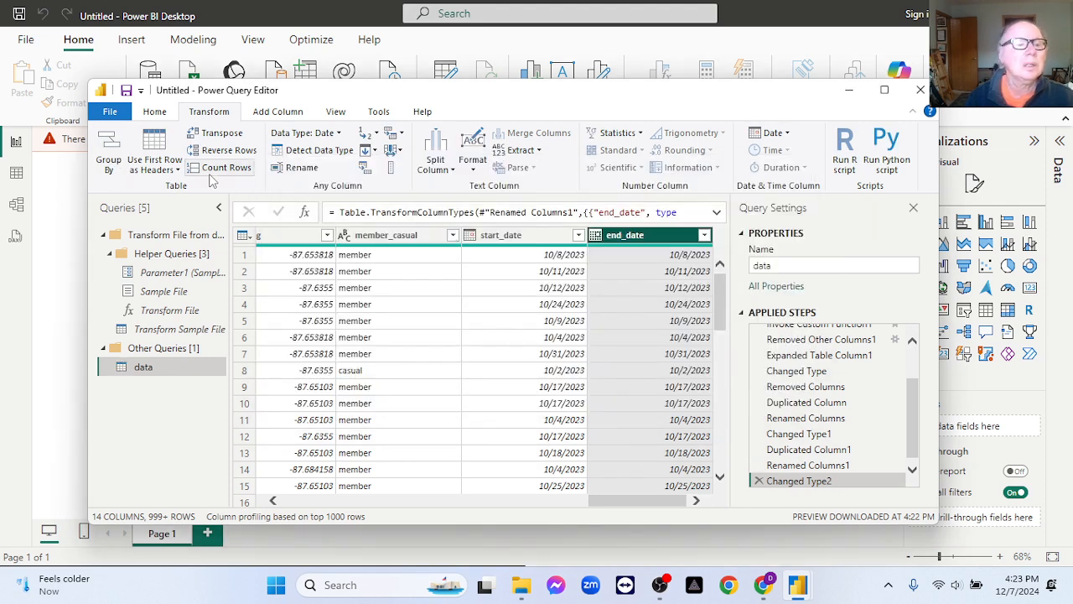
pyautogui.click(225, 168)
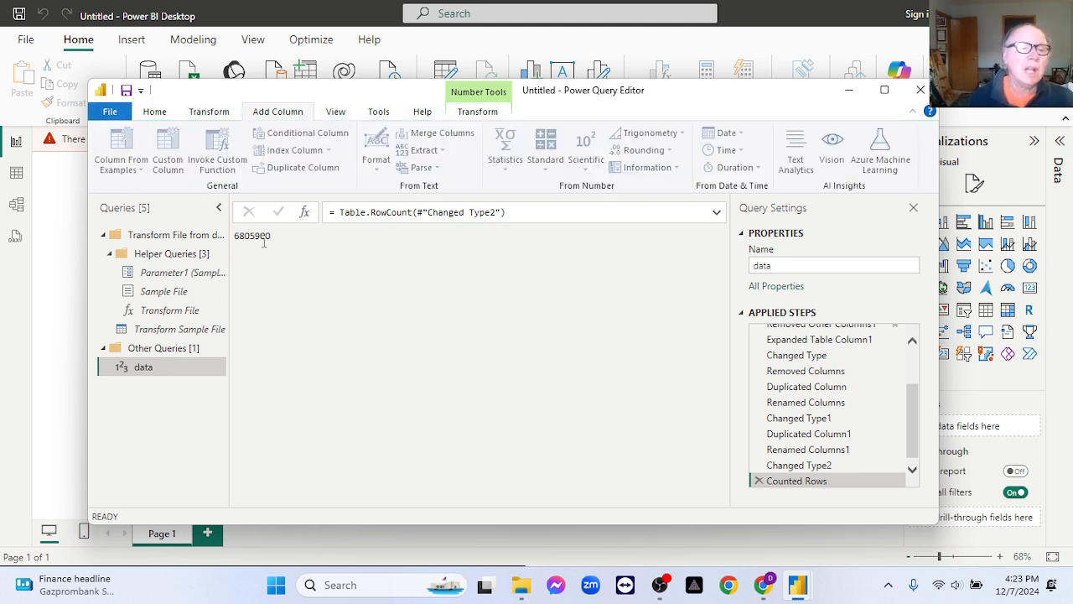
# Copy the row count result, switch to Notepad and delete the old DuckDB timing notes.
pyautogui.doubleClick(263, 236)
pyautogui.hotkey('ctrl', 'c')
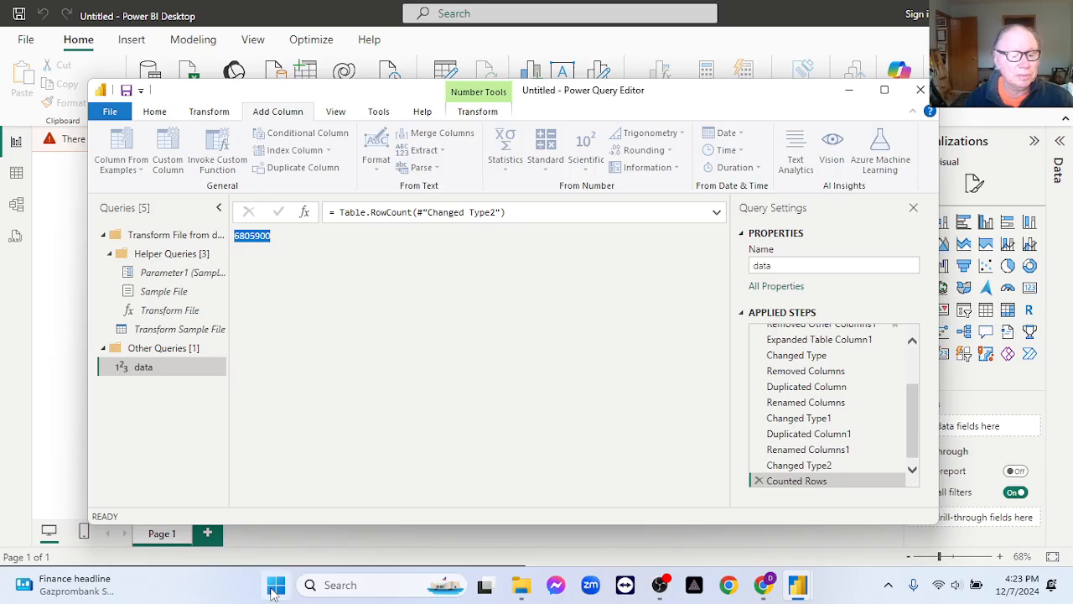
pyautogui.click(275, 585)
pyautogui.click(728, 193)
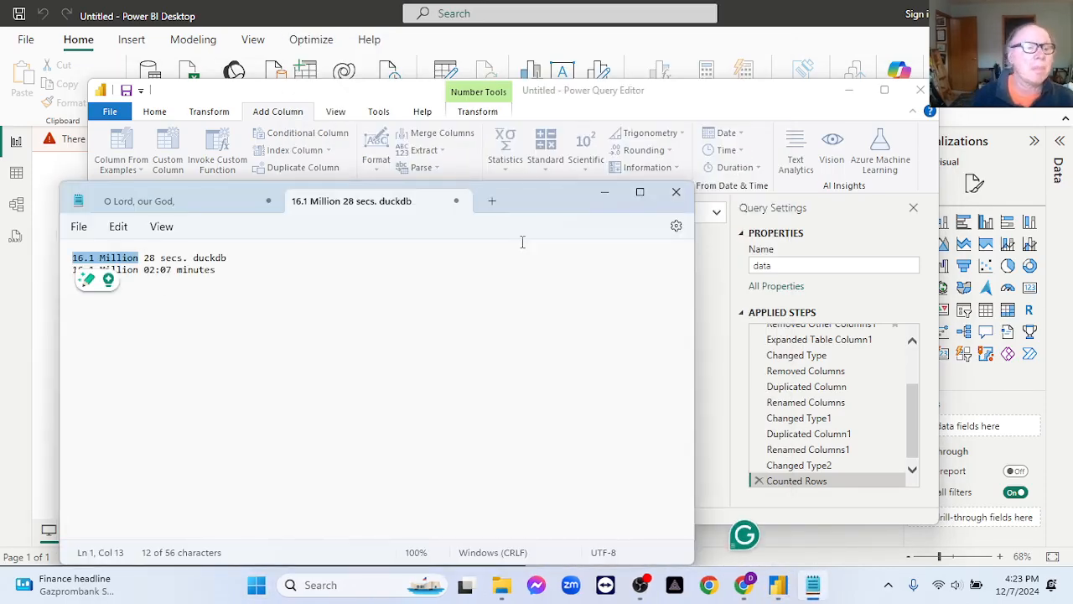
pyautogui.click(289, 310)
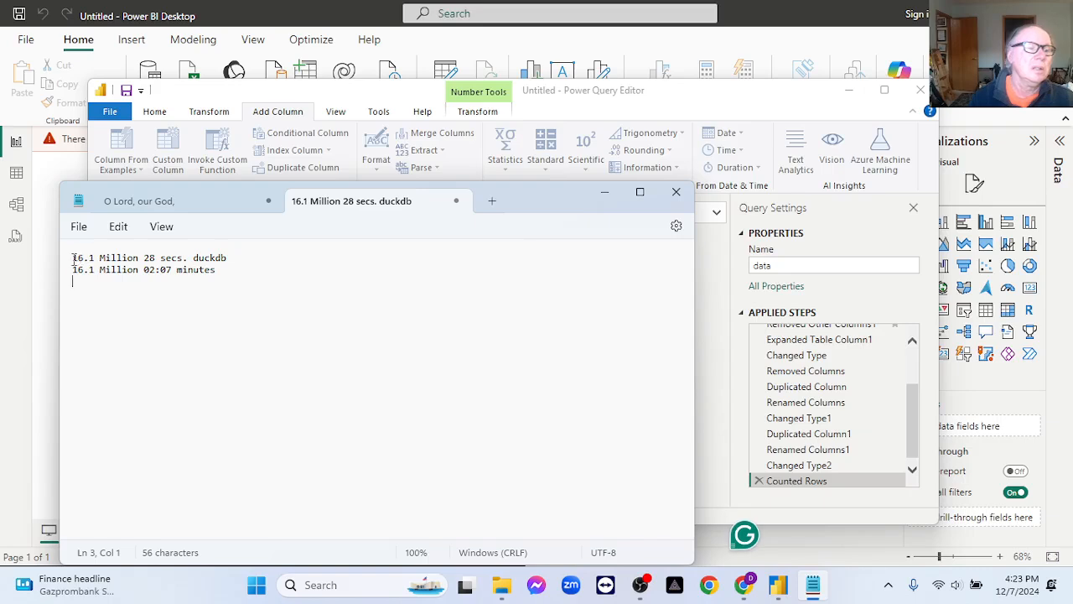
pyautogui.moveTo(72, 259); pyautogui.dragTo(242, 294)
pyautogui.press('Delete')
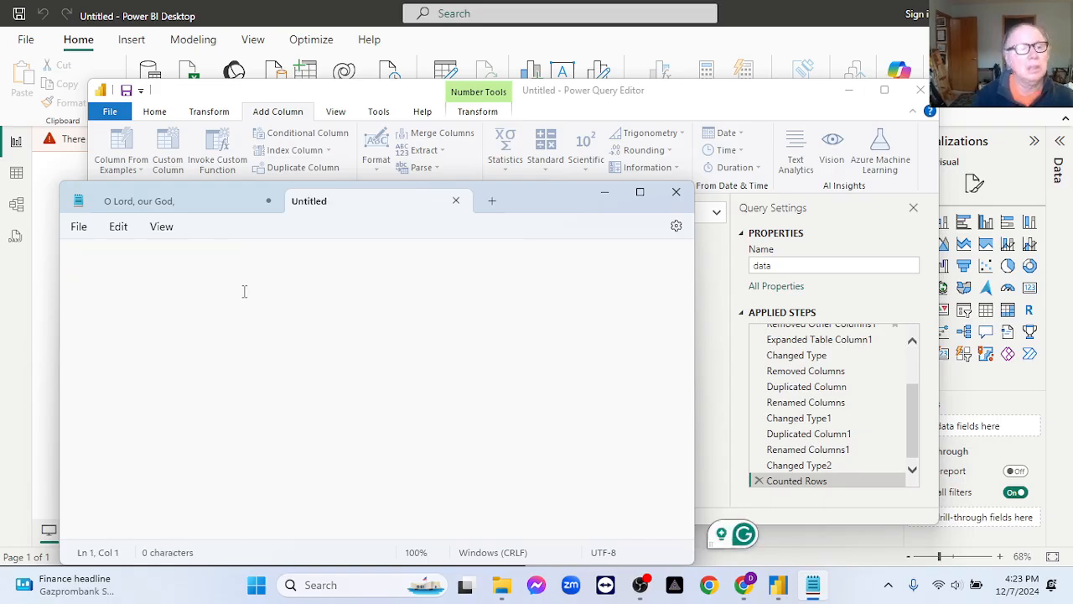
# Write "Power BI :" in the note with an indented line below reading "12 months:" followed by the copied row count.
pyautogui.write('Power B')
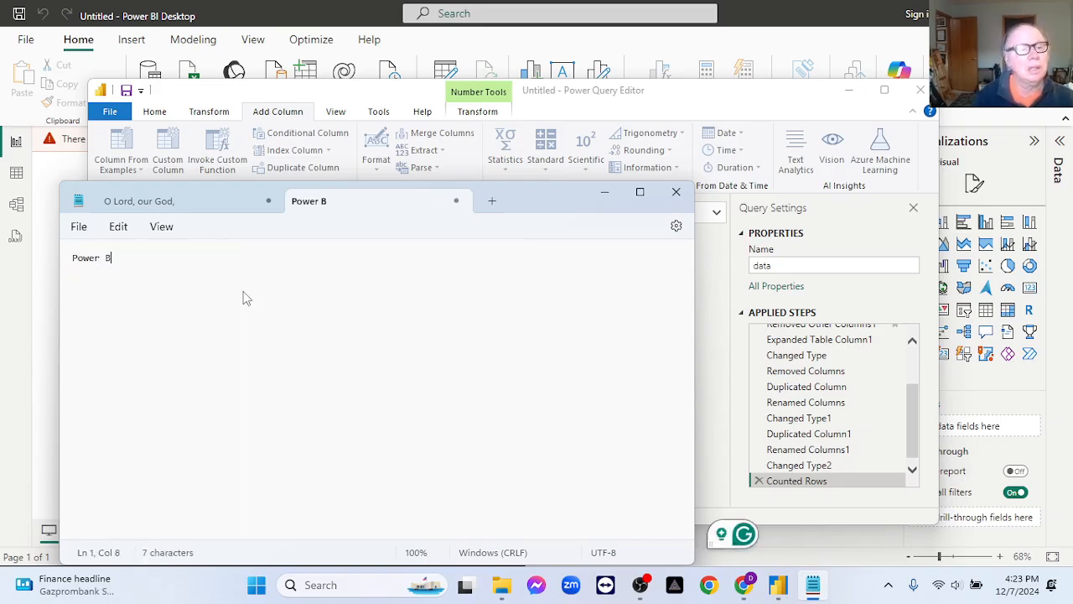
pyautogui.write('I :')
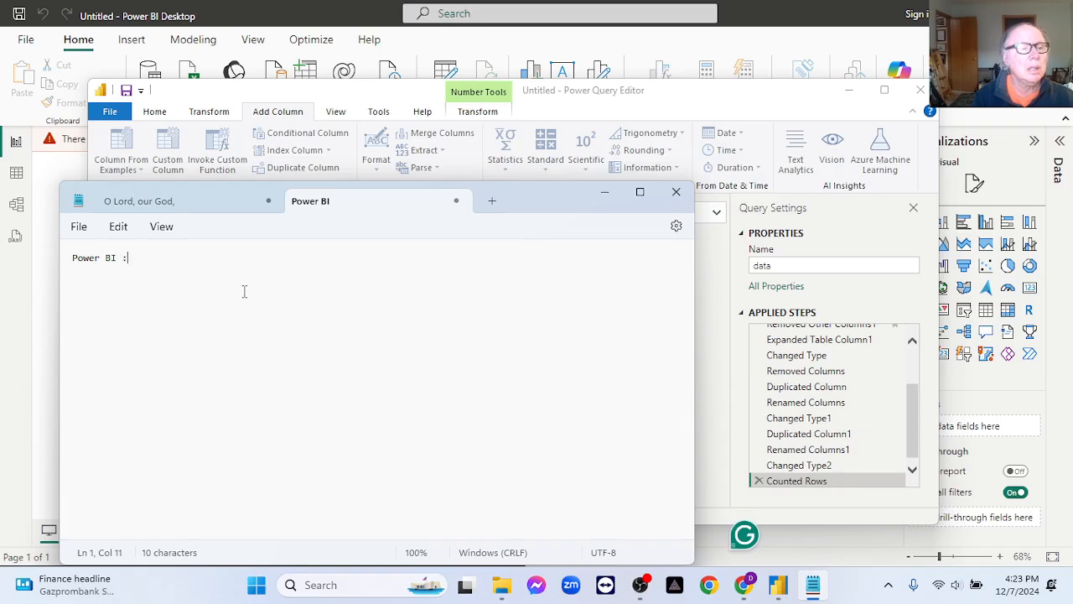
pyautogui.press('Return')
pyautogui.press('Tab')
pyautogui.write('12 mi')
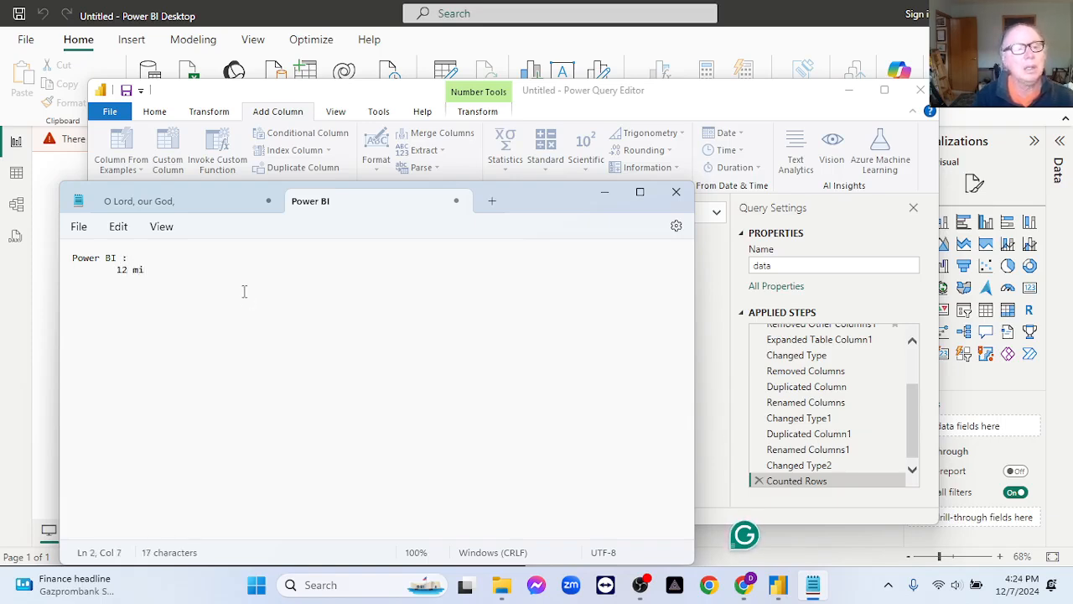
pyautogui.press('BackSpace')
pyautogui.write('onths:')
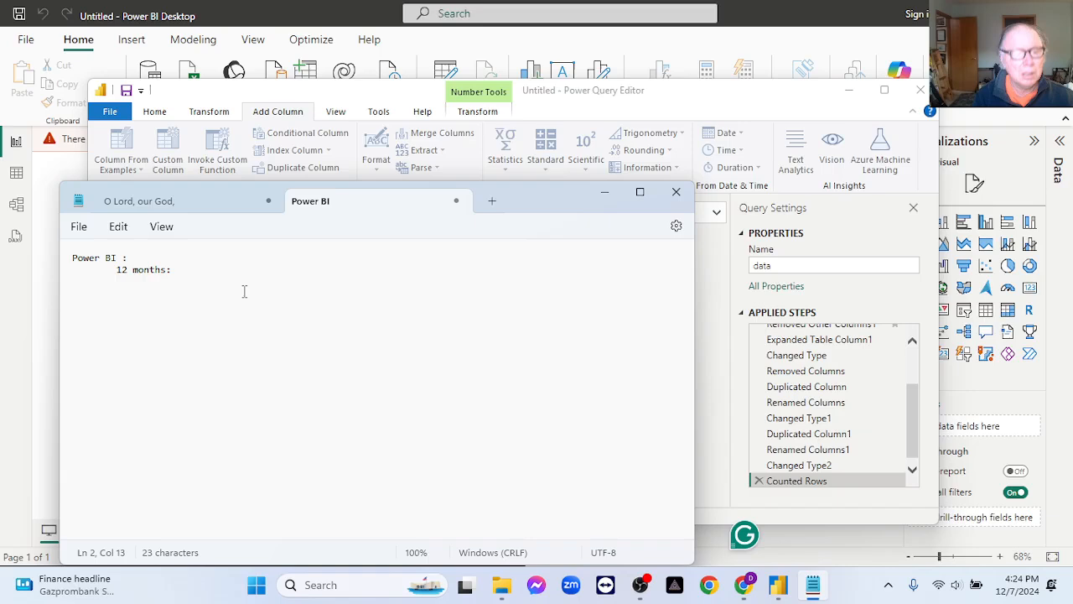
pyautogui.hotkey('ctrl', 'v')
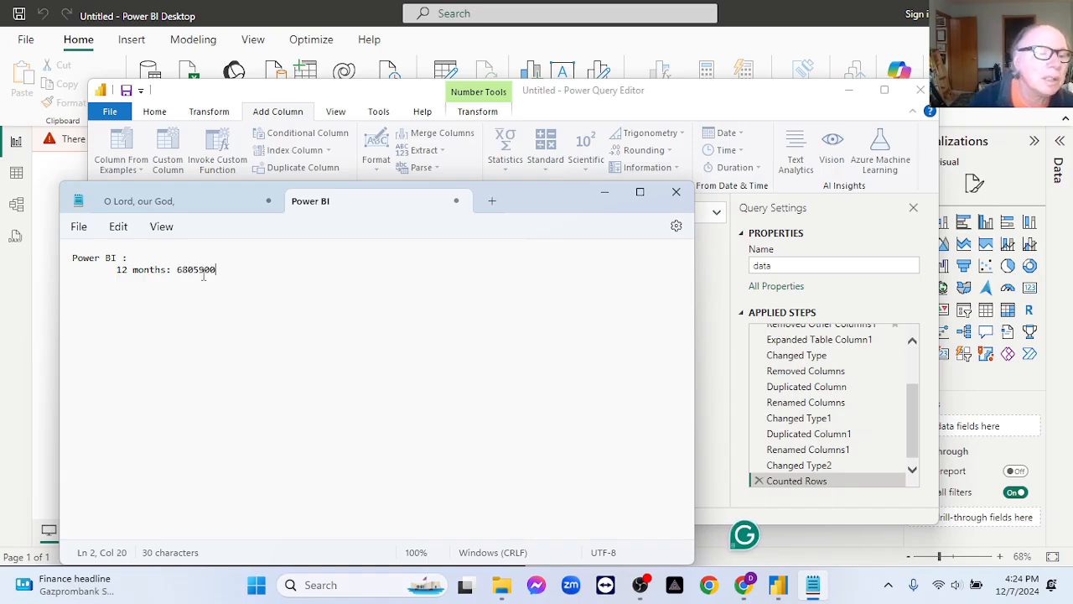
# Add thousands separators to the row count in the note so it reads 6,805,900.
pyautogui.click(201, 271)
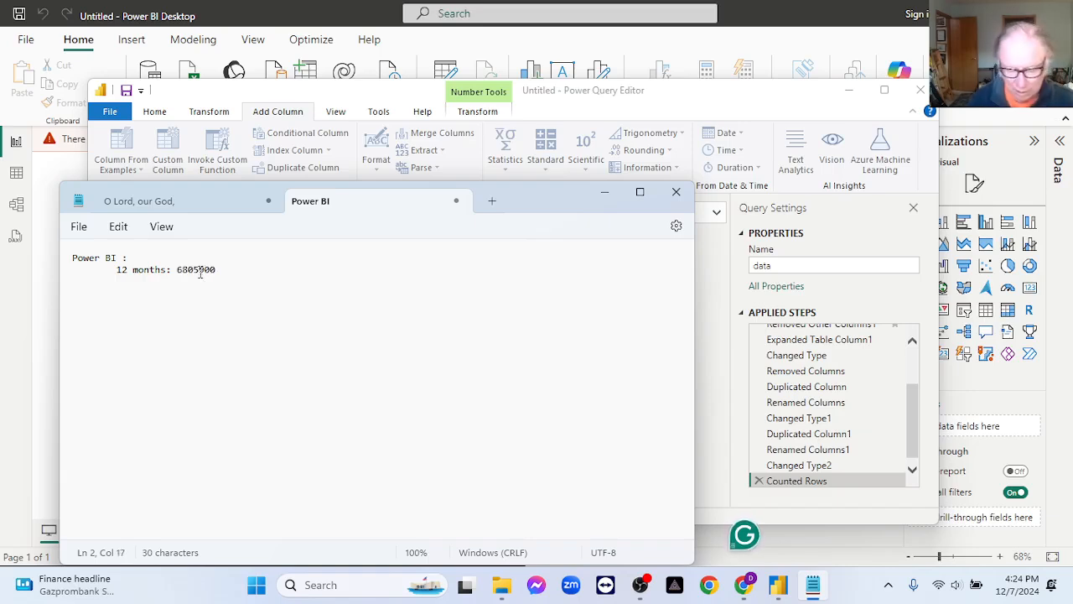
pyautogui.write(',')
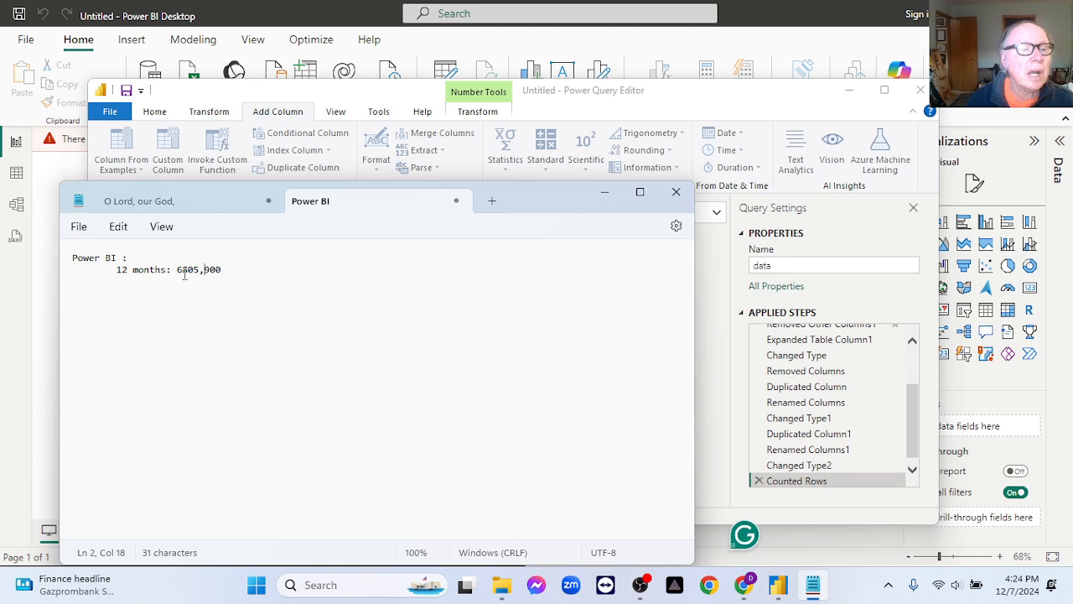
pyautogui.click(183, 272)
pyautogui.write(',')
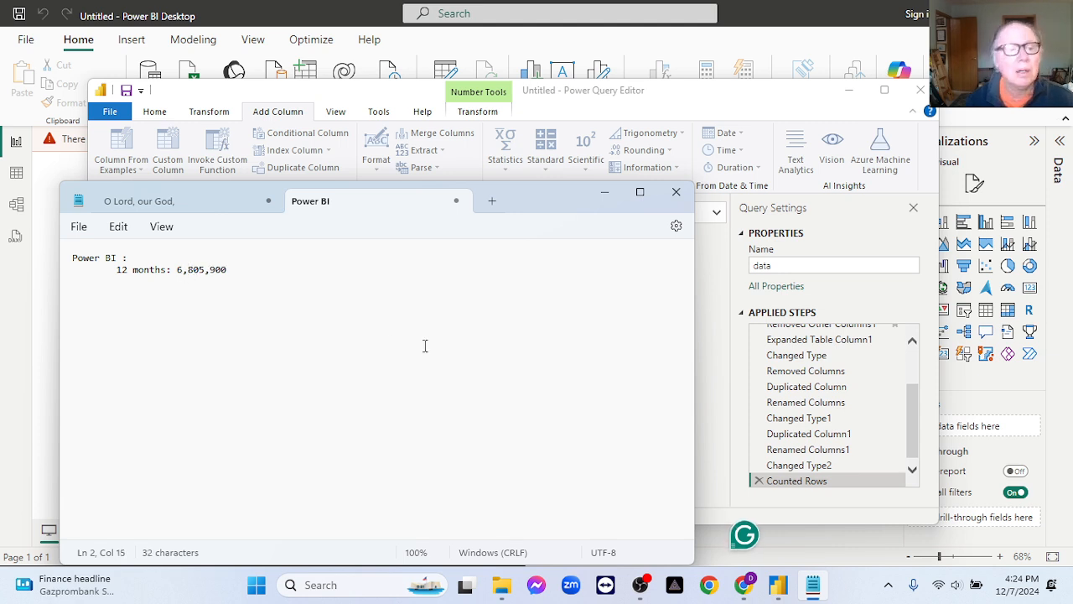
# Return to the Power Query Editor and delete the Counted Rows step from the data query.
pyautogui.click(604, 192)
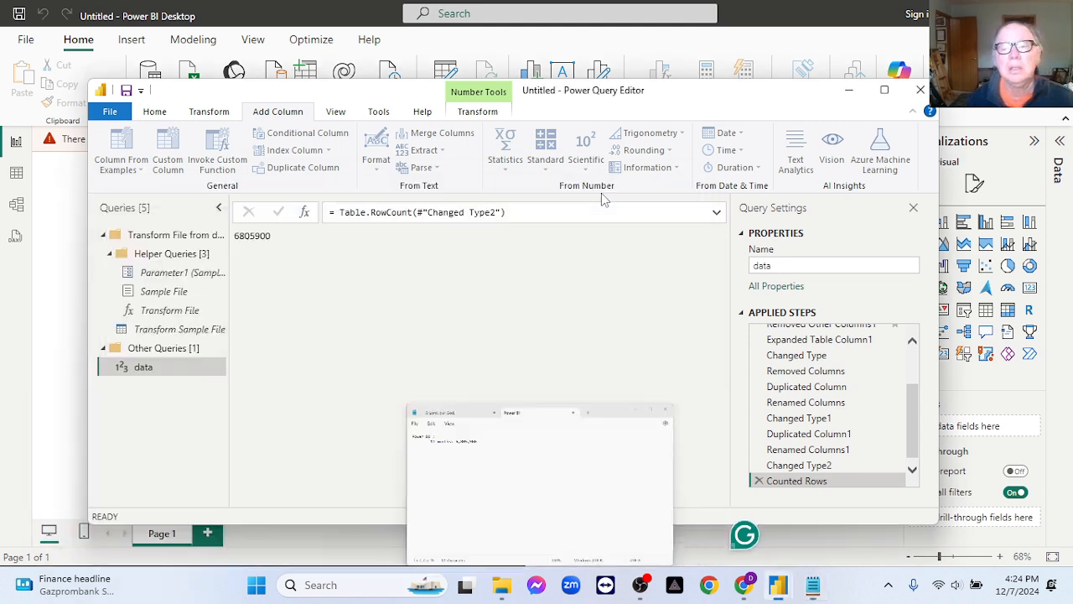
pyautogui.click(759, 480)
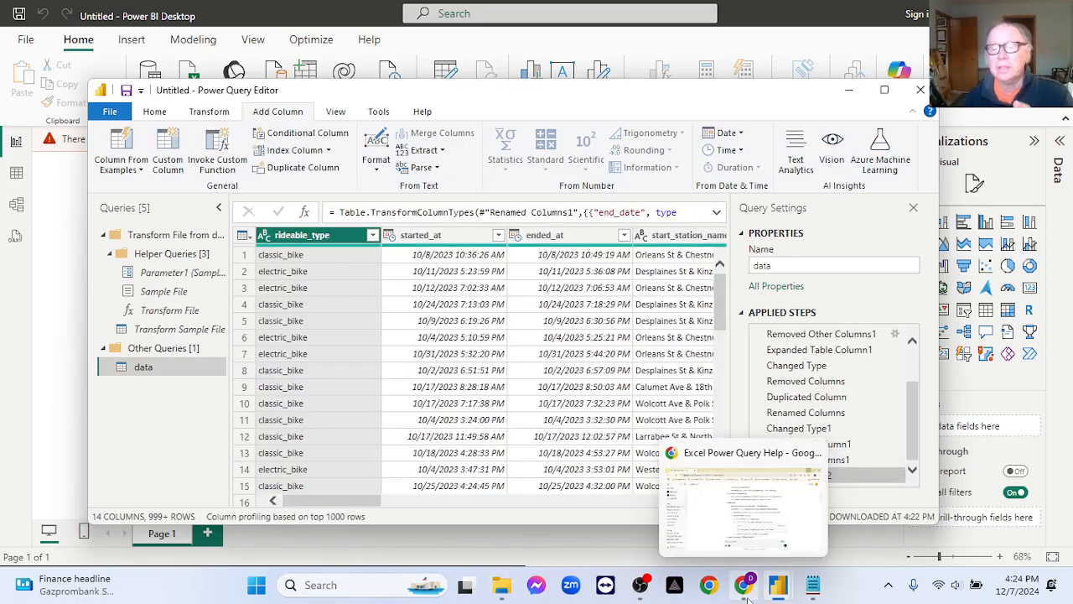
pyautogui.moveTo(338, 498); pyautogui.dragTo(665, 520)
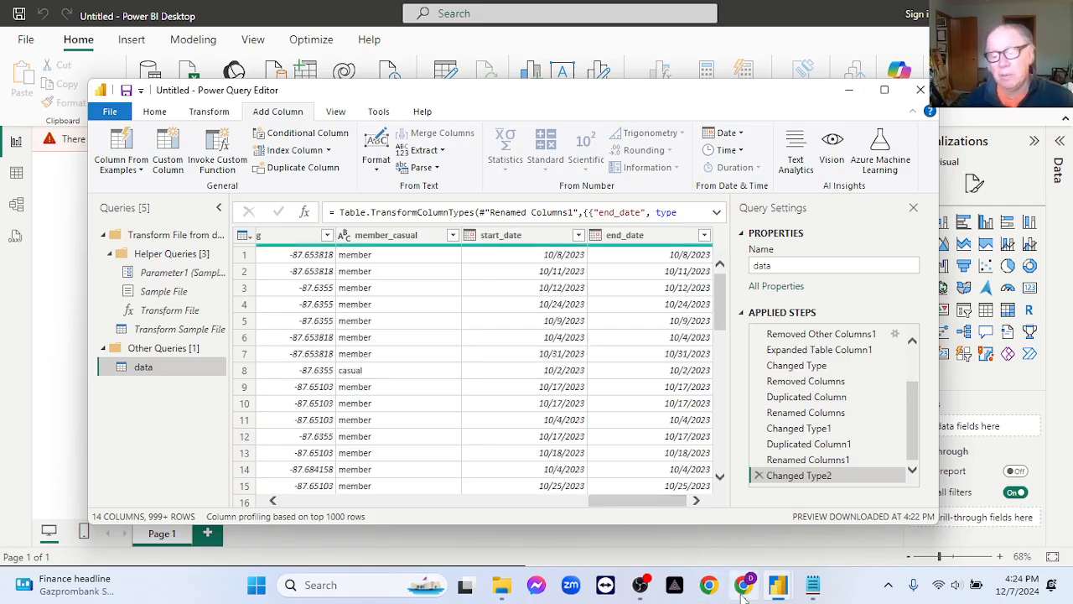
# Switch to the ChatGPT conversation and copy the formula if [start_date] = [end_date] then "Keep" else "Remove".
pyautogui.click(745, 442)
pyautogui.scroll(3, 702, 289)
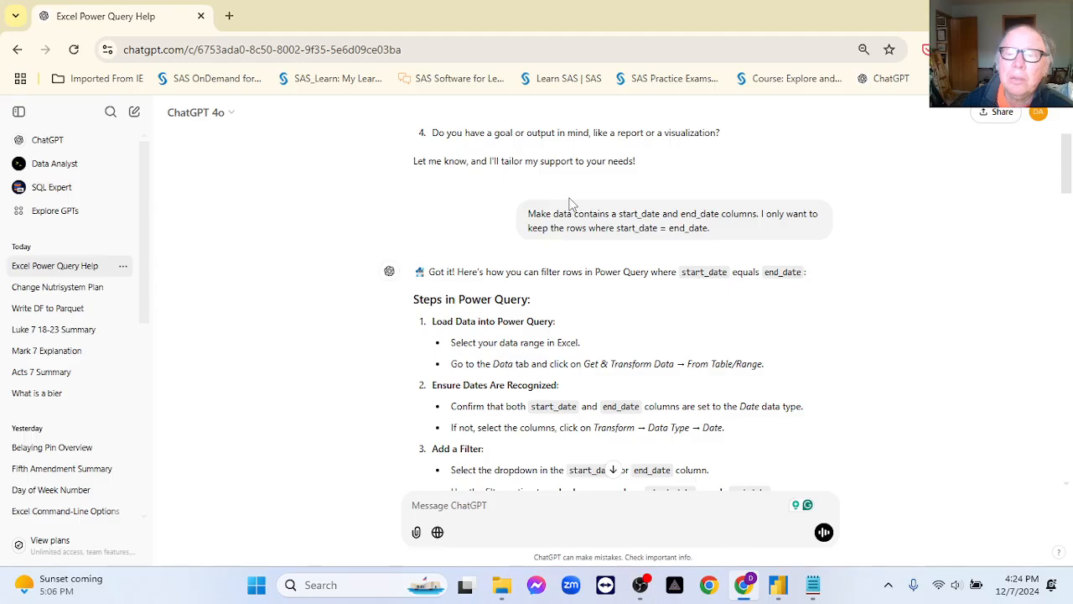
pyautogui.scroll(-4, 712, 312)
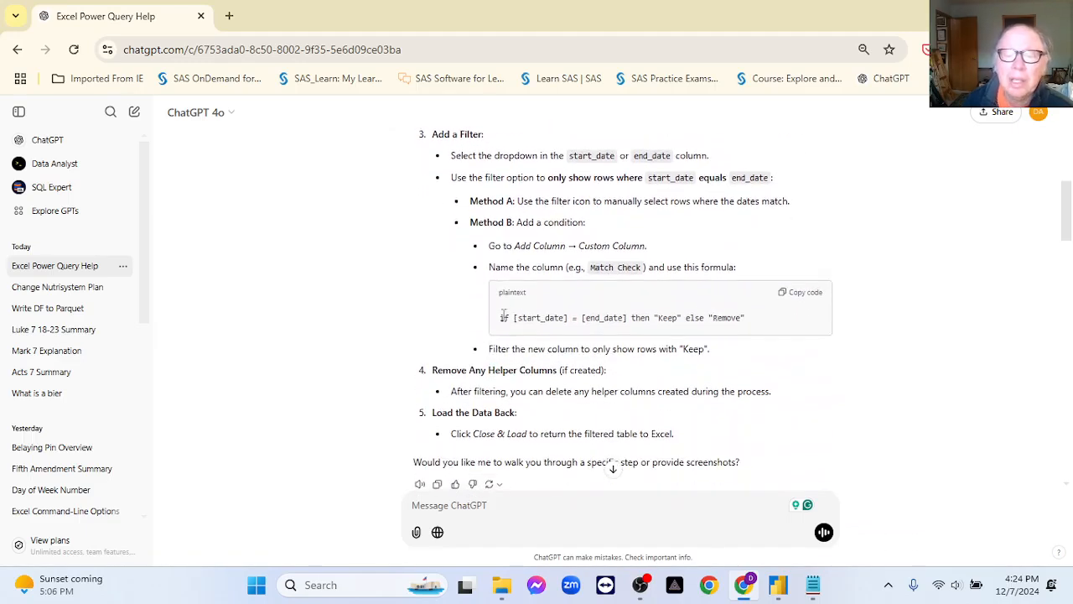
pyautogui.click(803, 295)
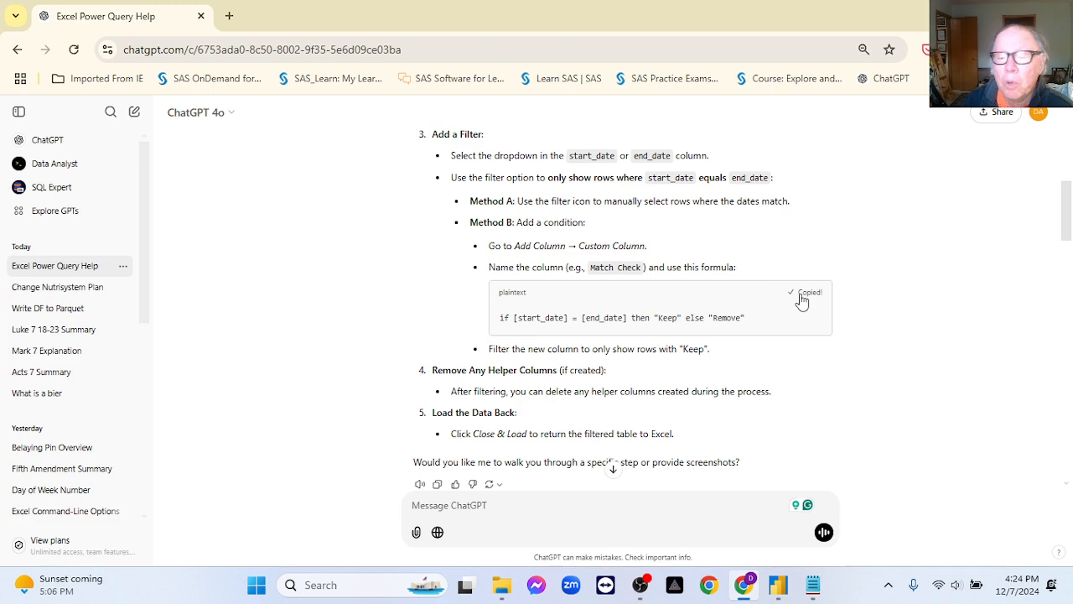
pyautogui.scroll(-7, 839, 276)
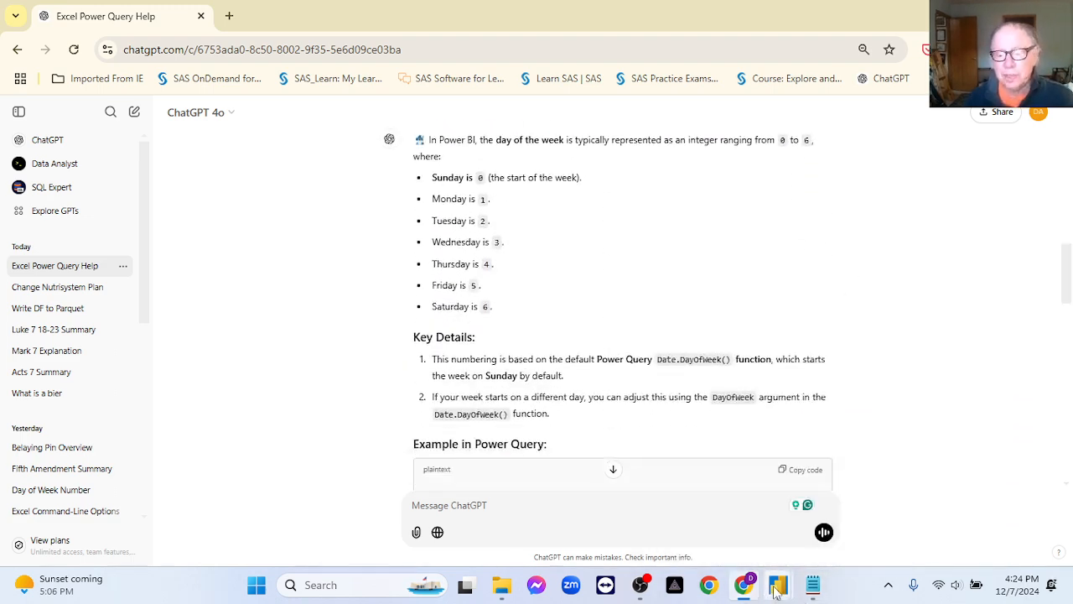
# Back in Power Query, add a custom column named day_trips using the copied Keep/Remove formula comparing start_date and end_date.
pyautogui.moveTo(776, 591)
pyautogui.click(717, 530)
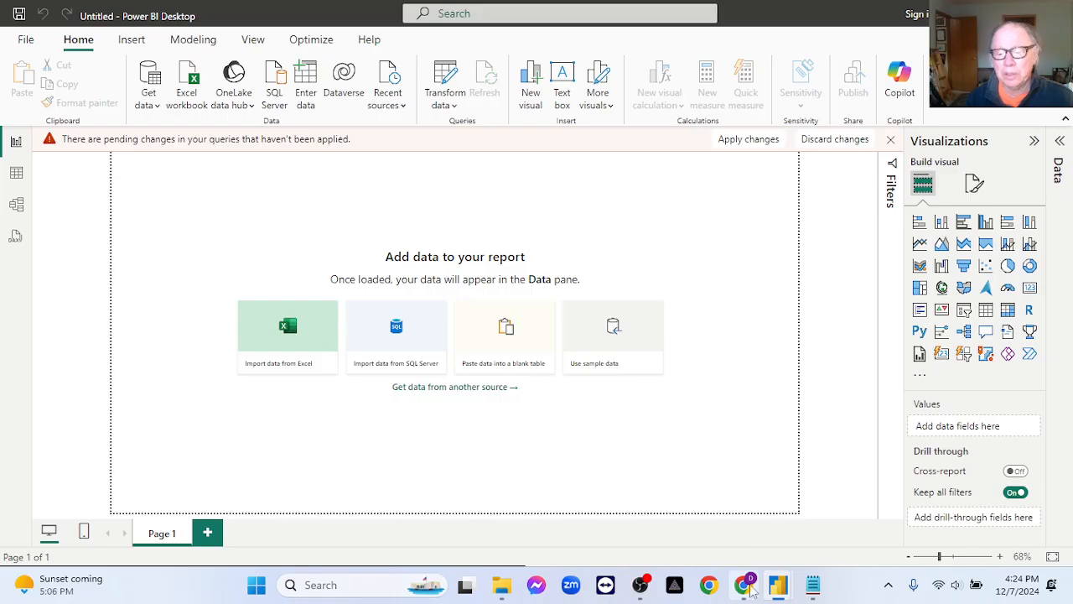
pyautogui.click(829, 520)
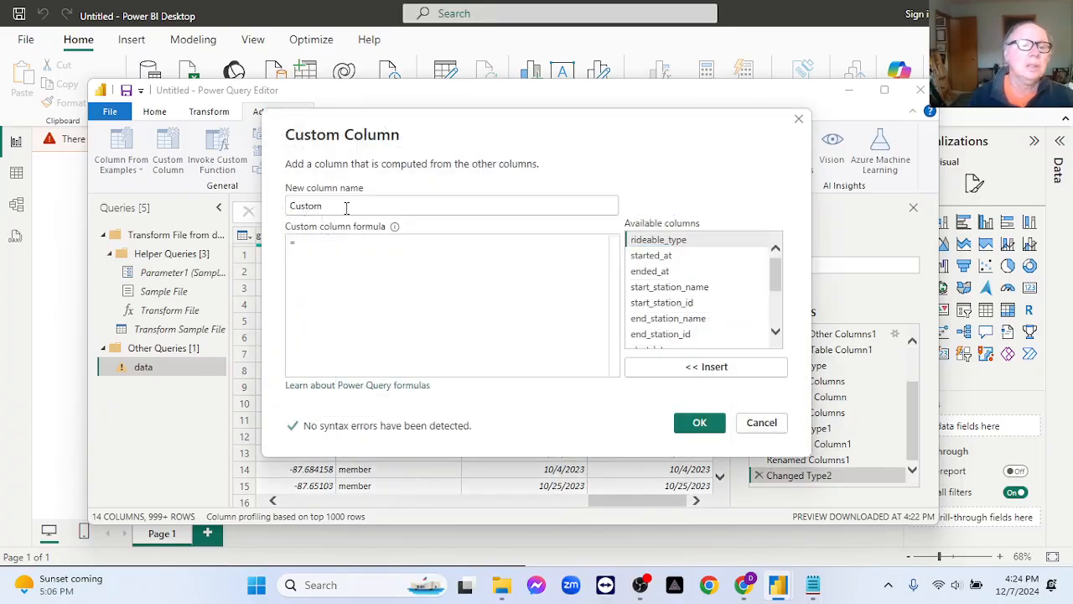
pyautogui.moveTo(347, 208); pyautogui.dragTo(270, 203)
pyautogui.write('day_trips')
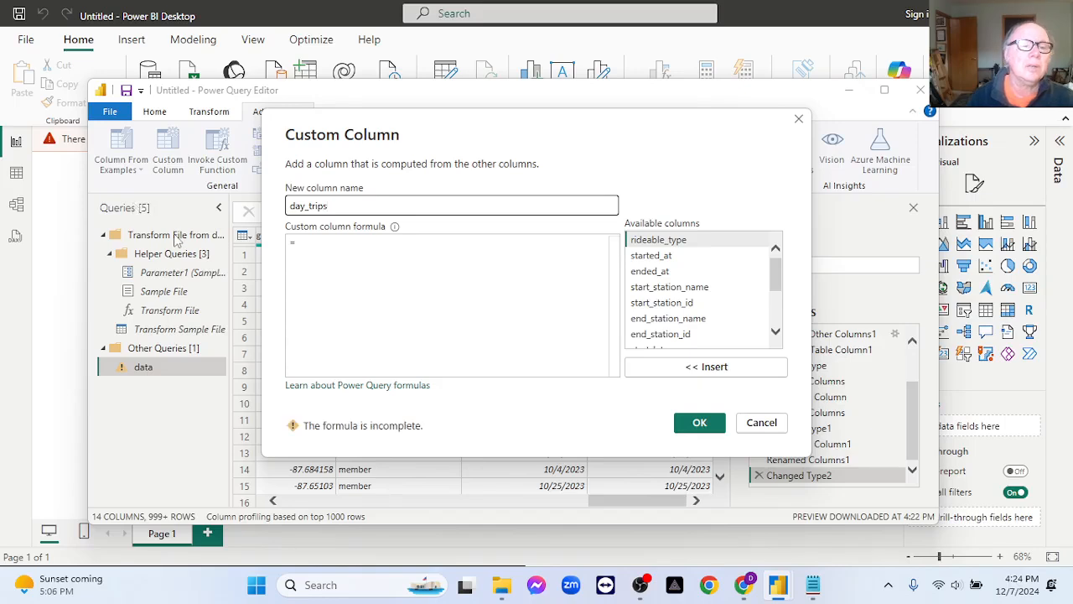
pyautogui.click(315, 241)
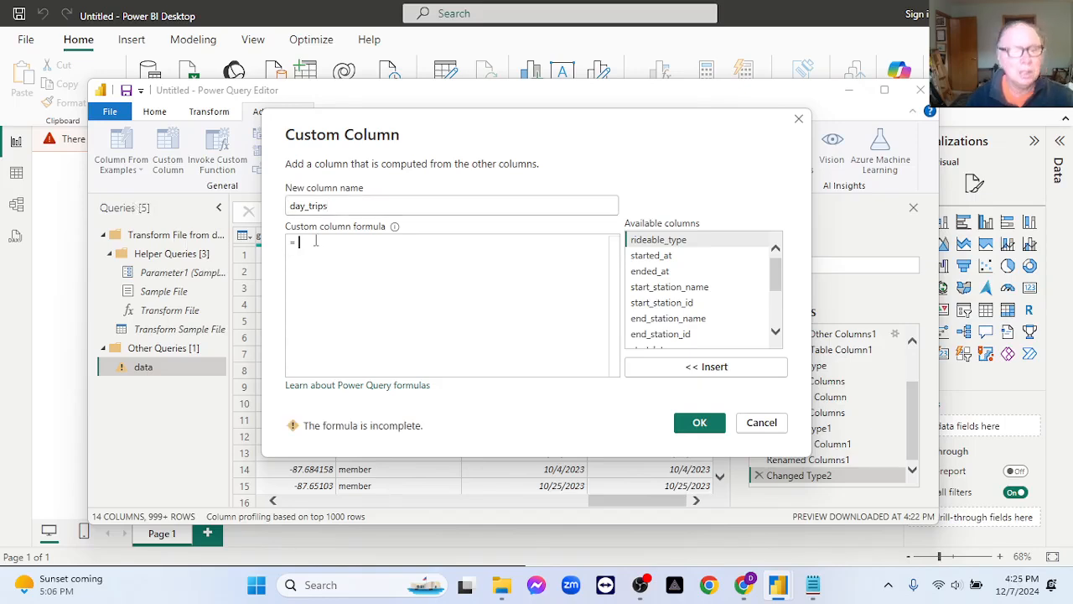
pyautogui.hotkey('ctrl', 'v')
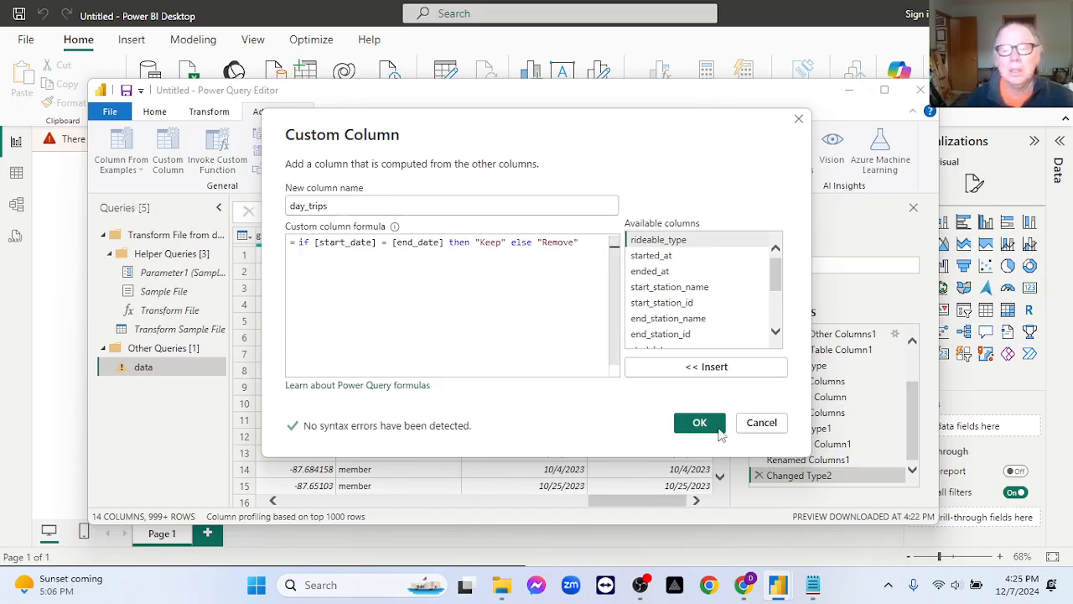
pyautogui.click(703, 428)
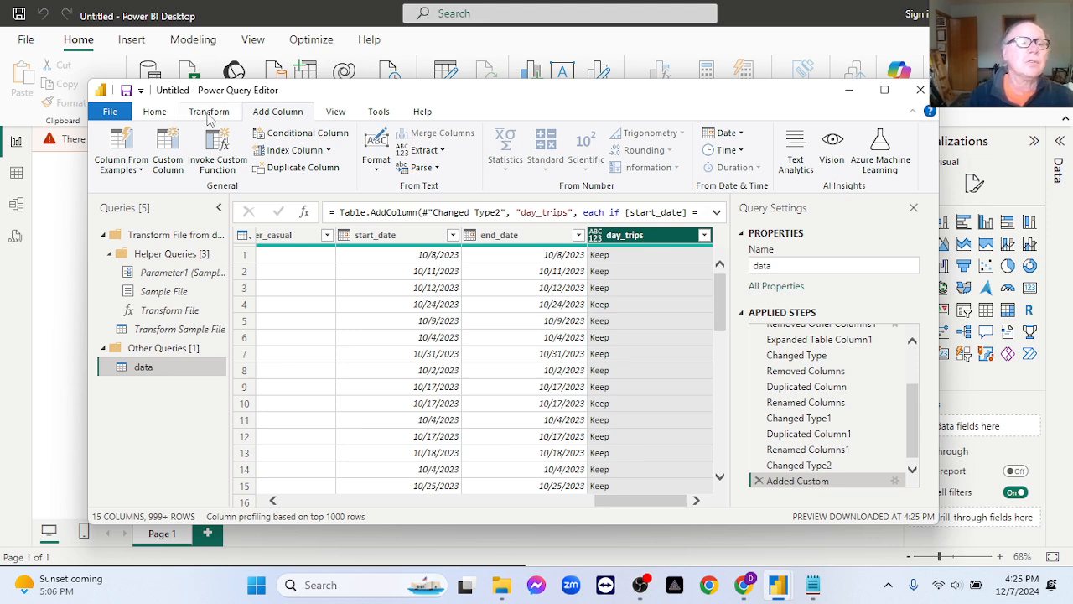
# Group the data query by day_trips with a row count, and delete the Grouped Rows step.
pyautogui.click(209, 112)
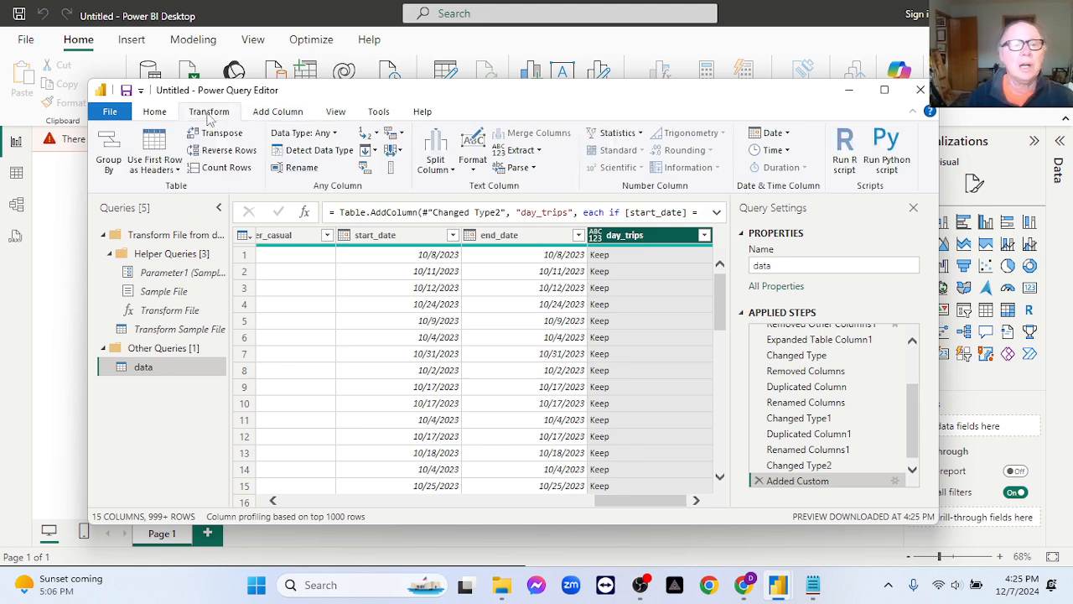
pyautogui.click(108, 163)
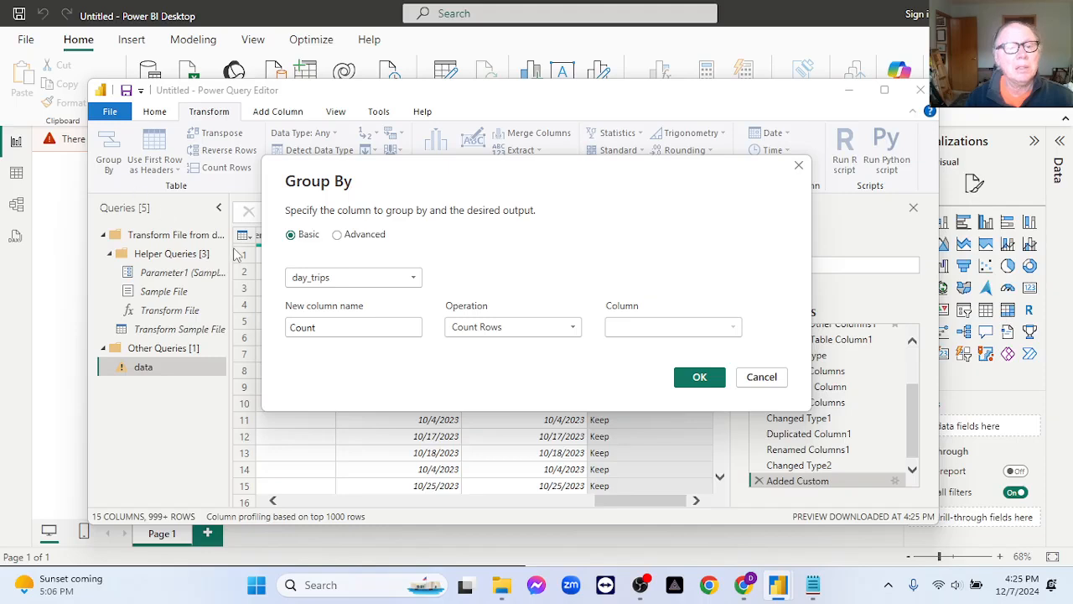
pyautogui.click(693, 379)
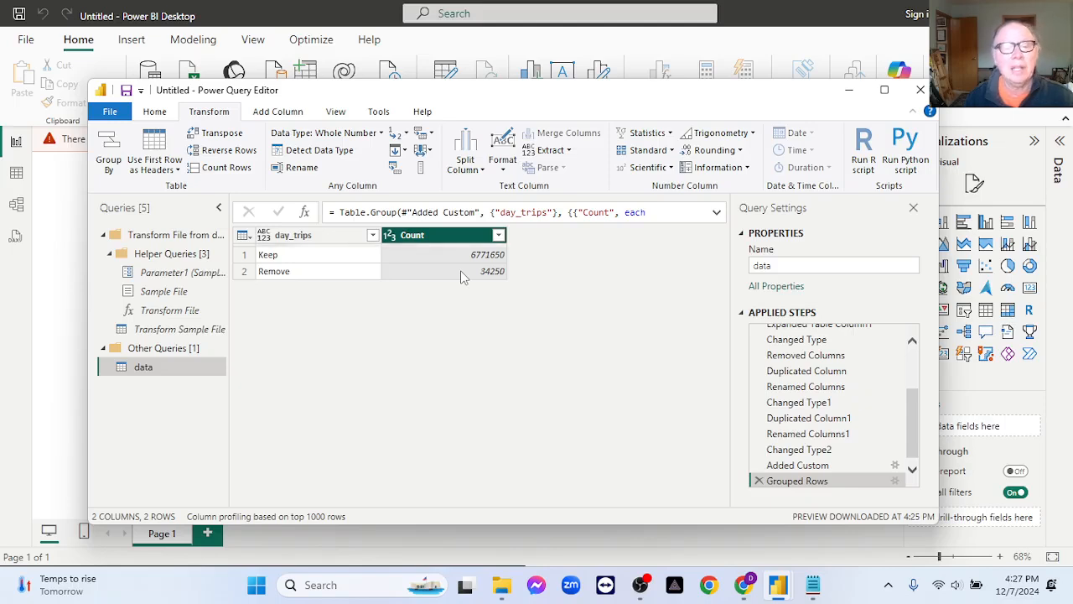
pyautogui.click(760, 481)
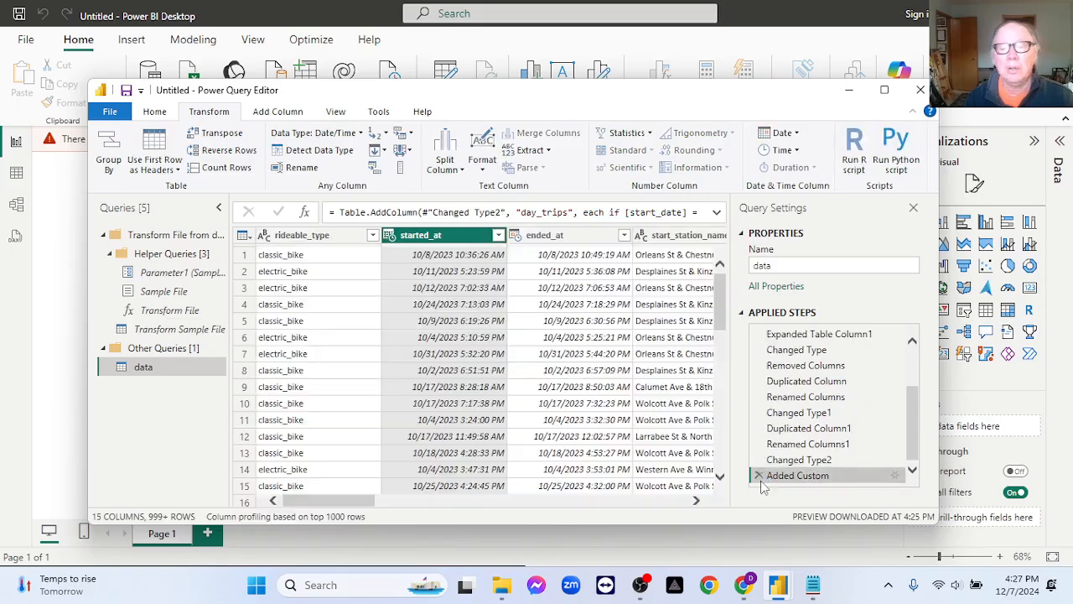
# Filter the day_trips column to exclude Remove and retain only the Keep rows.
pyautogui.moveTo(364, 501); pyautogui.dragTo(711, 503)
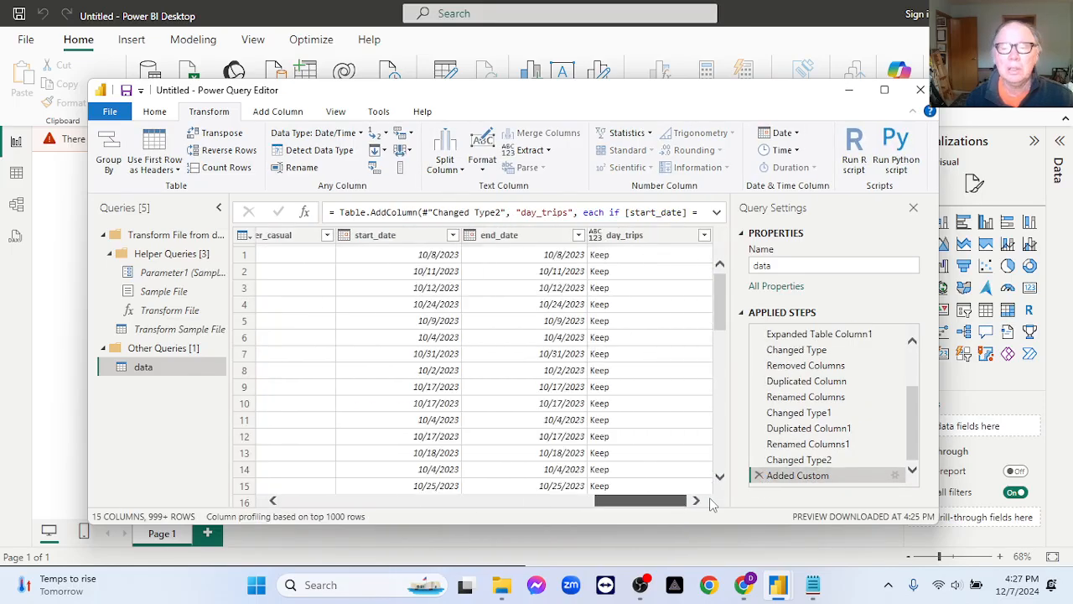
pyautogui.click(699, 235)
pyautogui.click(704, 236)
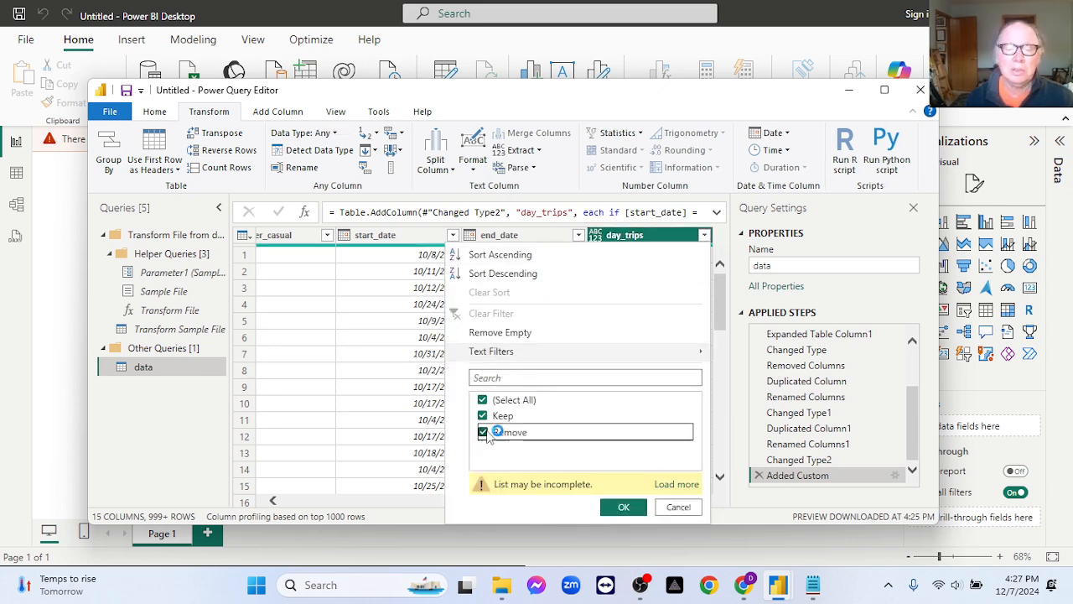
pyautogui.click(483, 432)
pyautogui.click(620, 506)
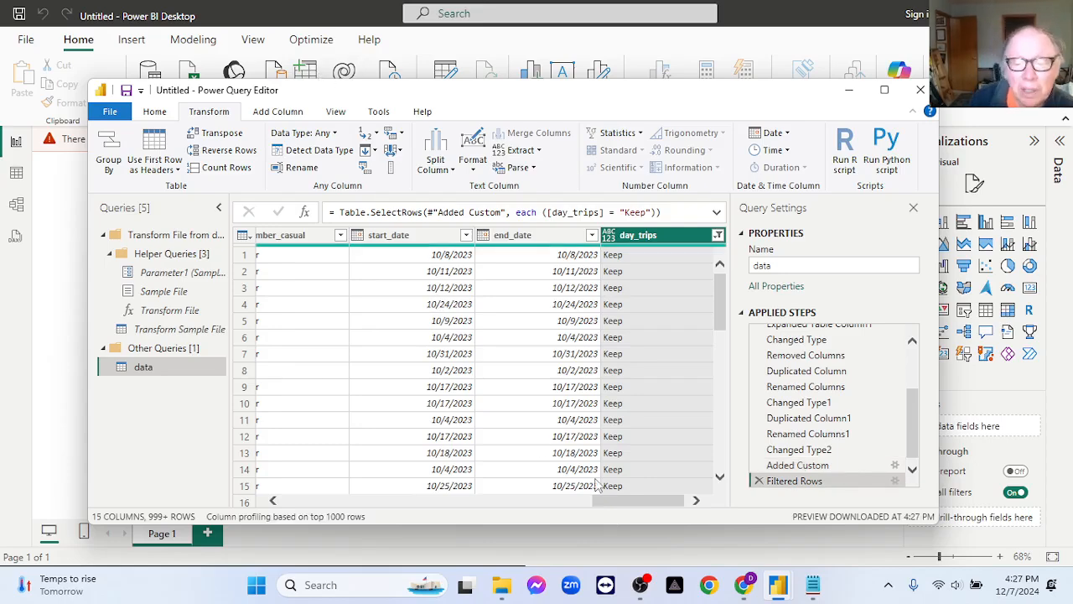
# Duplicate the start_date column in the data query.
pyautogui.moveTo(609, 506); pyautogui.dragTo(639, 503)
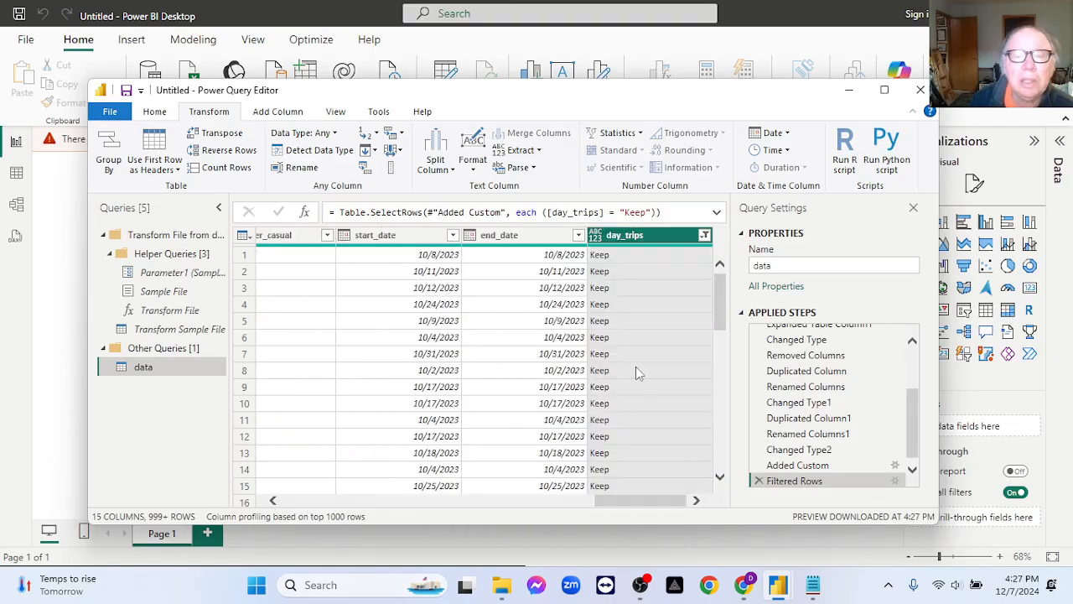
pyautogui.click(410, 237)
pyautogui.rightClick(410, 237)
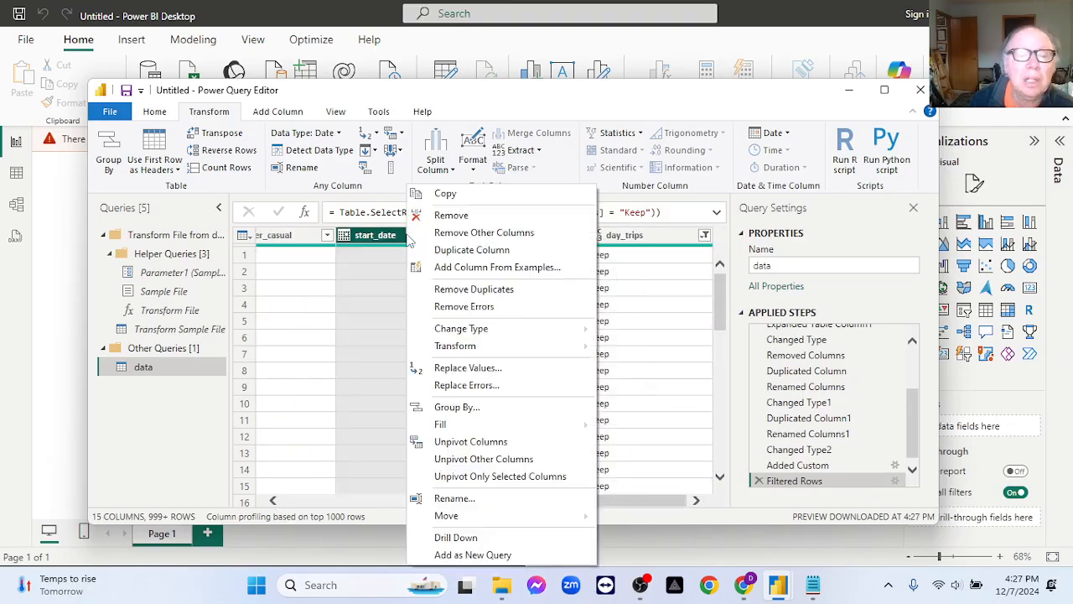
pyautogui.click(449, 249)
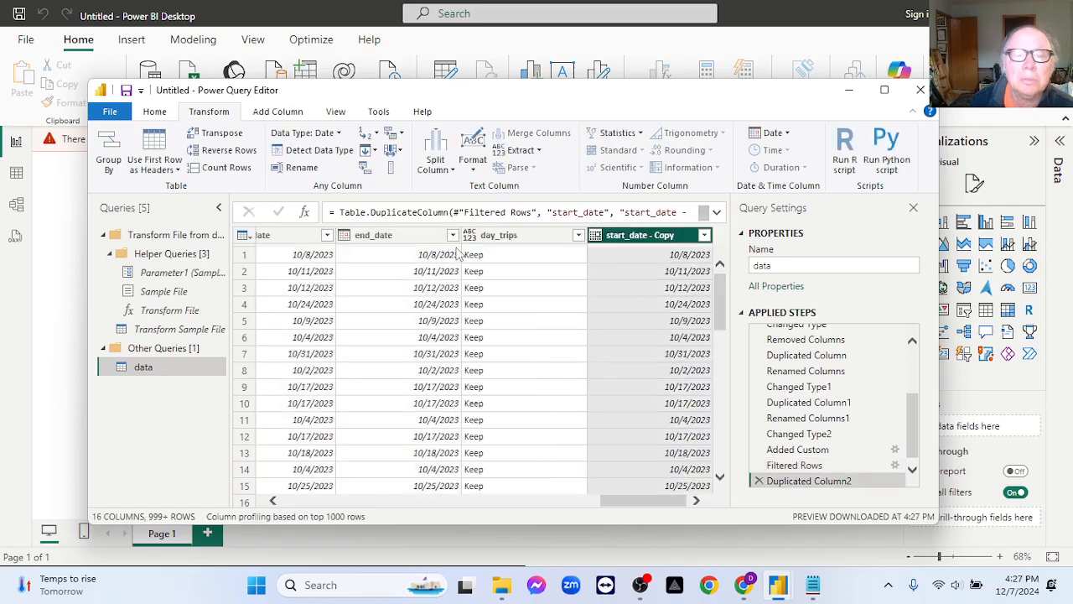
# Rename the duplicated start_date column as day_of_week.
pyautogui.doubleClick(637, 237)
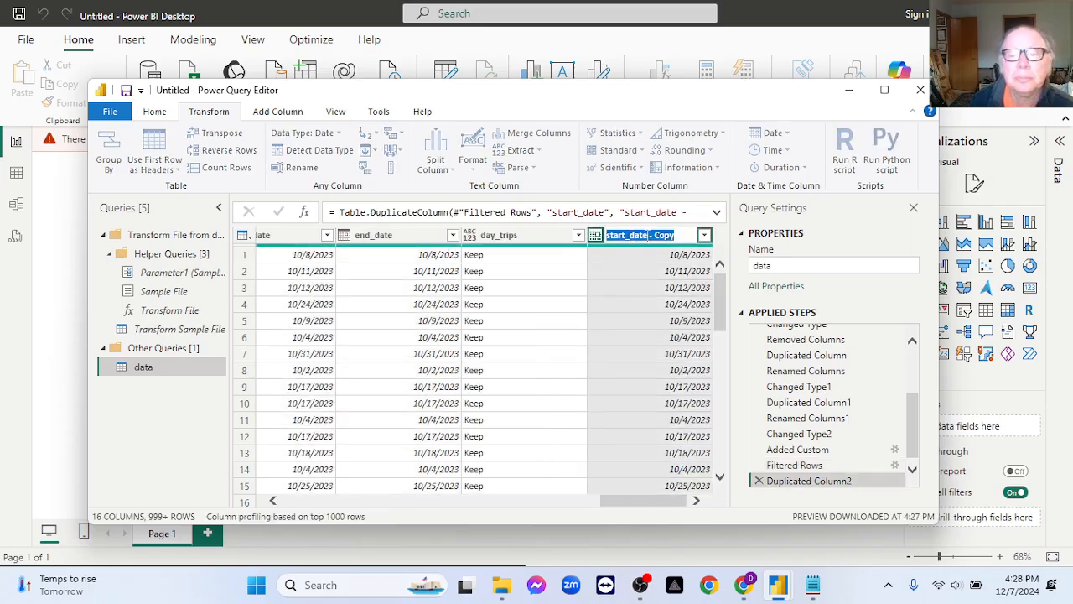
pyautogui.write('day_of_week')
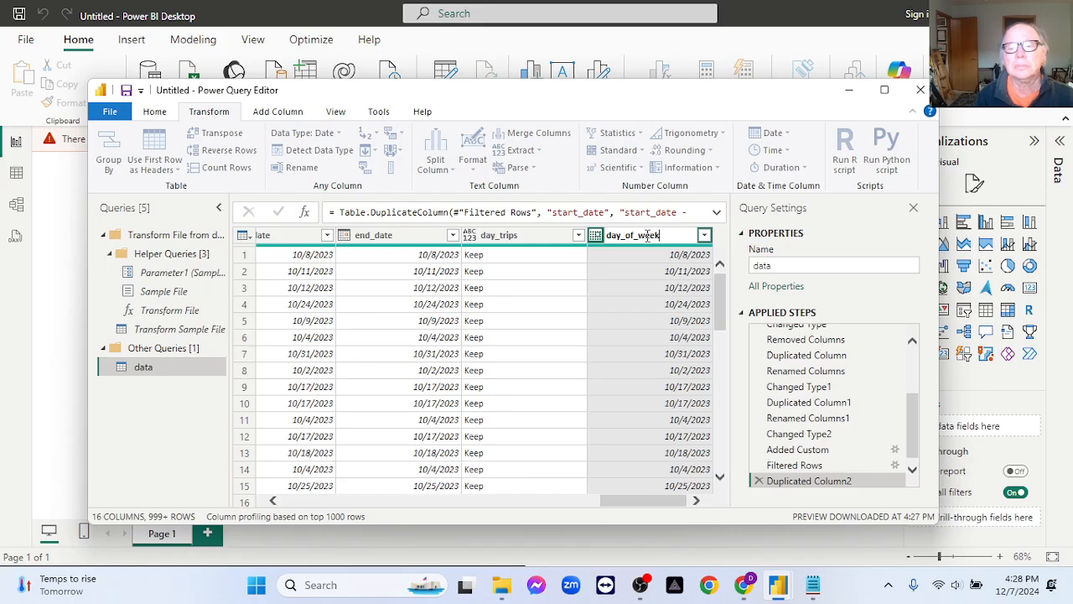
pyautogui.press('Return')
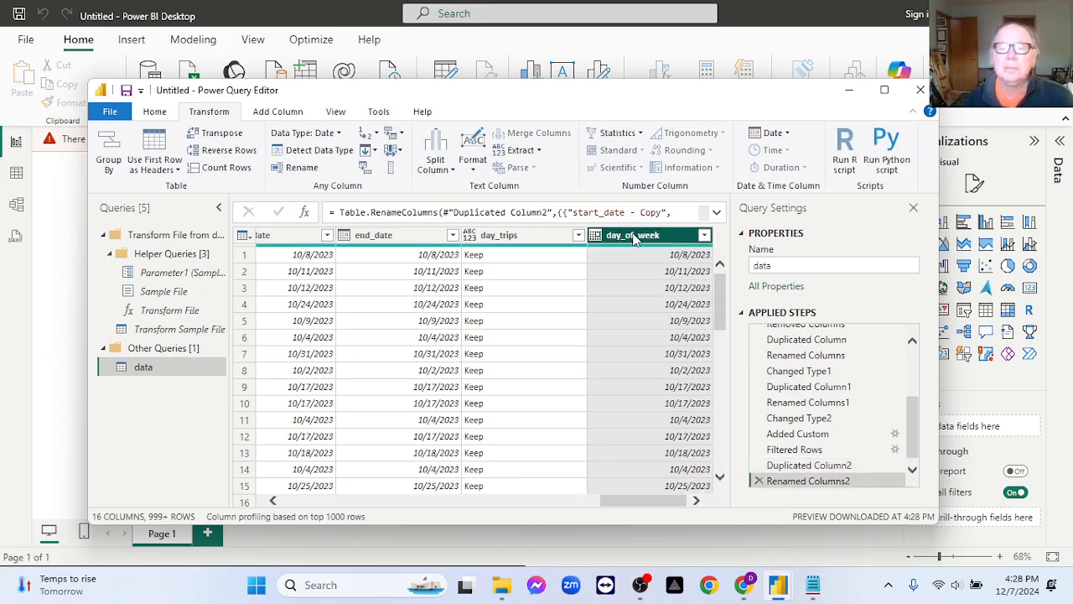
# Try transforming the day_of_week dates with the Day extraction.
pyautogui.click(773, 132)
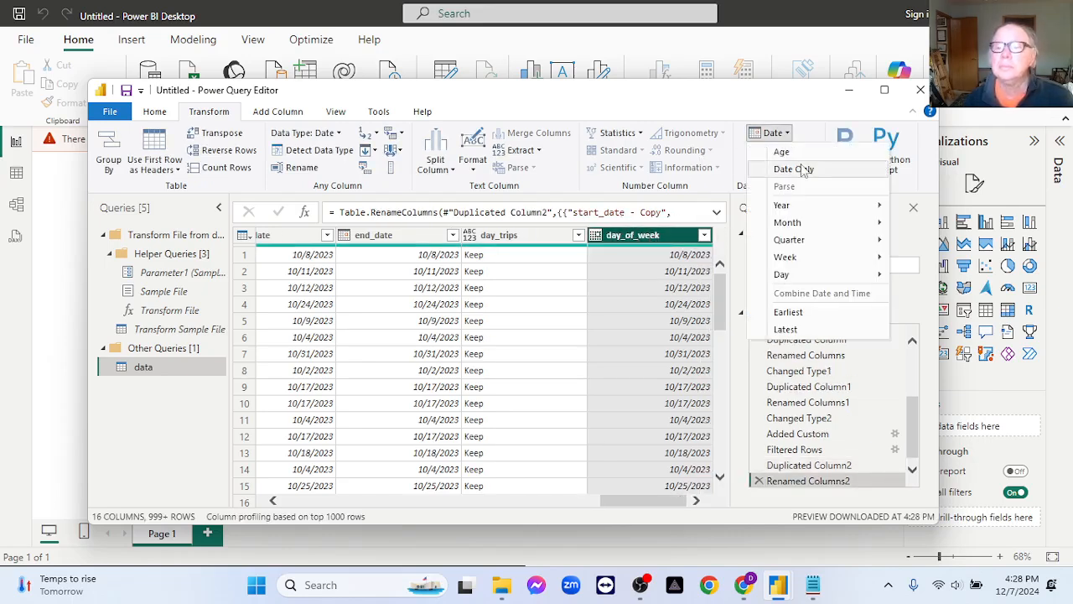
pyautogui.moveTo(820, 277)
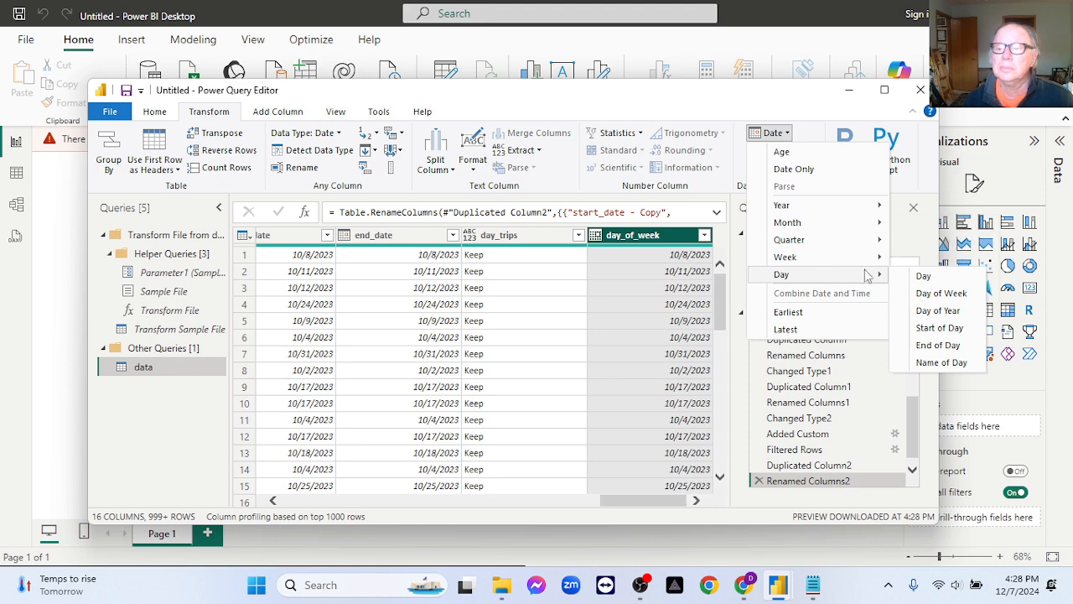
pyautogui.click(925, 276)
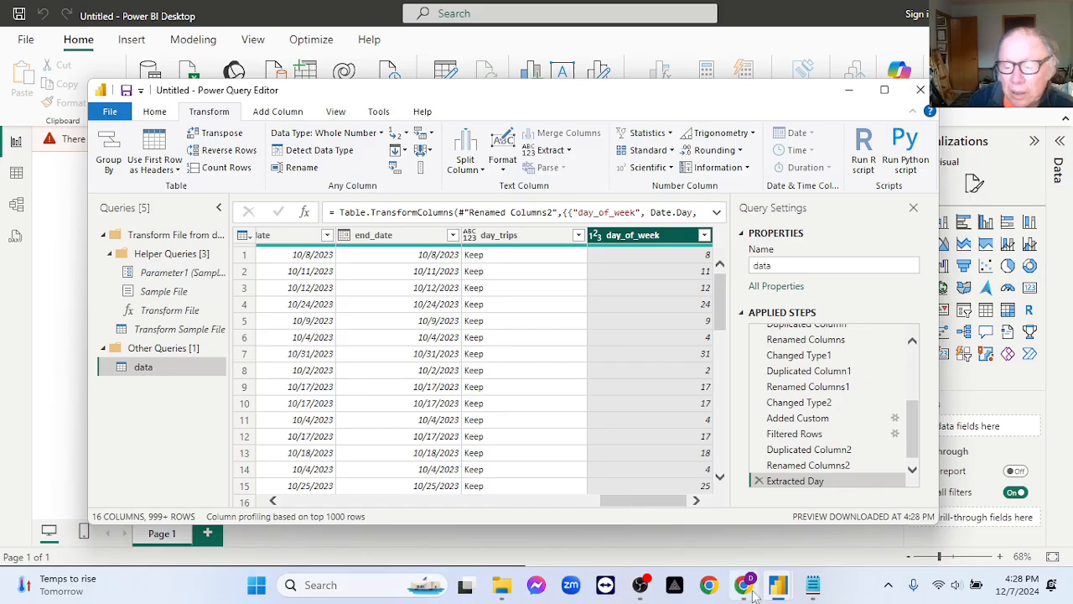
# Switch to the ChatGPT conversation in Chrome to check which number represents Sunday, and return to Power Query Editor.
pyautogui.click(745, 586)
pyautogui.scroll(-1, 713, 377)
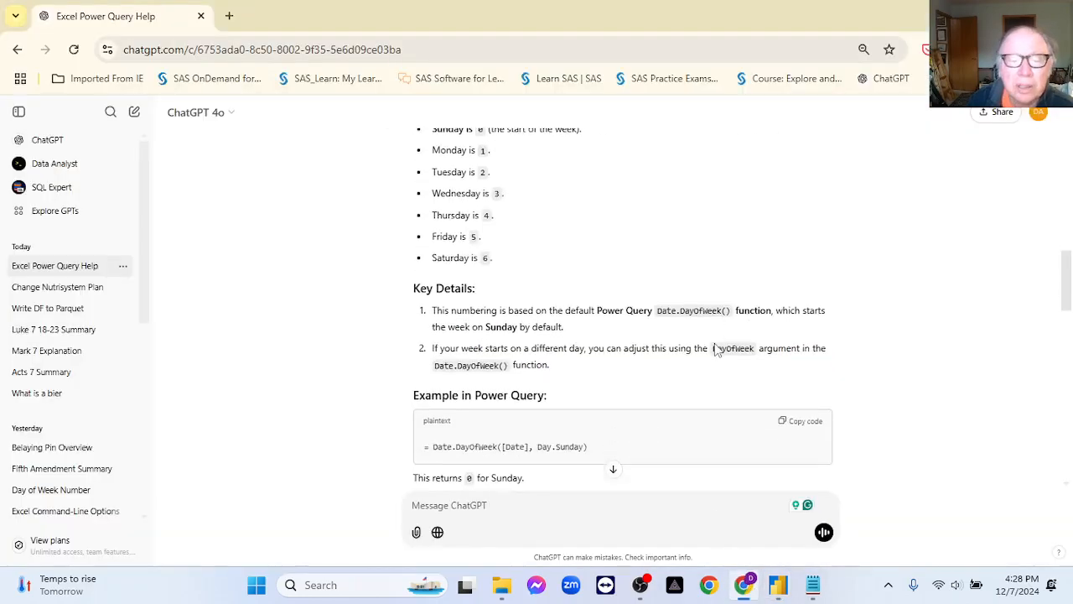
pyautogui.scroll(2, 716, 349)
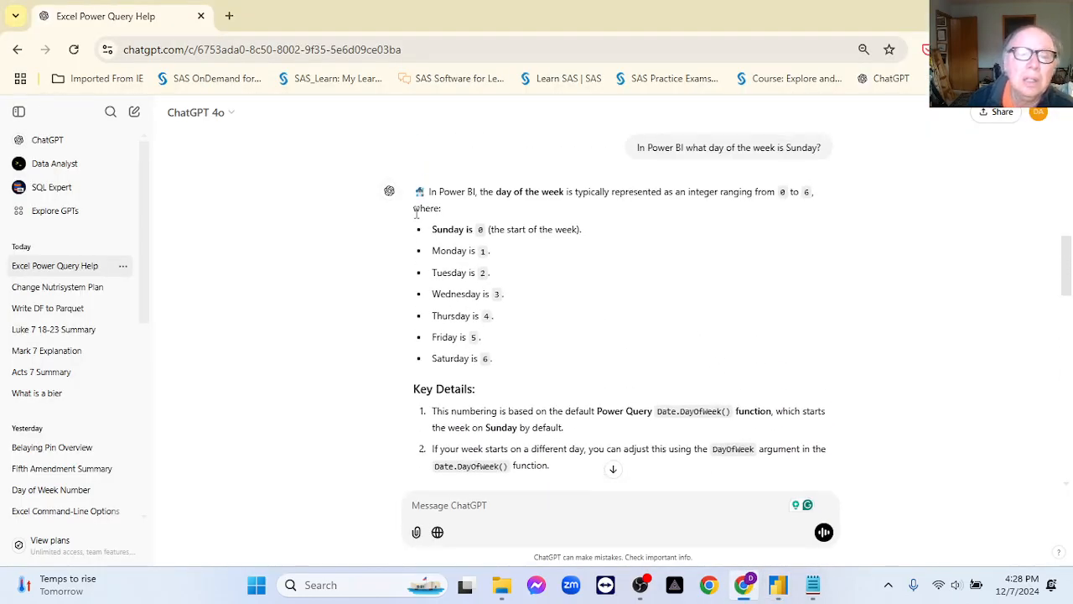
pyautogui.moveTo(431, 232); pyautogui.dragTo(488, 231)
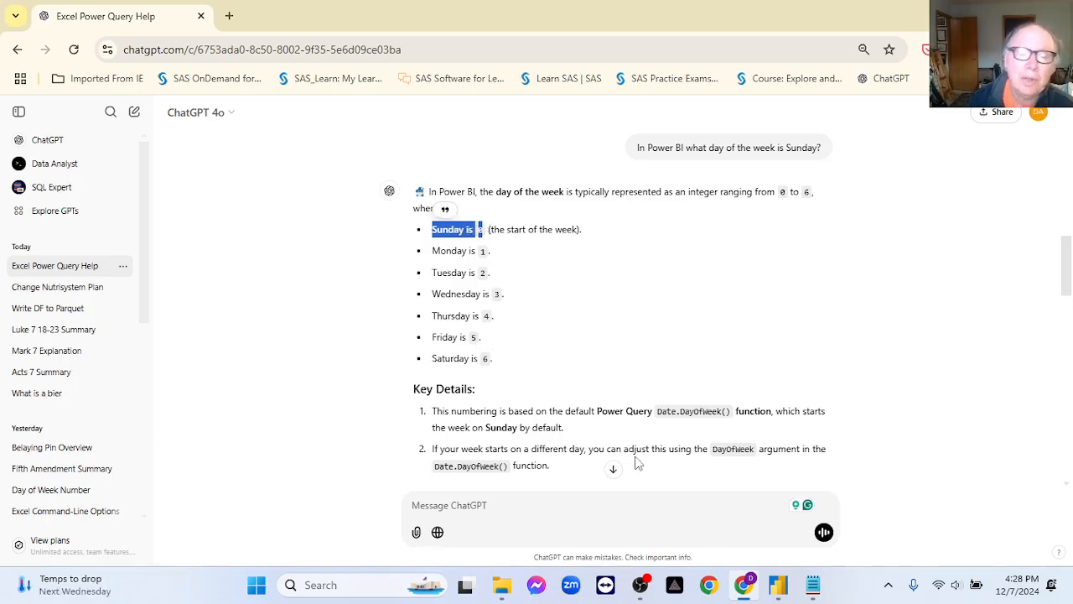
pyautogui.click(778, 585)
pyautogui.click(813, 527)
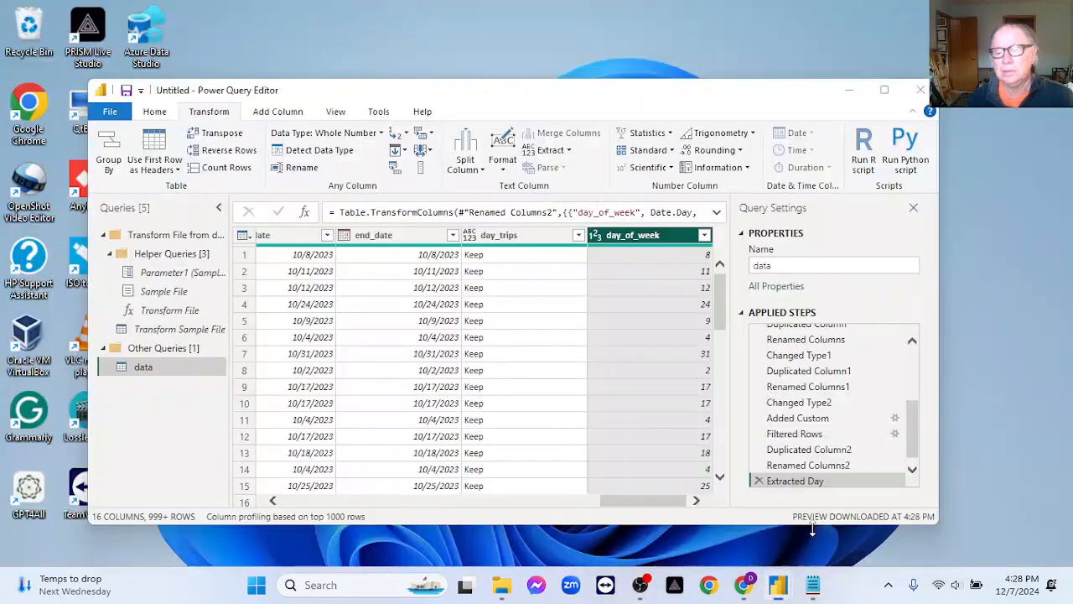
# Review the day_of_week filter values without filtering, and delete the Extracted Day step.
pyautogui.click(705, 236)
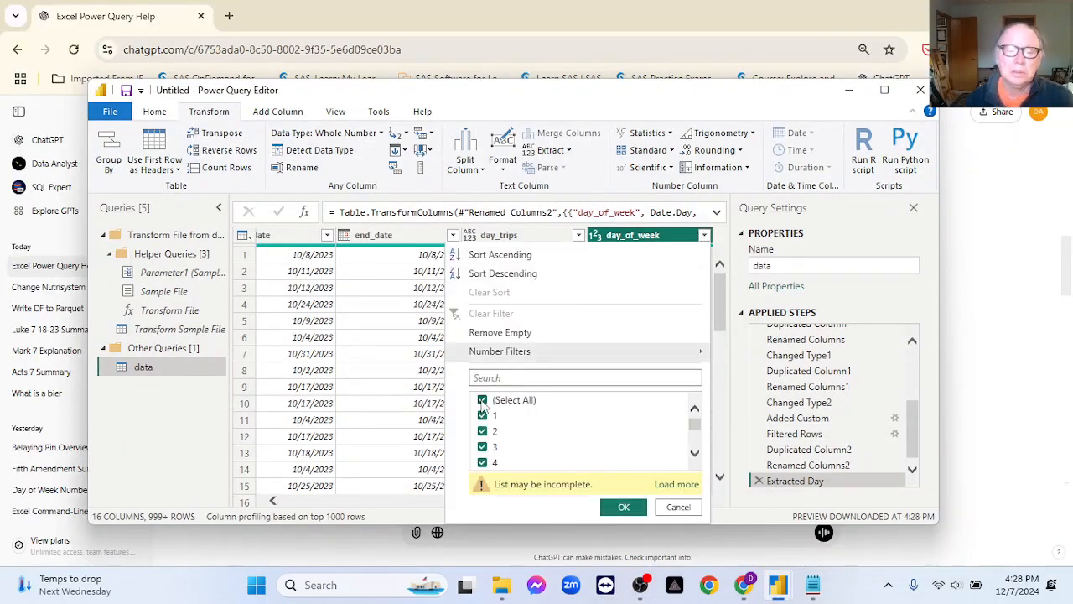
pyautogui.scroll(-2, 625, 425)
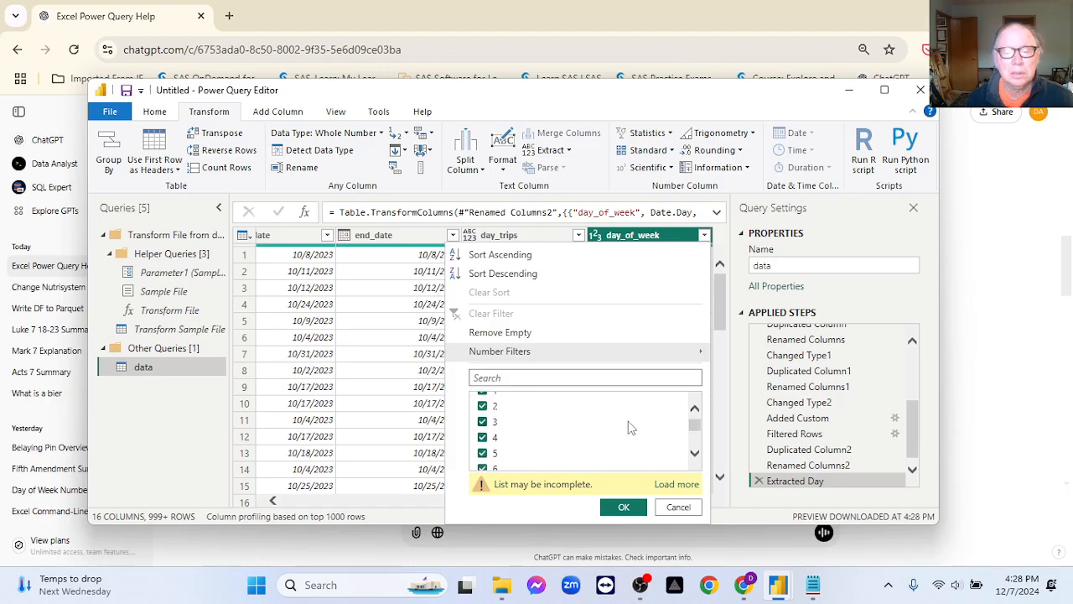
pyautogui.moveTo(695, 431); pyautogui.dragTo(701, 405)
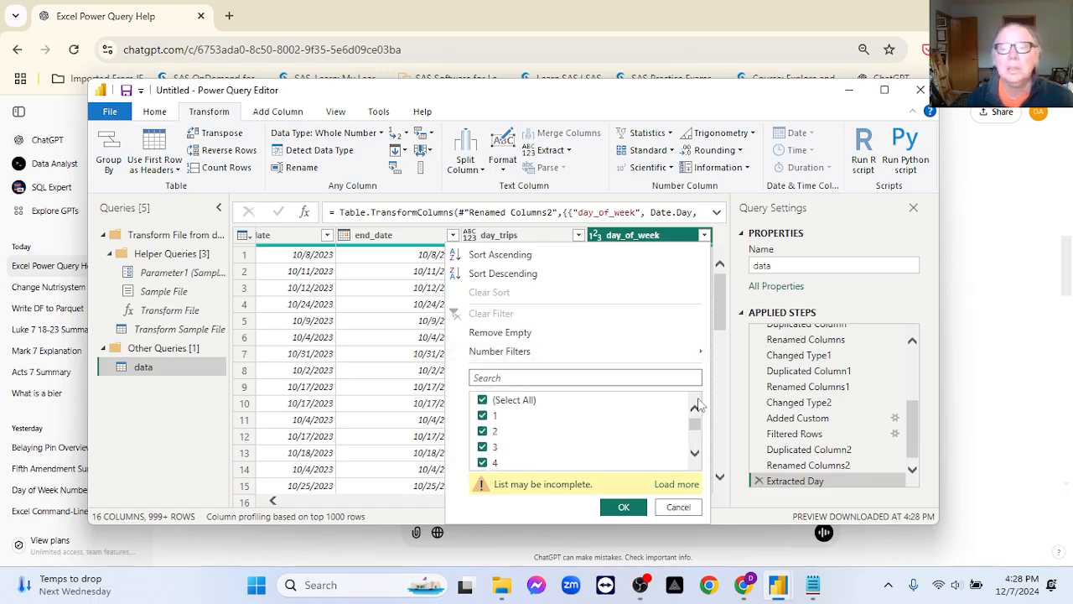
pyautogui.click(676, 507)
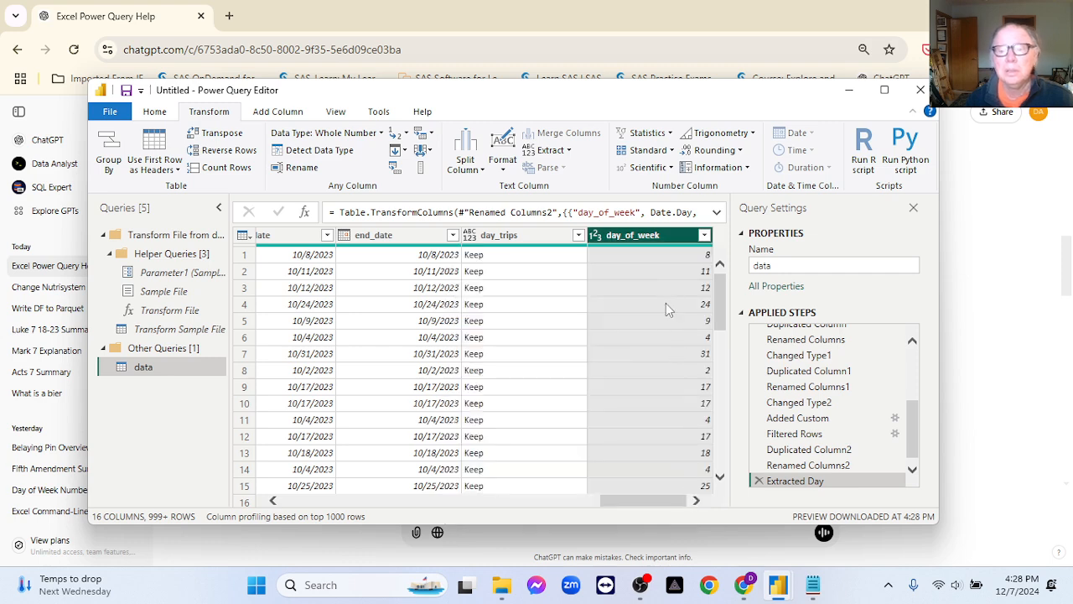
pyautogui.moveTo(725, 326); pyautogui.dragTo(745, 312)
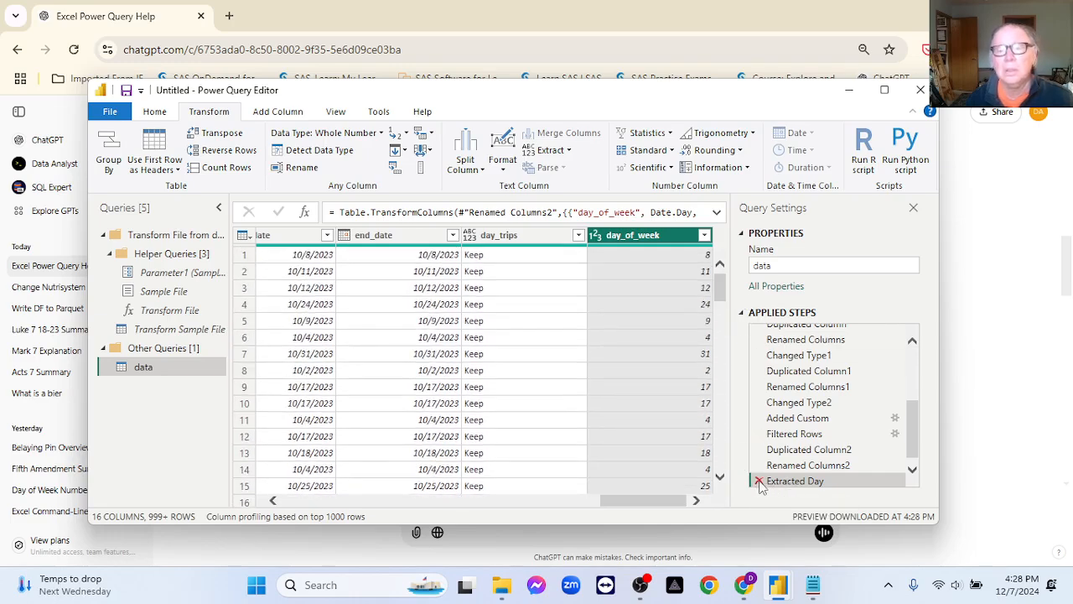
pyautogui.click(760, 482)
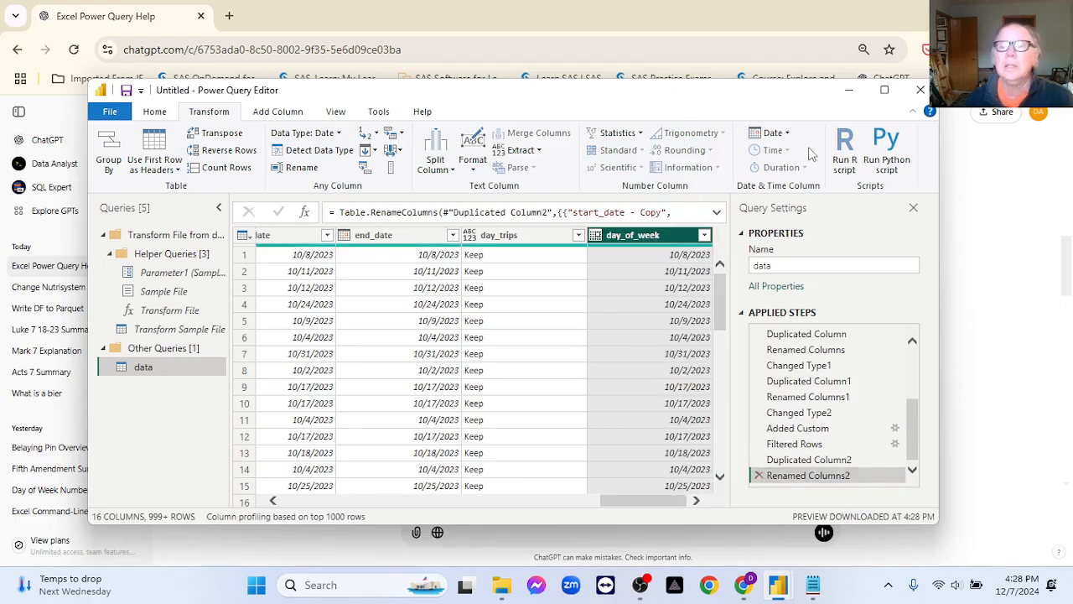
# Transform the day_of_week dates into weekday numbers with the Day of Week extraction.
pyautogui.click(788, 134)
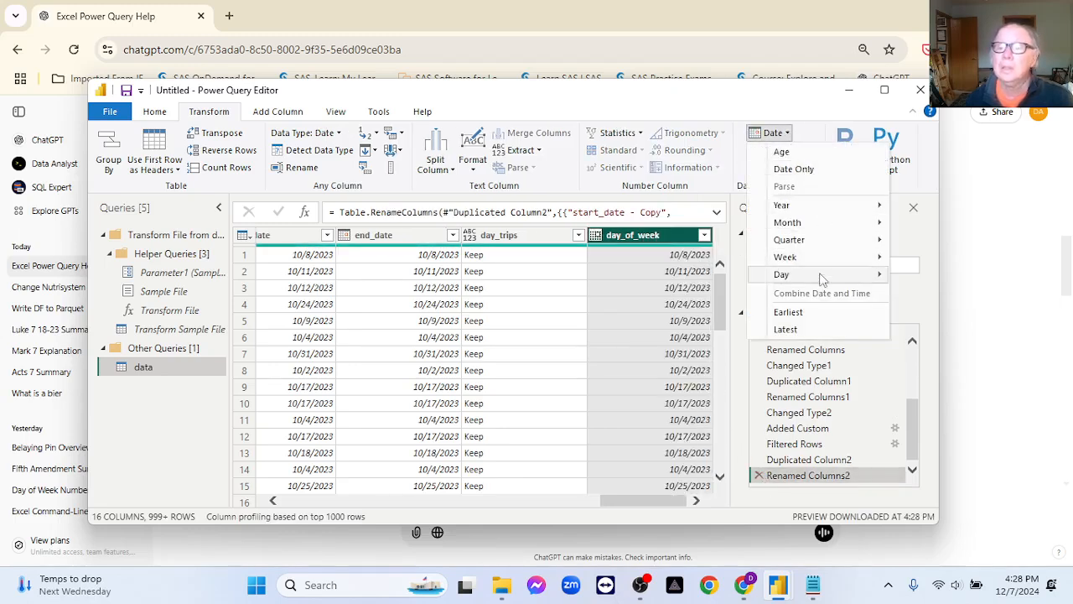
pyautogui.moveTo(821, 280)
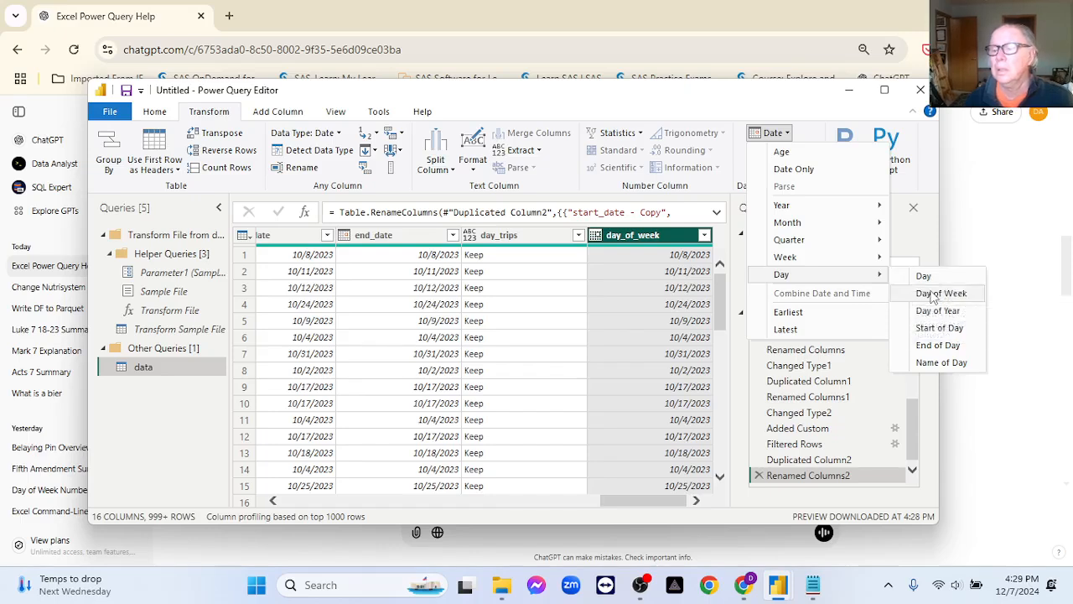
pyautogui.click(934, 295)
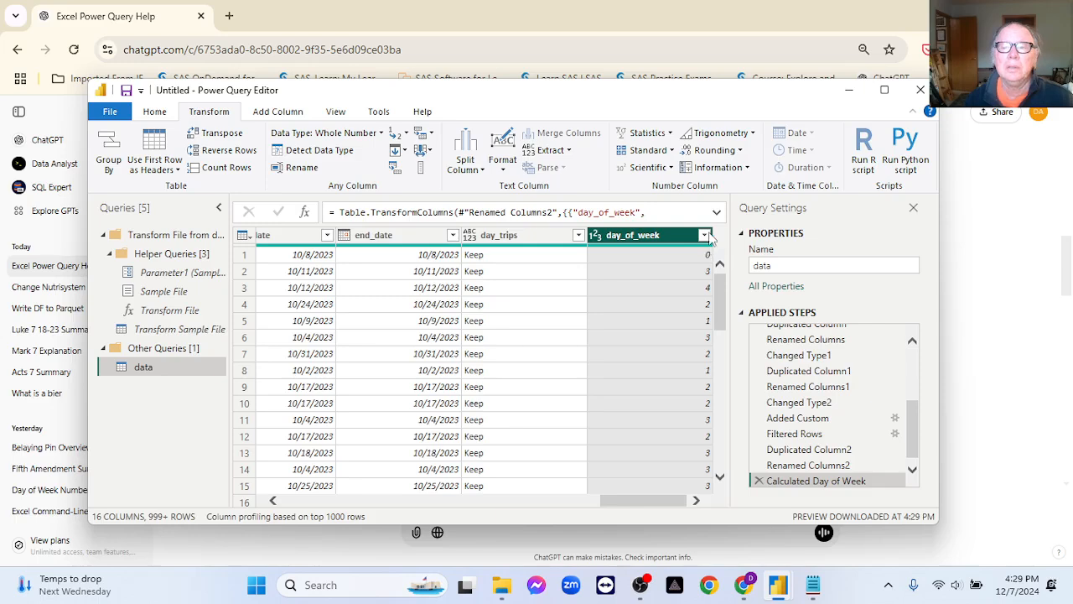
# Filter the day_of_week column to exclude 0 and 6, rechecking the weekday numbering in ChatGPT before applying the filter.
pyautogui.click(706, 235)
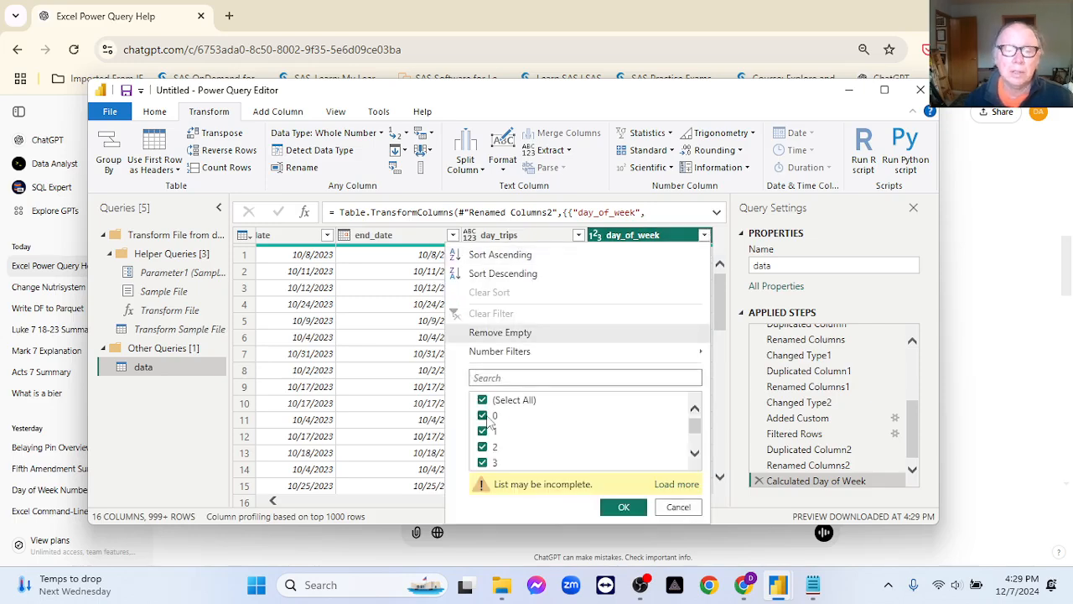
pyautogui.scroll(-2, 592, 448)
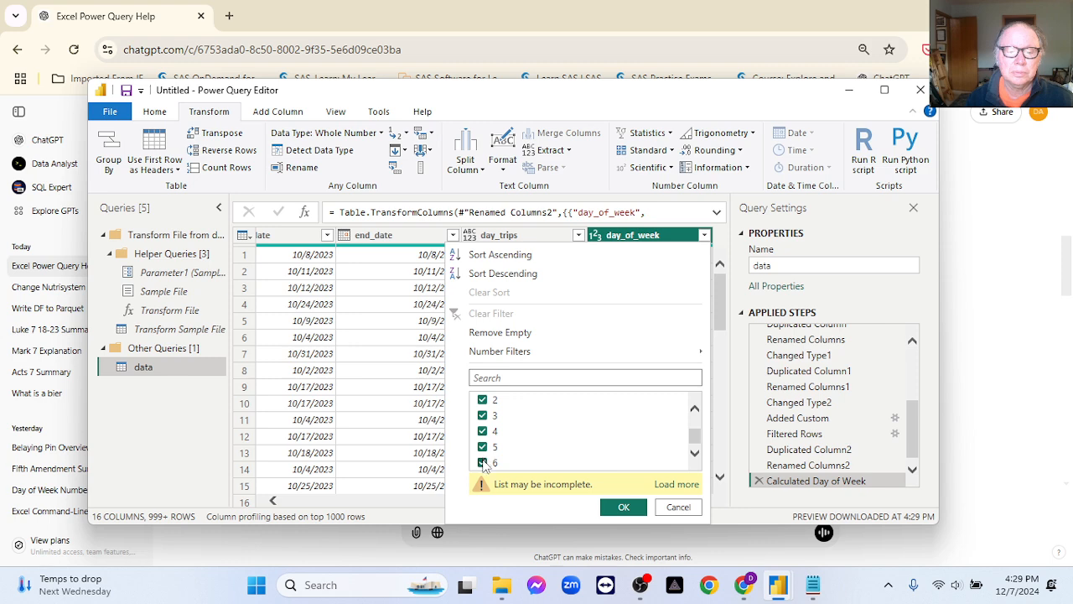
pyautogui.click(483, 463)
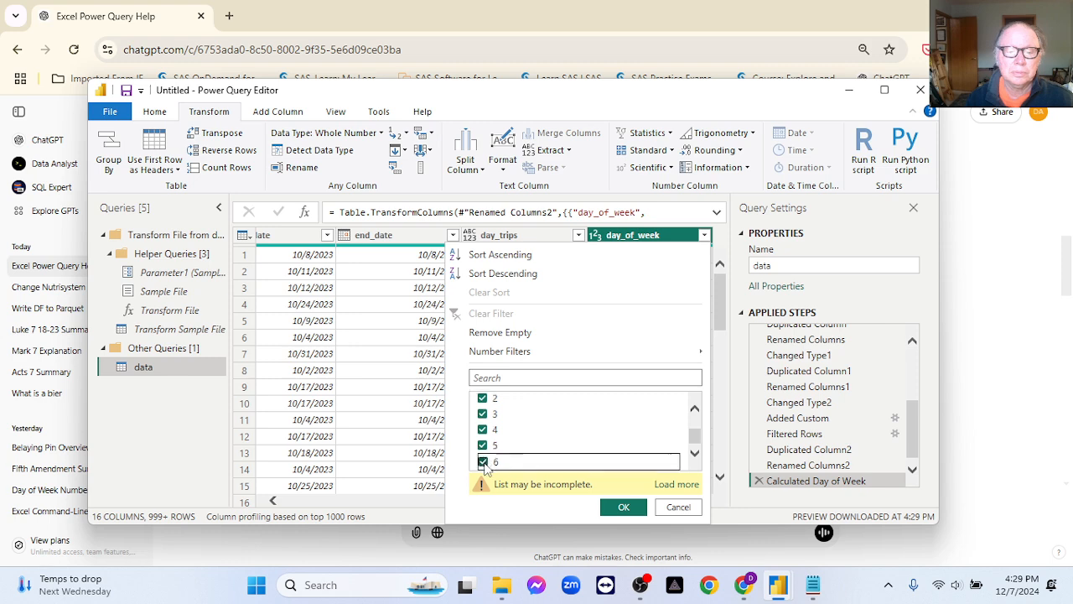
pyautogui.click(711, 560)
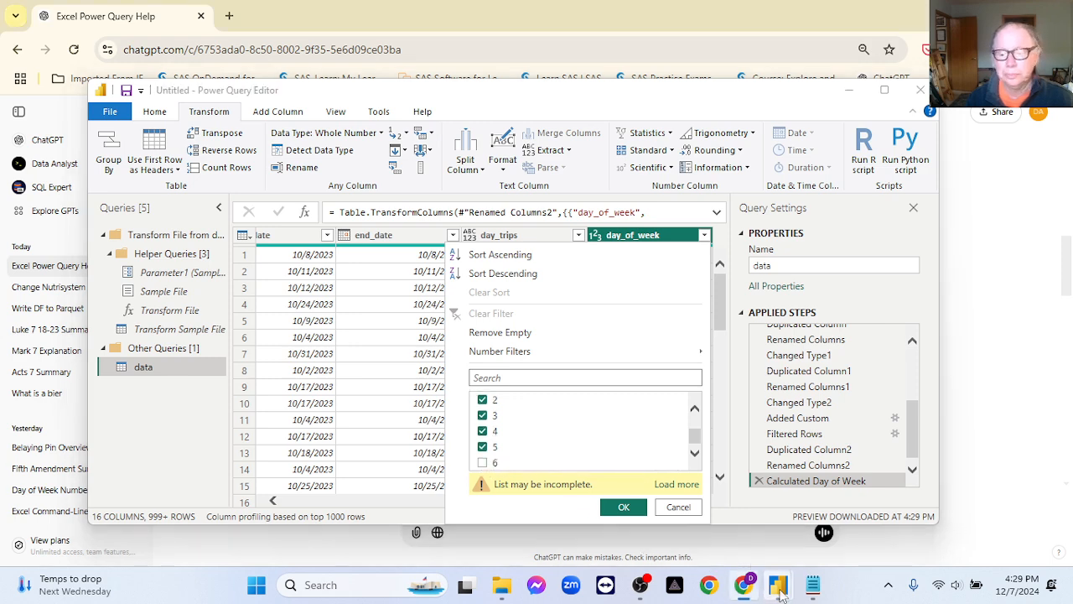
pyautogui.click(740, 586)
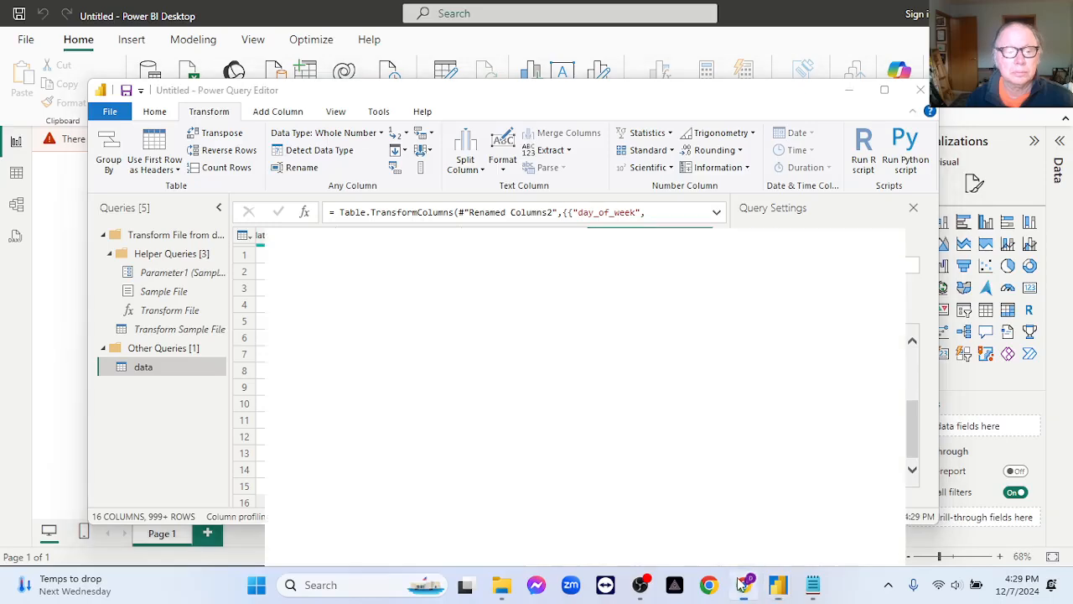
pyautogui.click(742, 586)
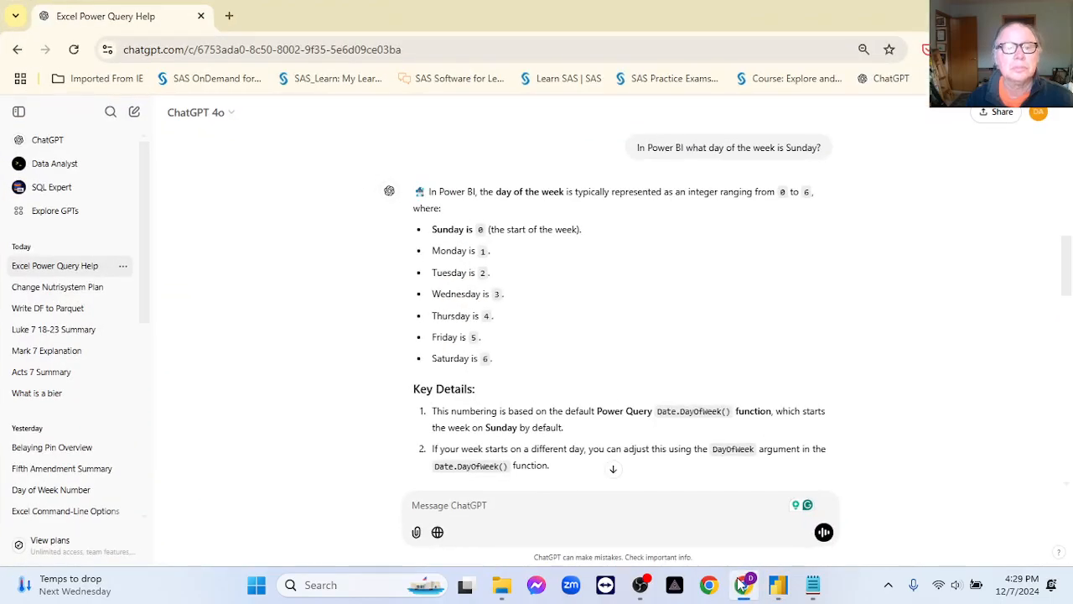
pyautogui.moveTo(778, 584)
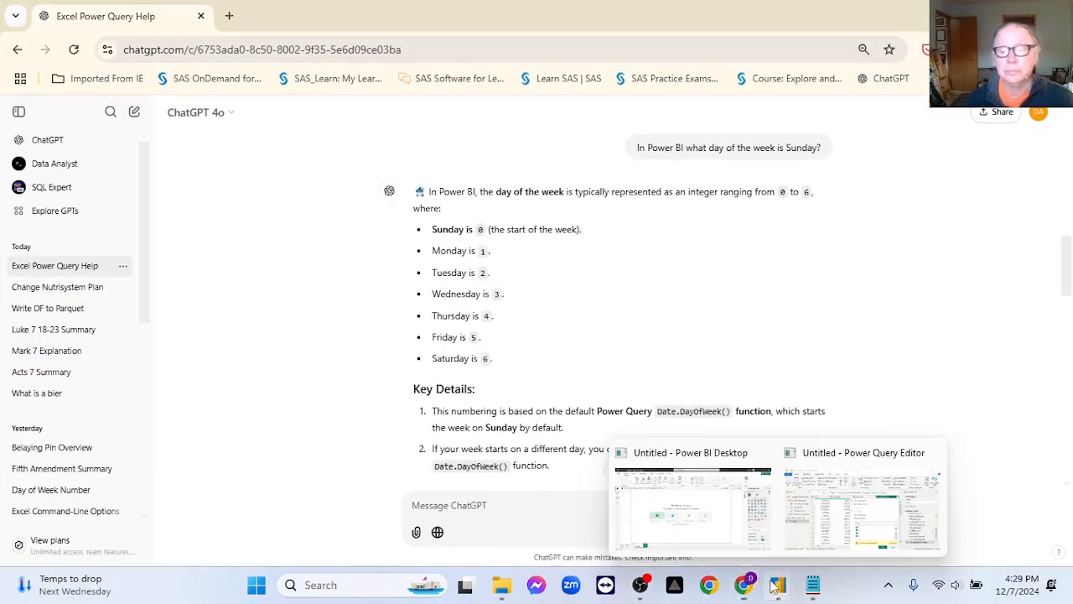
pyautogui.click(759, 528)
pyautogui.click(855, 503)
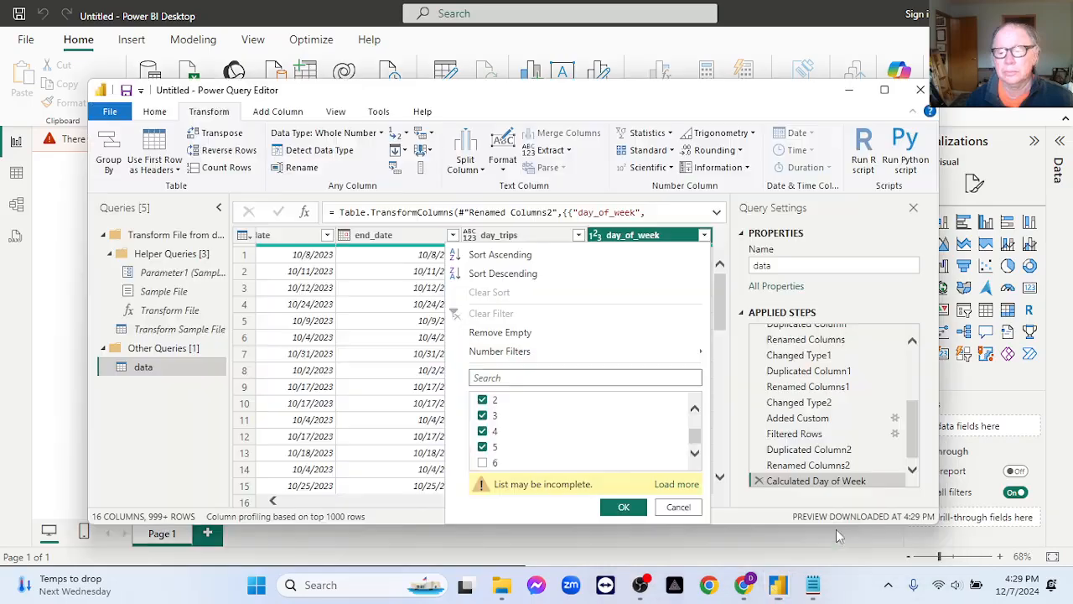
pyautogui.scroll(-1, 634, 449)
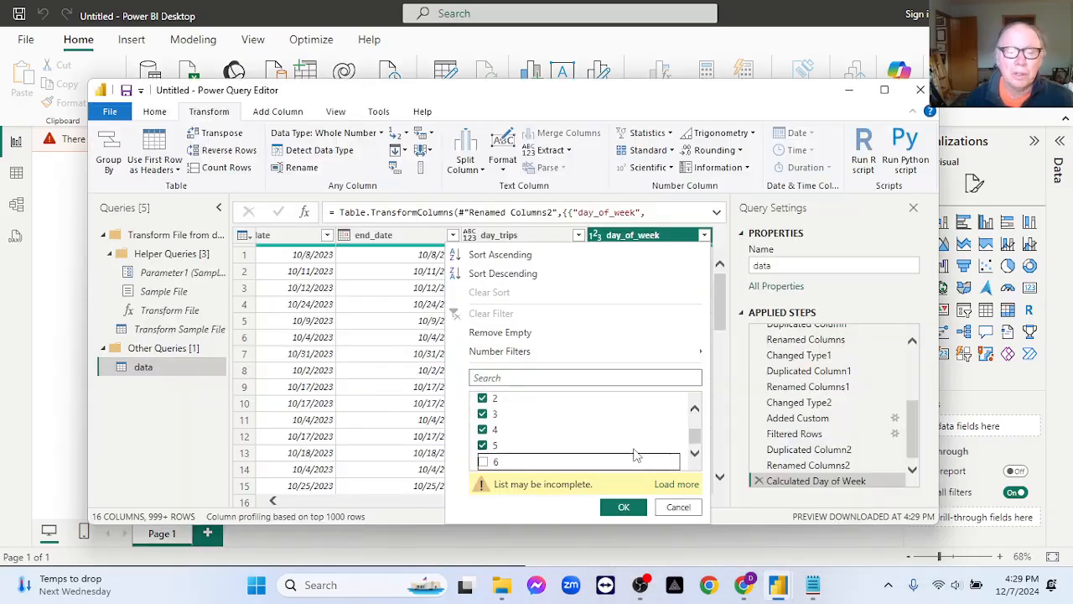
pyautogui.scroll(3, 640, 453)
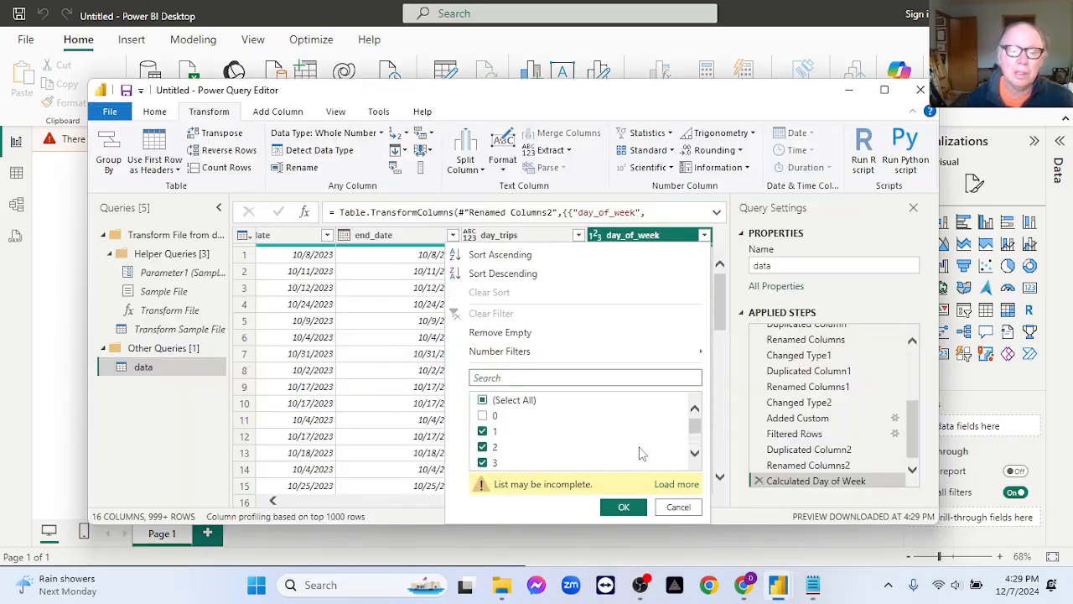
pyautogui.click(623, 507)
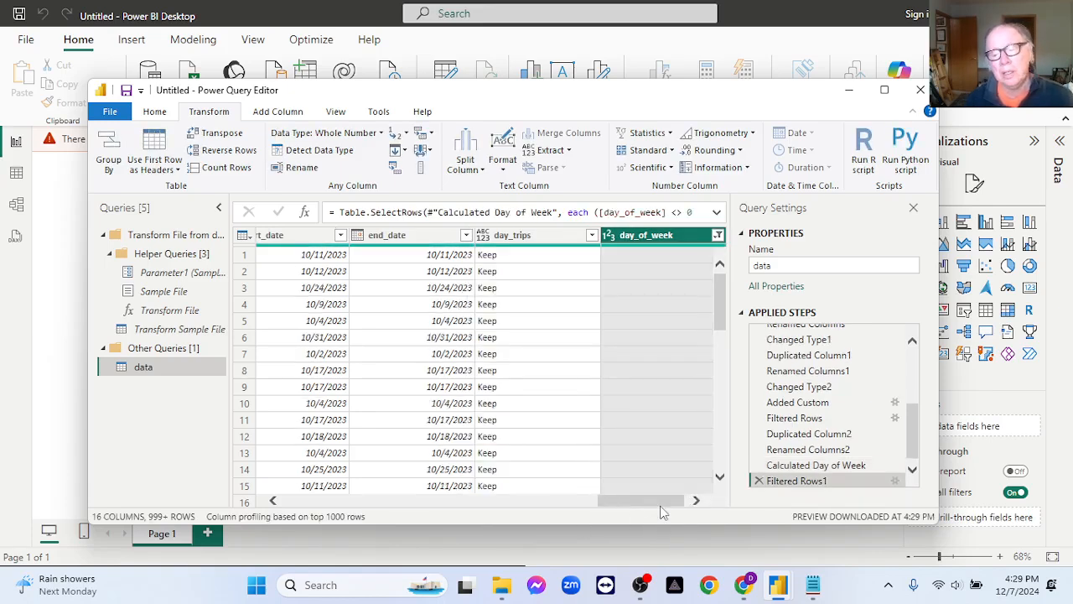
# Duplicate the started_at column in the data query.
pyautogui.moveTo(663, 505); pyautogui.dragTo(671, 507)
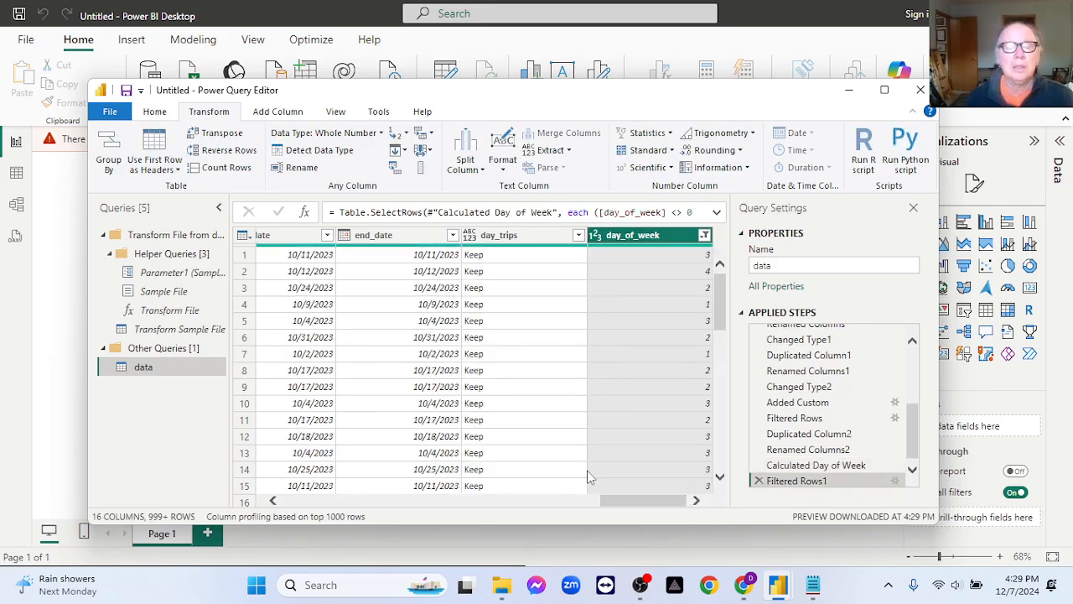
pyautogui.moveTo(614, 499); pyautogui.dragTo(325, 446)
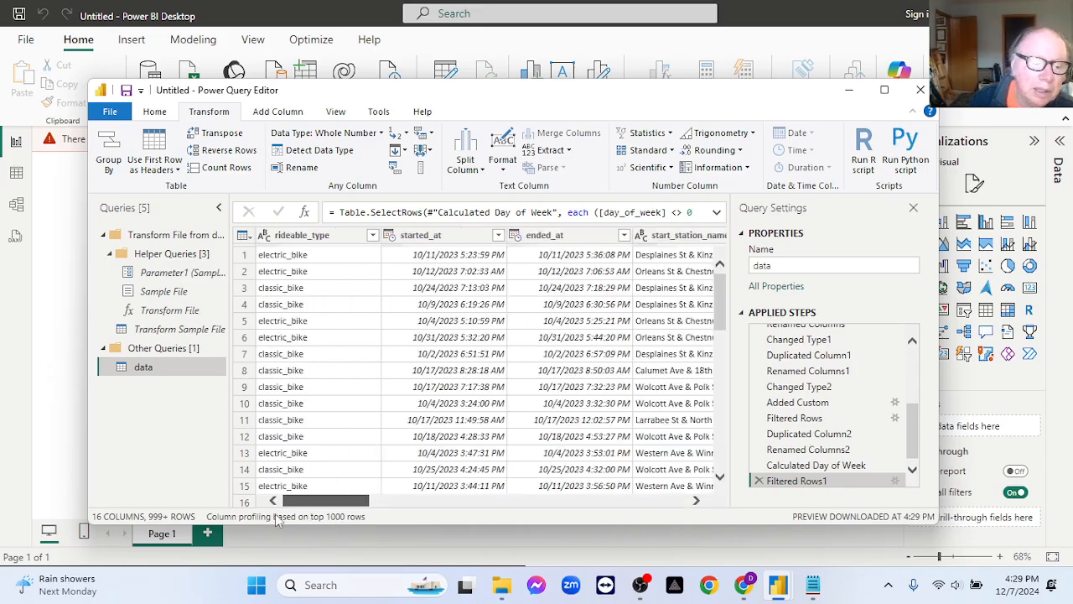
pyautogui.click(426, 241)
pyautogui.rightClick(426, 240)
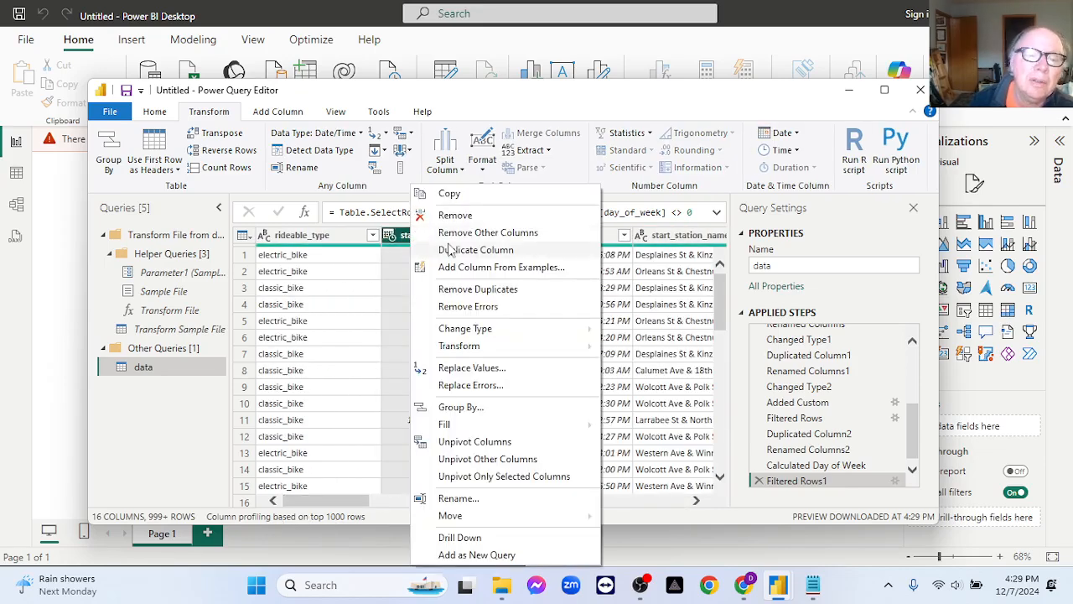
pyautogui.click(444, 249)
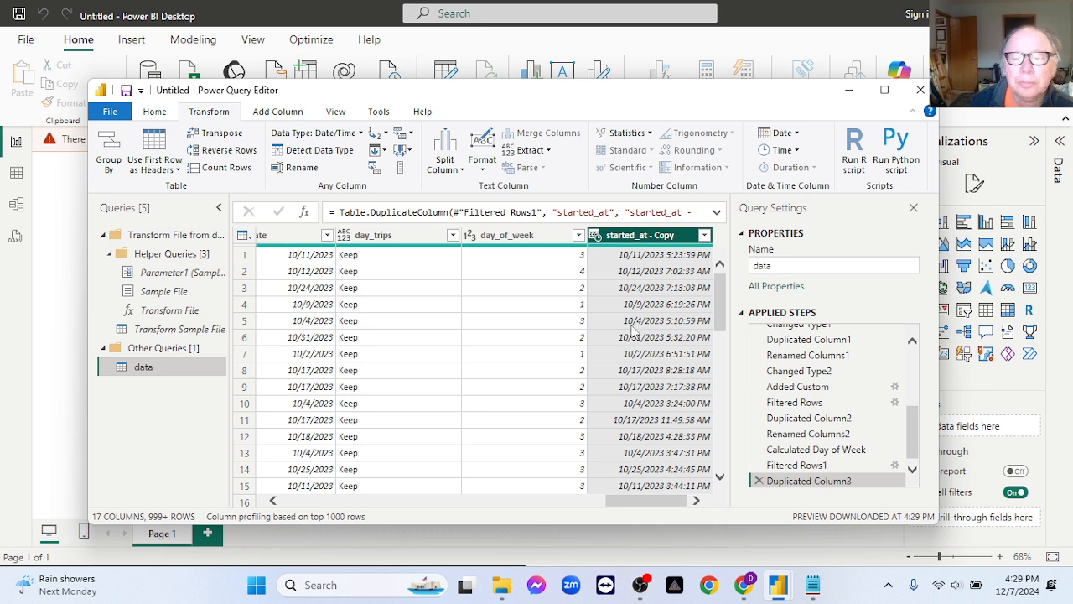
# Rename the duplicated started_at column as start_hour, leaving its values unfiltered.
pyautogui.click(705, 236)
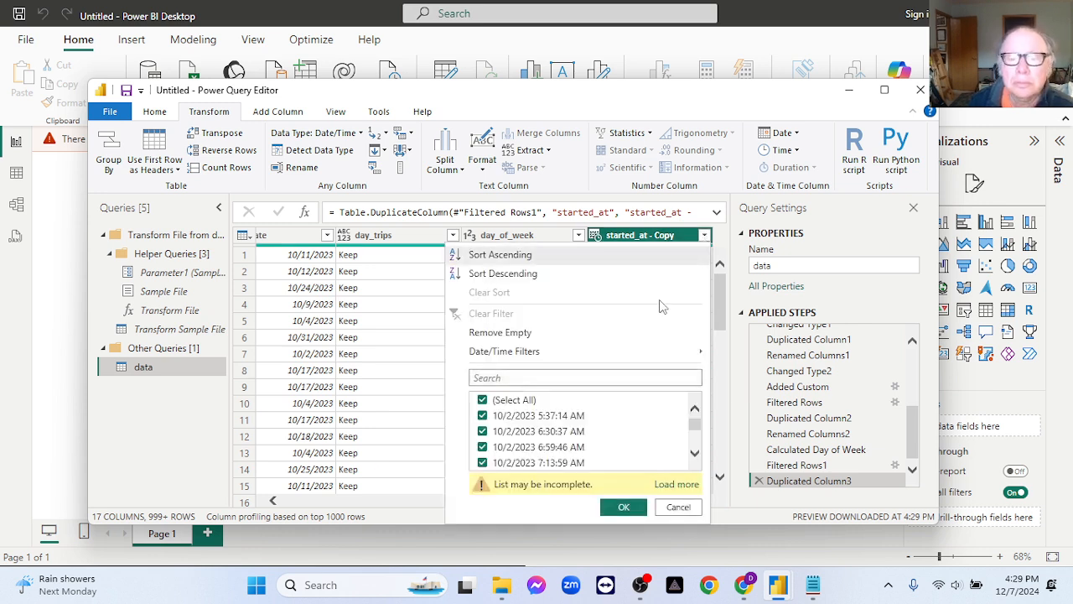
pyautogui.click(680, 508)
pyautogui.doubleClick(646, 237)
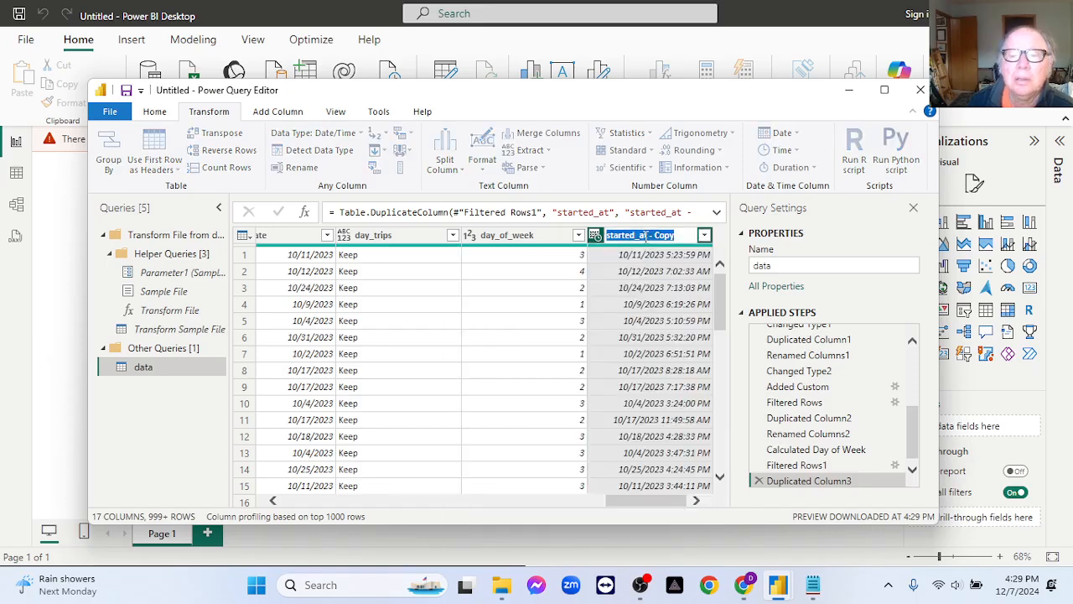
pyautogui.write('start_')
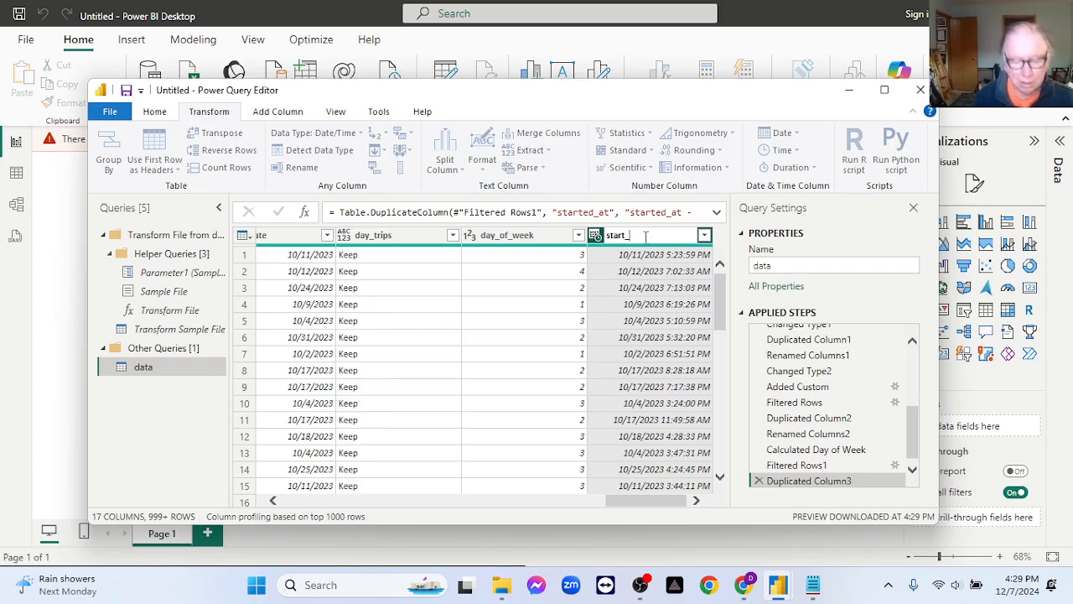
pyautogui.write('r')
pyautogui.press('Return')
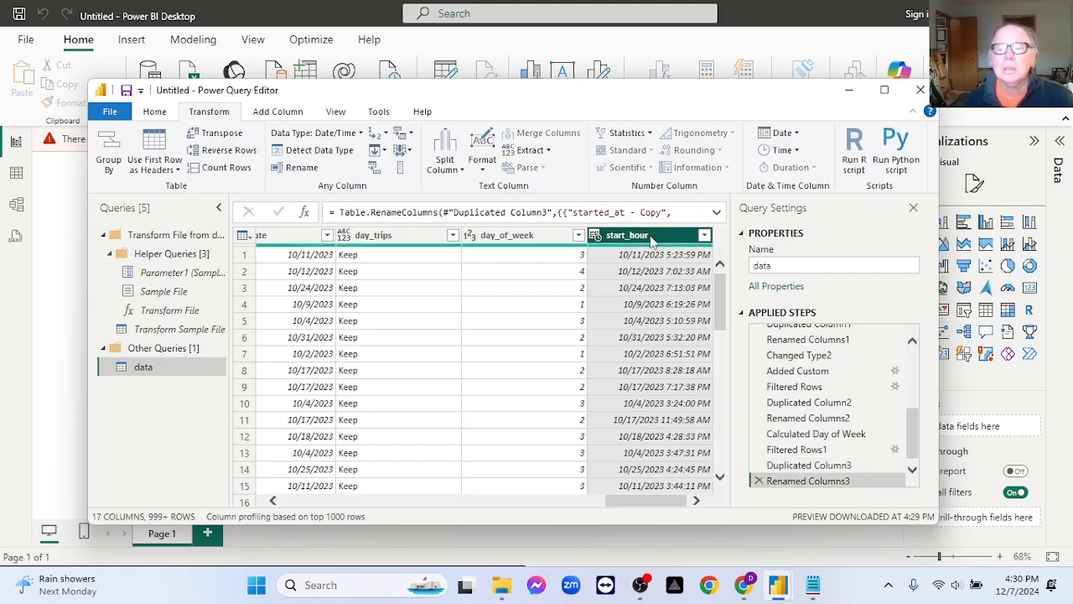
# Change the start_hour column's type to Time and transform its values into the hour number.
pyautogui.rightClick(652, 241)
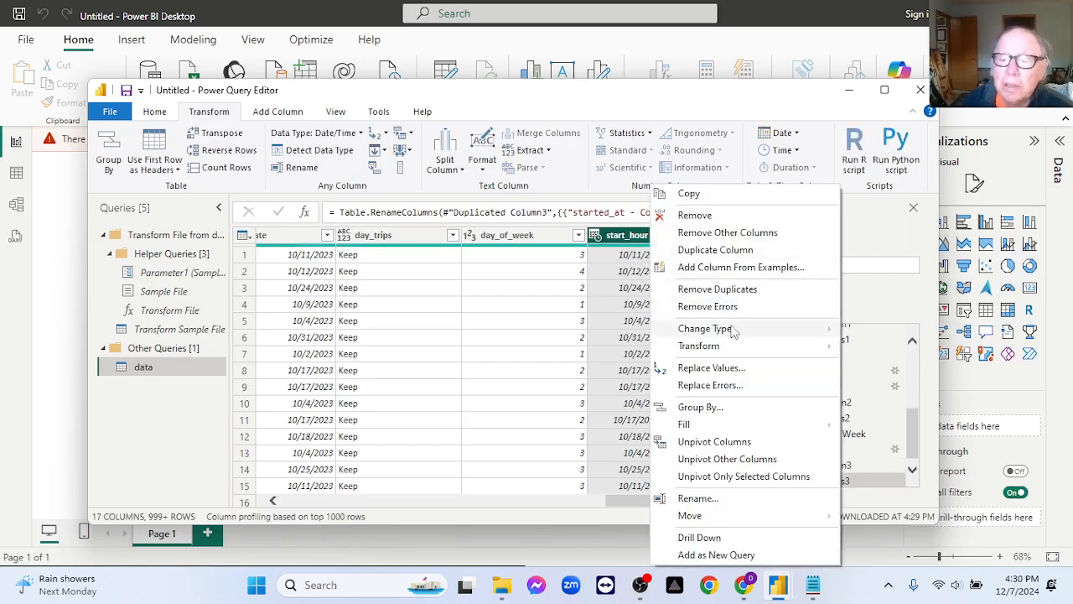
pyautogui.moveTo(736, 330)
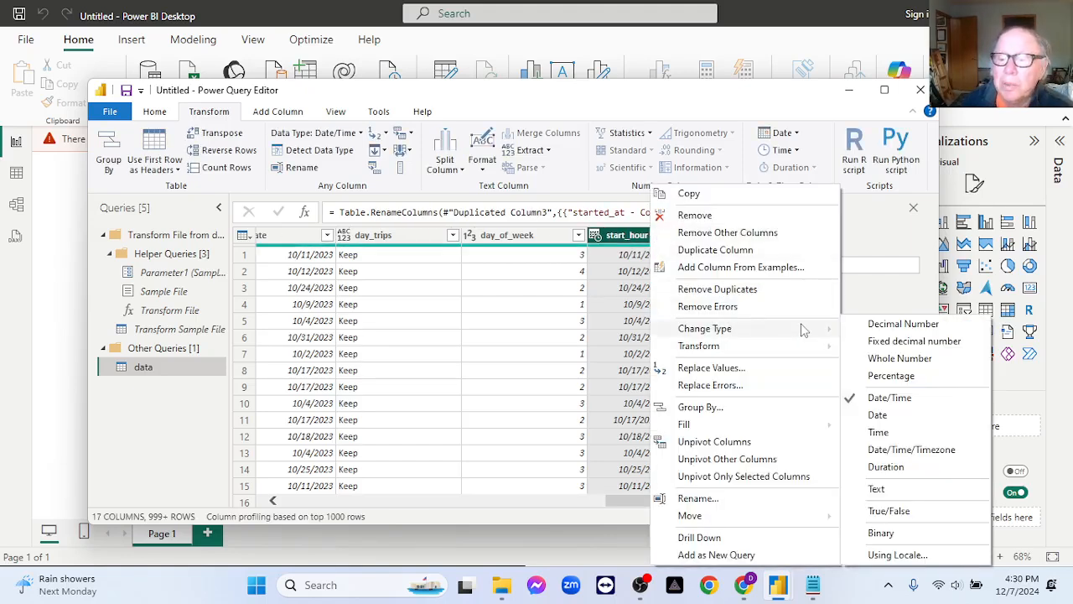
pyautogui.click(891, 432)
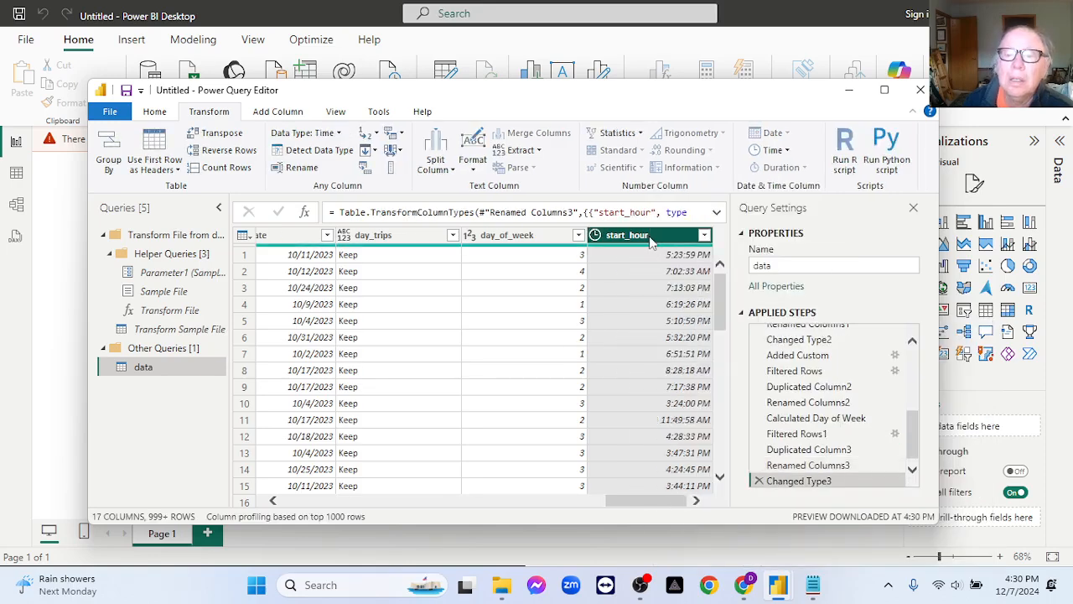
pyautogui.click(786, 151)
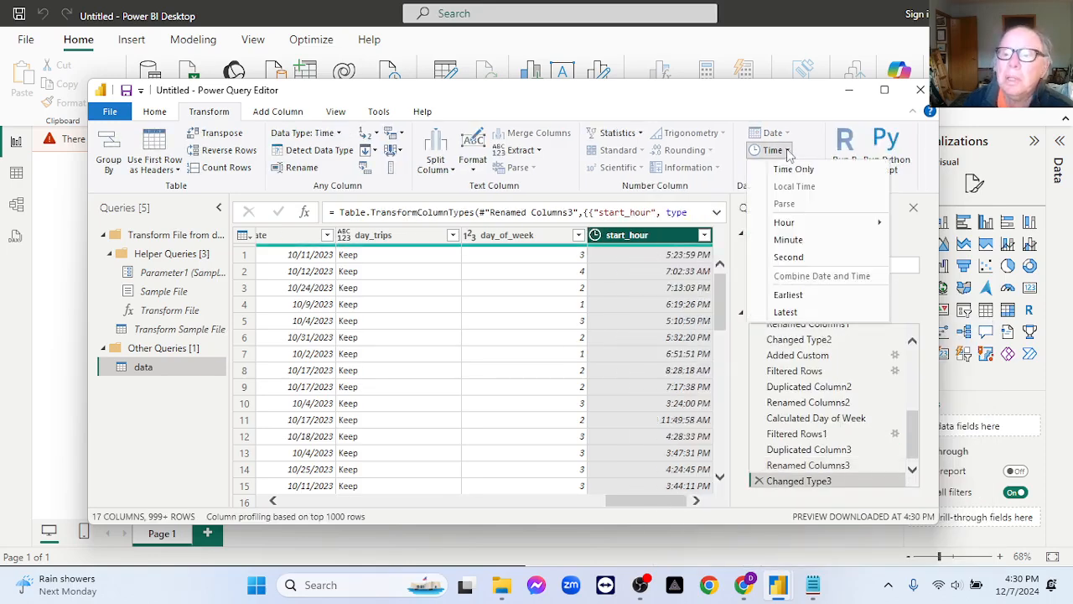
pyautogui.moveTo(809, 223)
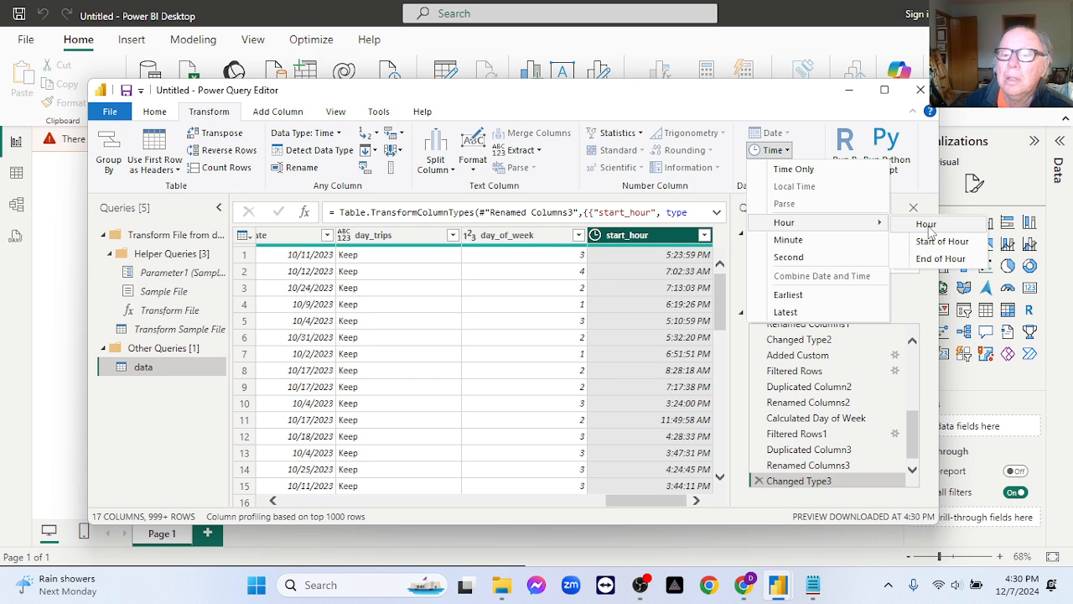
pyautogui.click(926, 224)
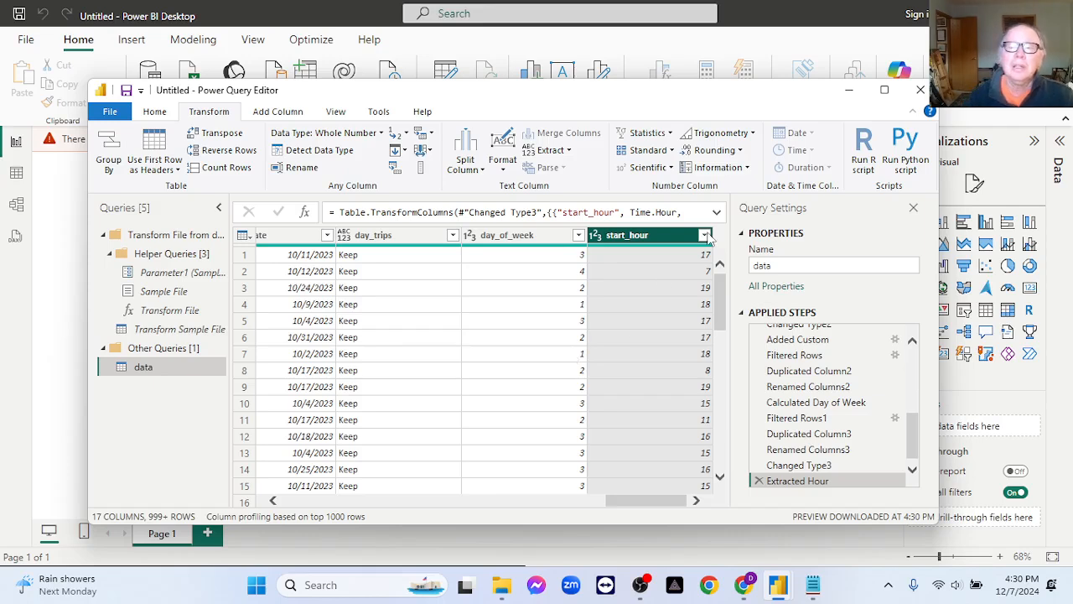
# Review the hour values in the start_hour column's filter list and deselect all of them.
pyautogui.click(705, 238)
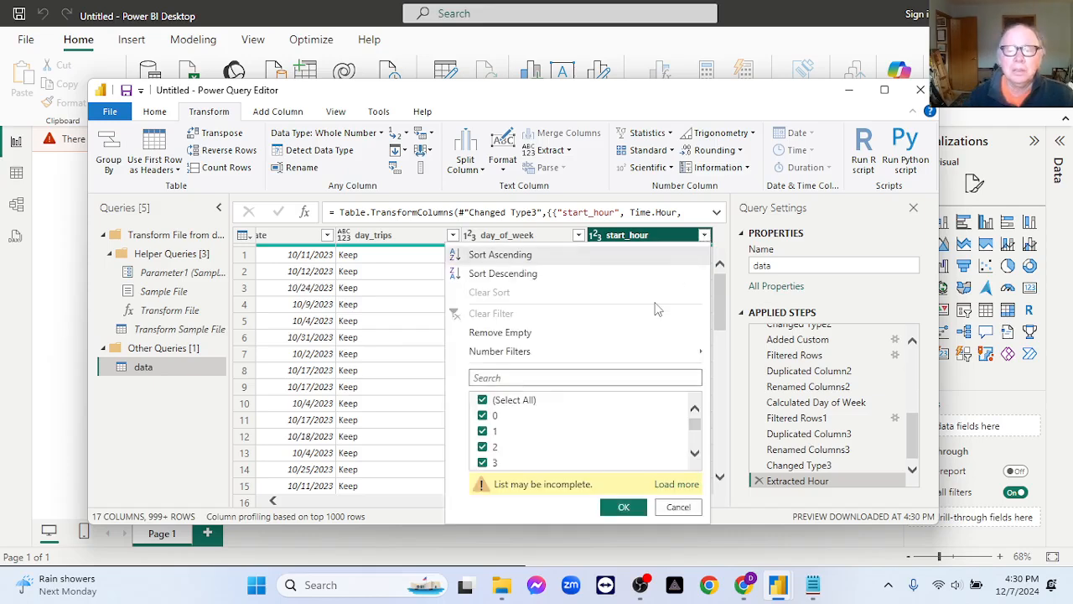
pyautogui.scroll(-1, 547, 454)
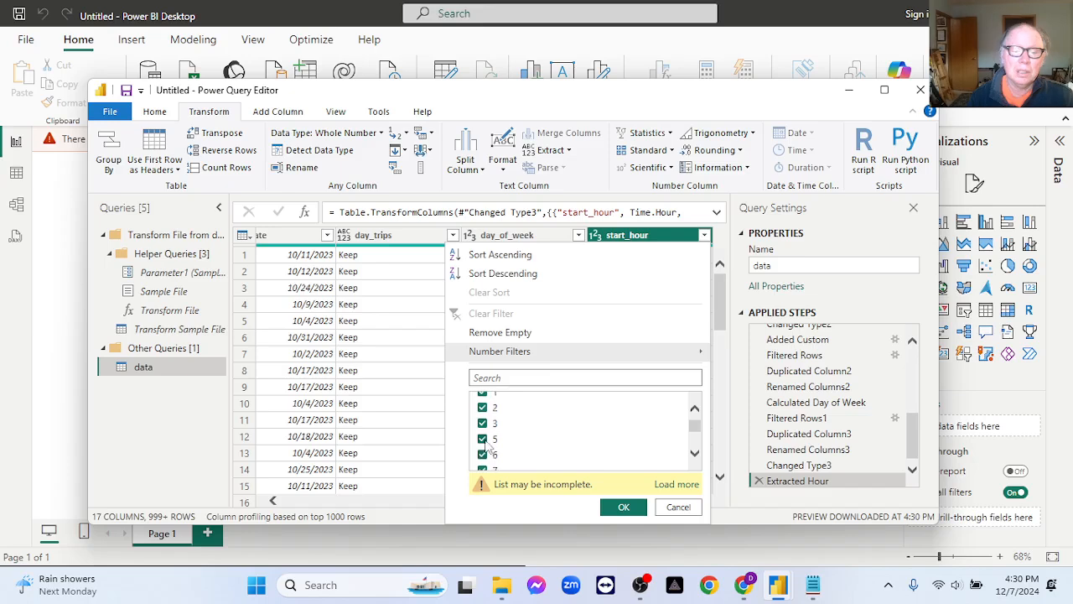
pyautogui.scroll(-3, 594, 422)
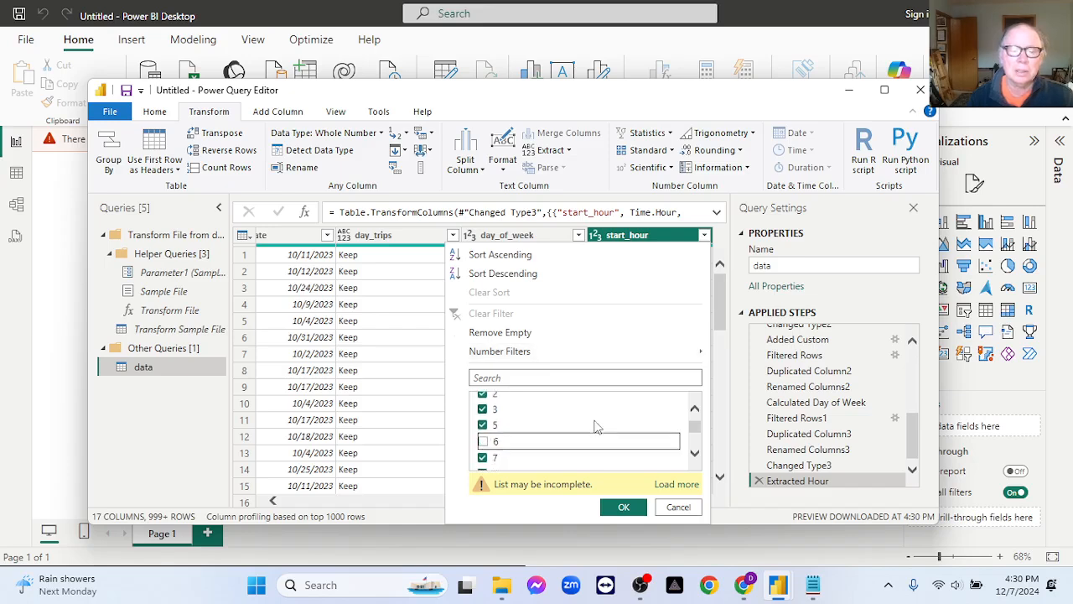
pyautogui.scroll(-4, 612, 440)
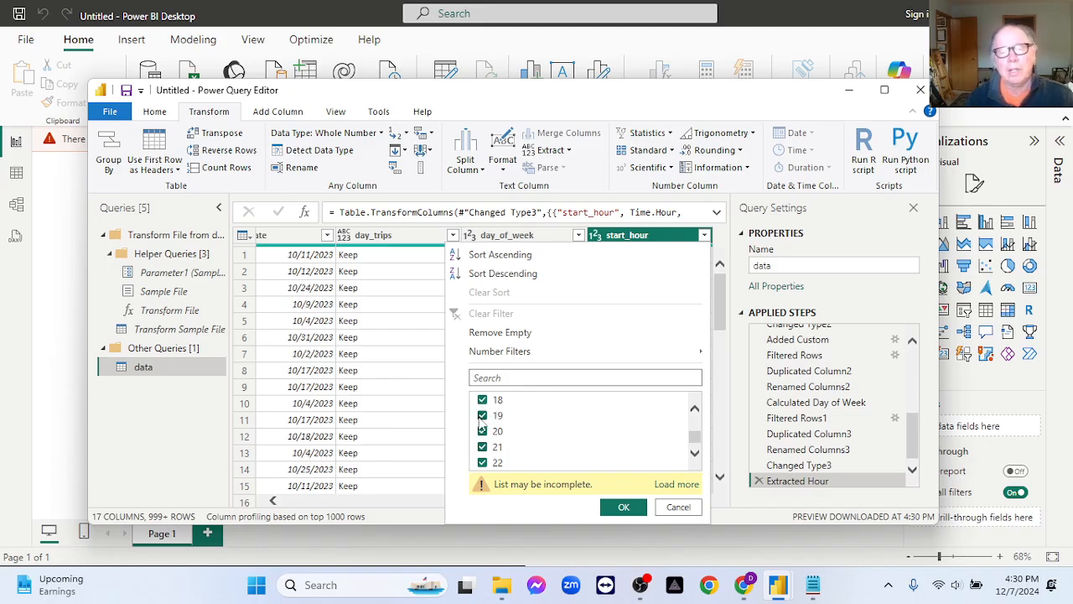
pyautogui.scroll(2, 571, 433)
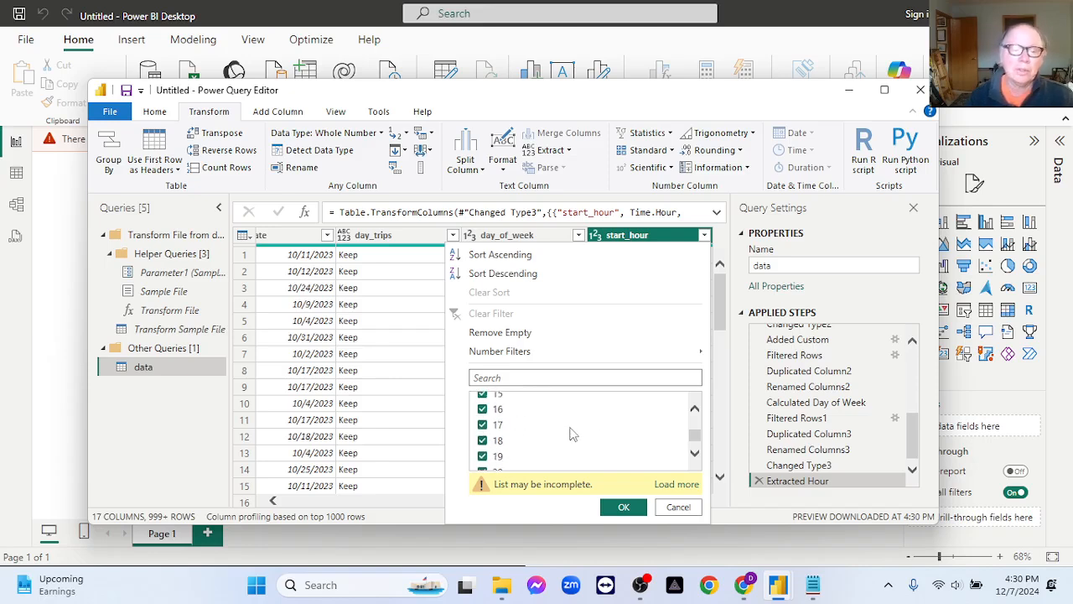
pyautogui.scroll(1, 570, 432)
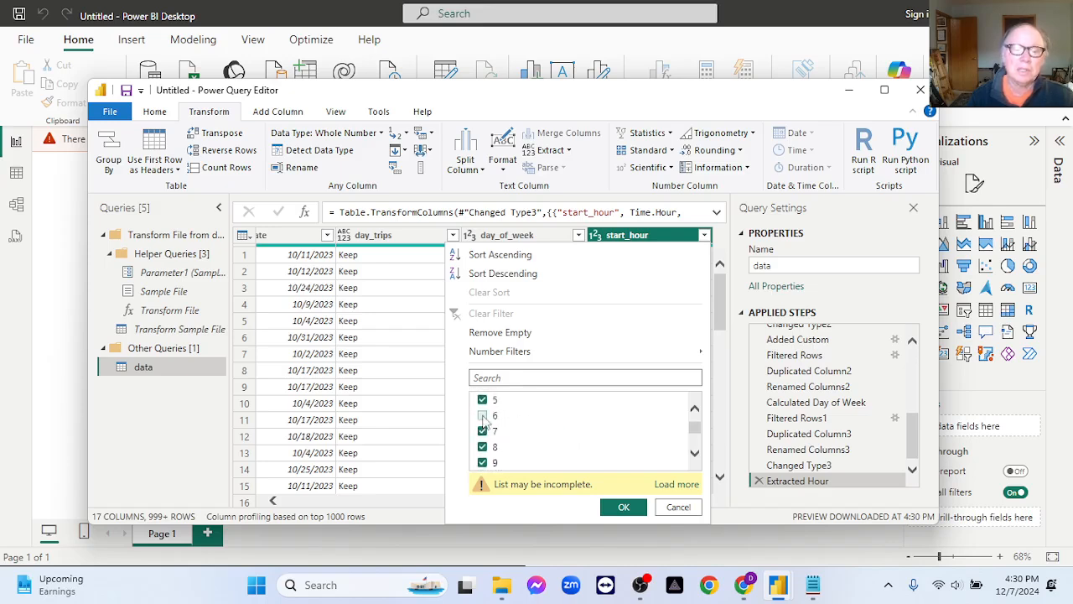
pyautogui.click(484, 416)
pyautogui.scroll(2, 612, 444)
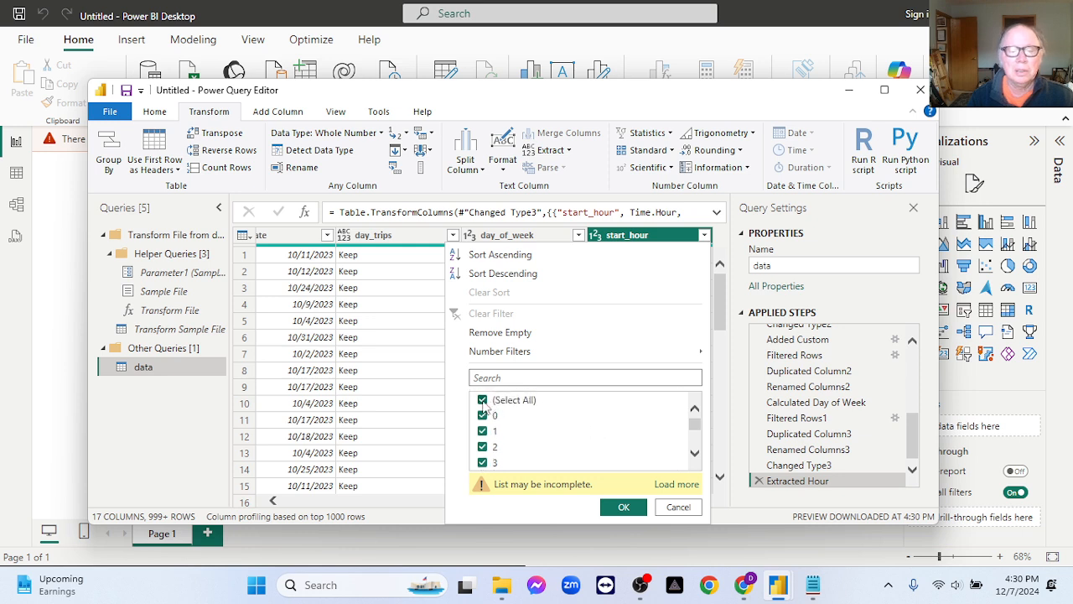
pyautogui.click(484, 400)
# Filter the start_hour column to keep only the hours 6 through 18.
pyautogui.scroll(-1, 558, 440)
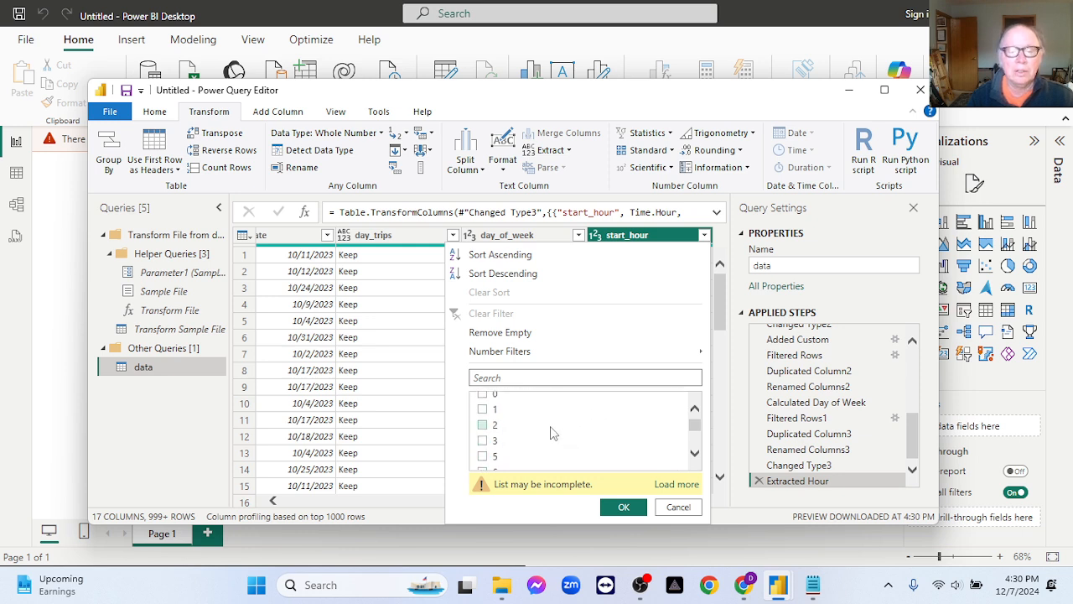
pyautogui.click(484, 456)
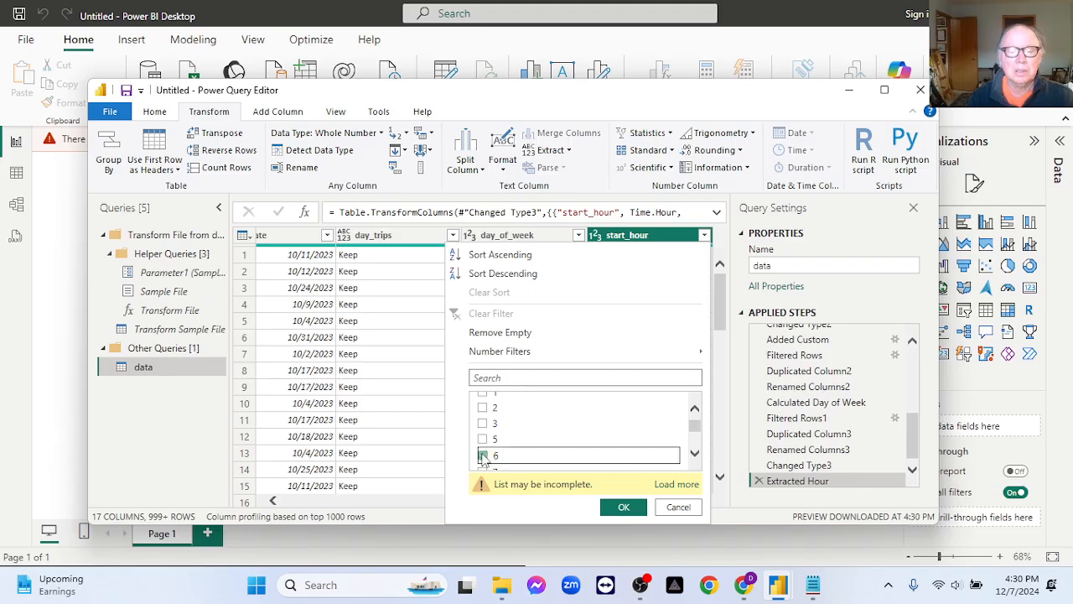
pyautogui.click(484, 457)
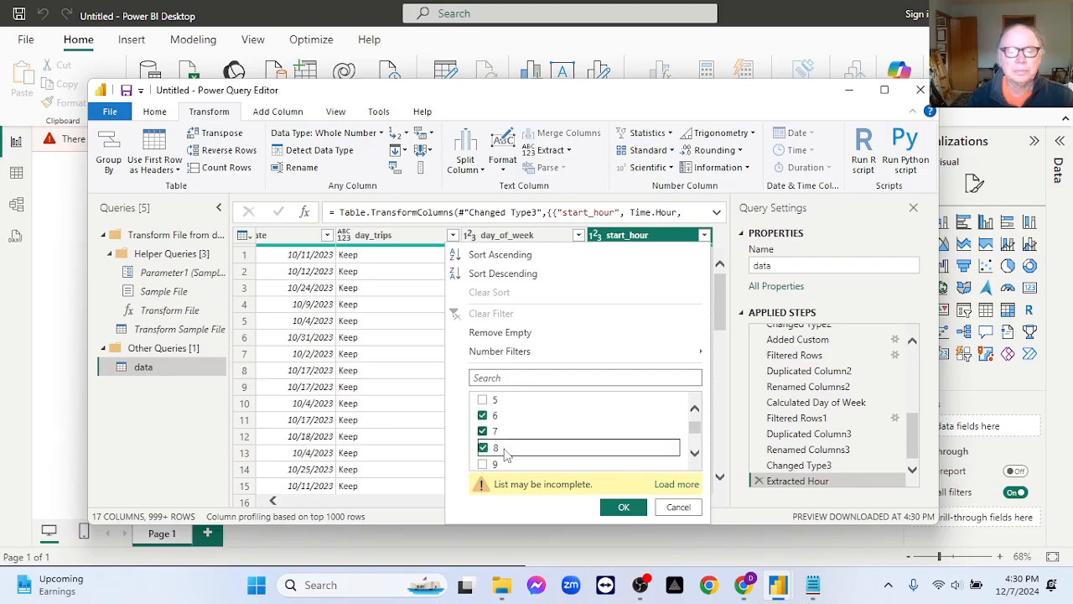
pyautogui.click(484, 464)
pyautogui.scroll(-1, 504, 455)
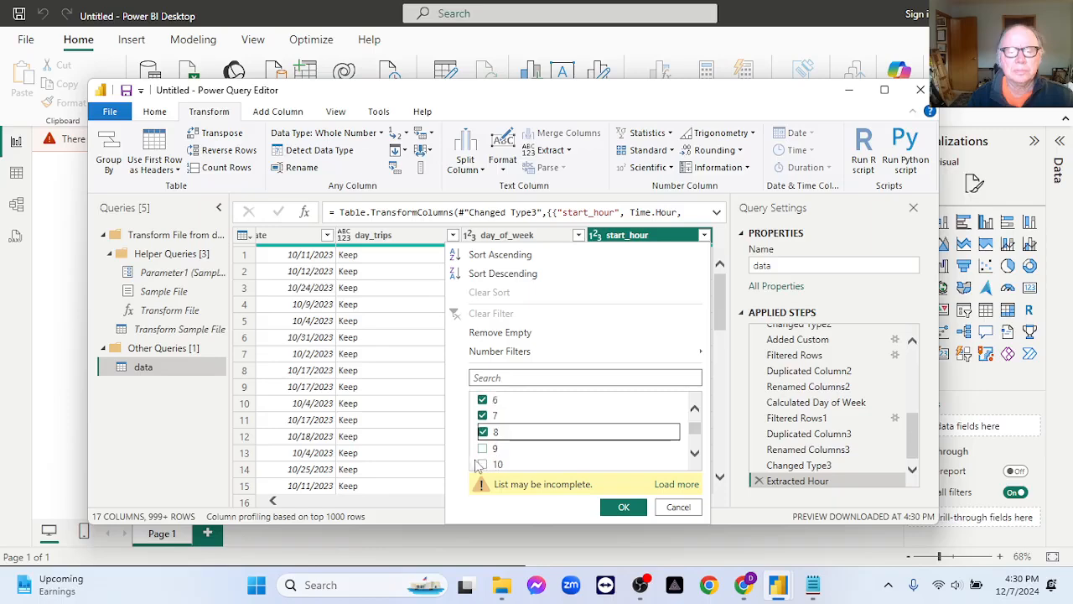
pyautogui.click(484, 450)
pyautogui.click(483, 466)
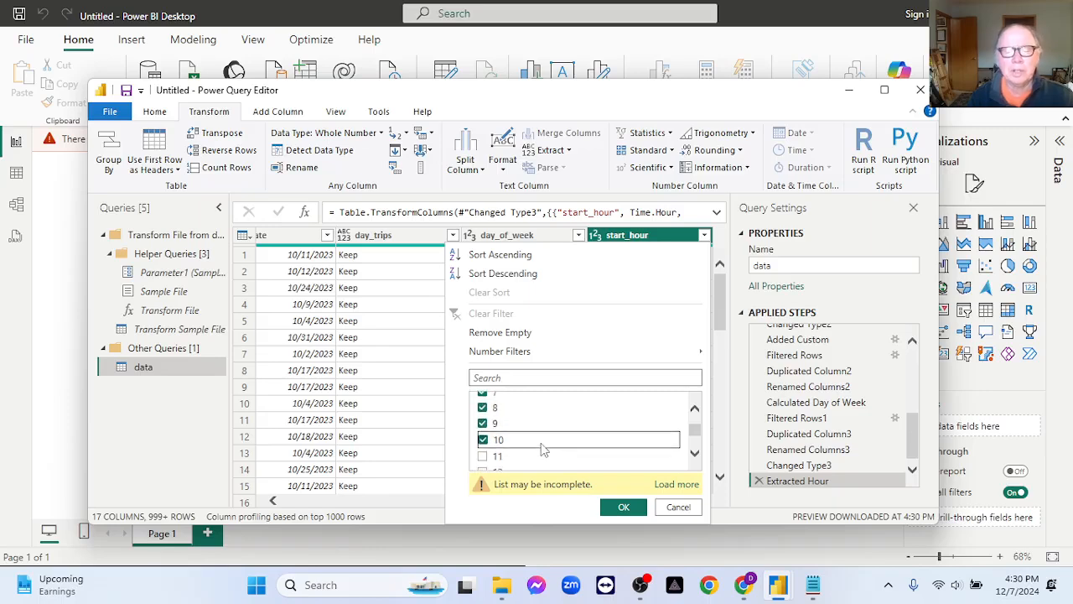
pyautogui.click(481, 458)
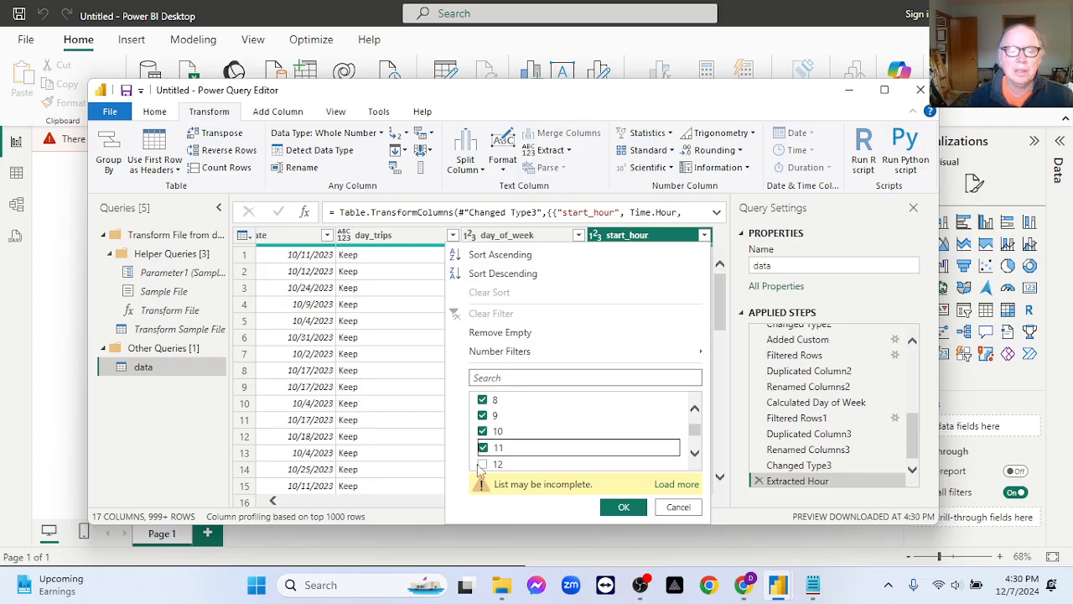
pyautogui.click(528, 462)
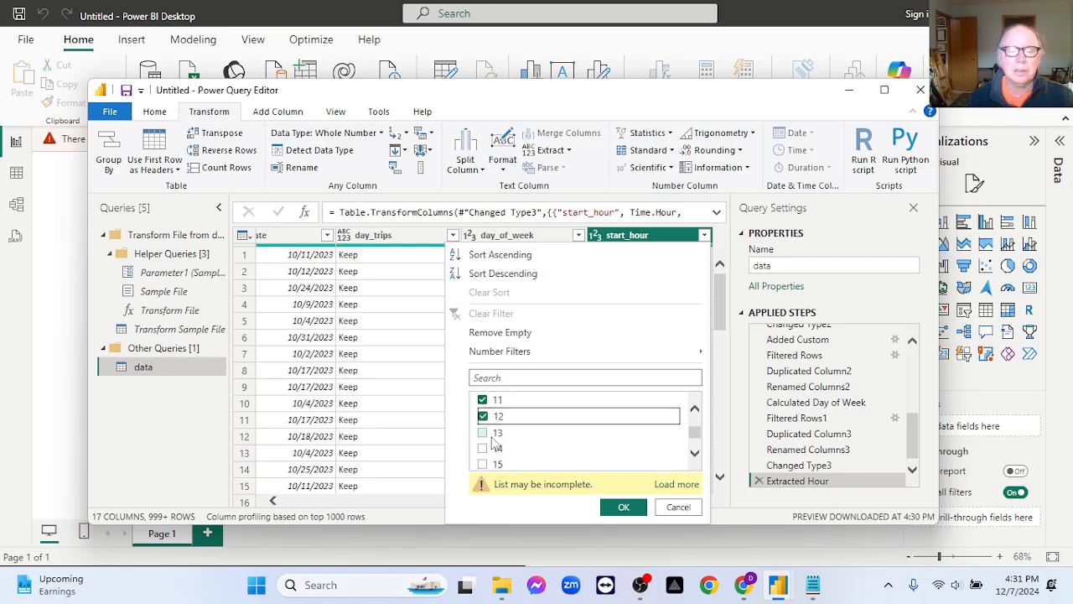
pyautogui.click(483, 435)
pyautogui.click(482, 449)
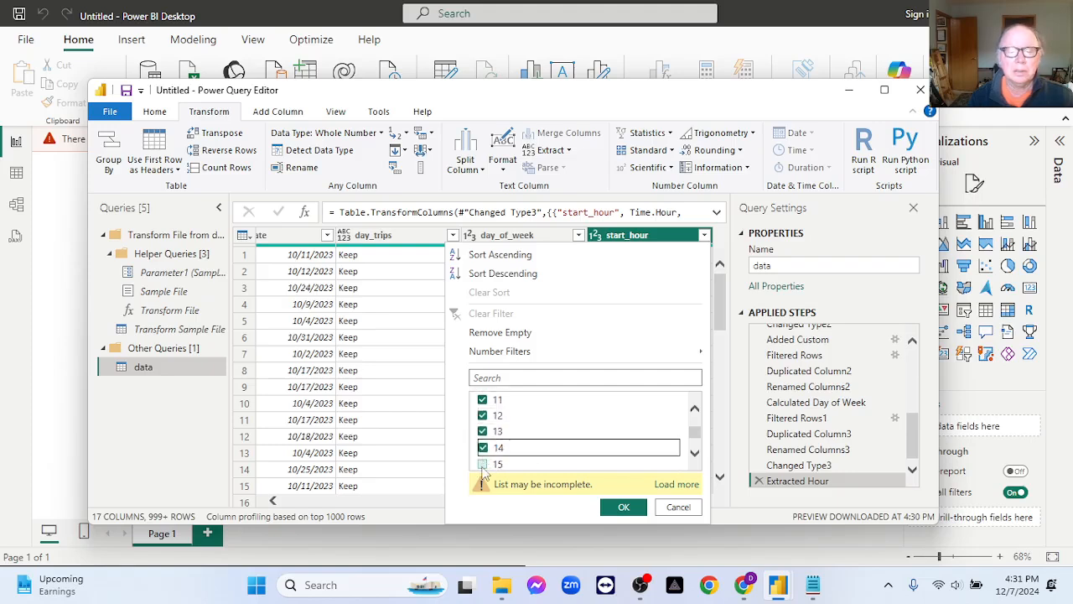
pyautogui.click(482, 464)
pyautogui.scroll(-2, 559, 449)
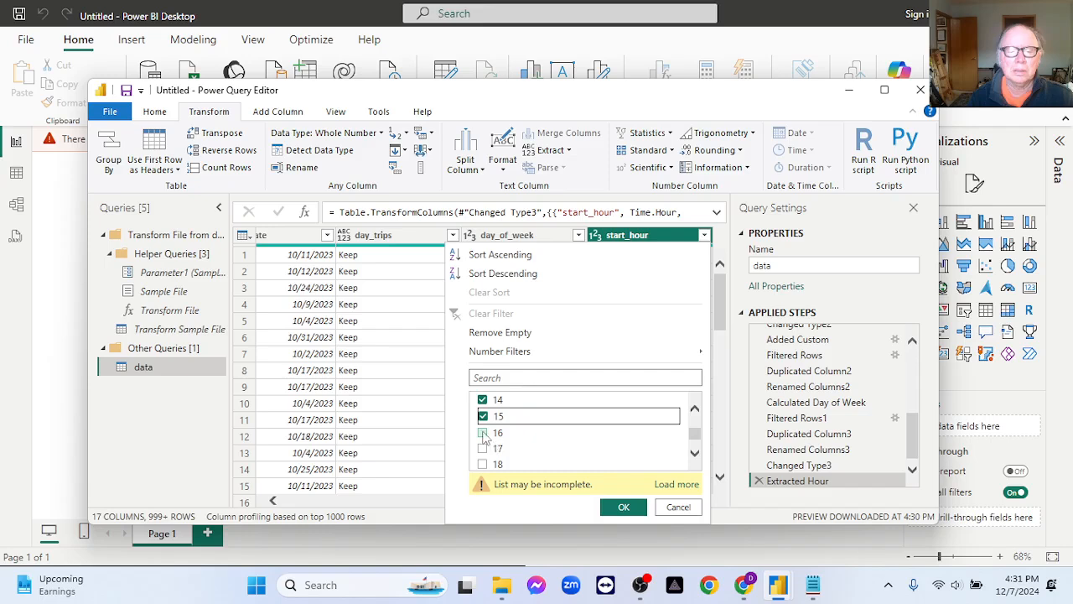
pyautogui.click(484, 432)
pyautogui.click(482, 449)
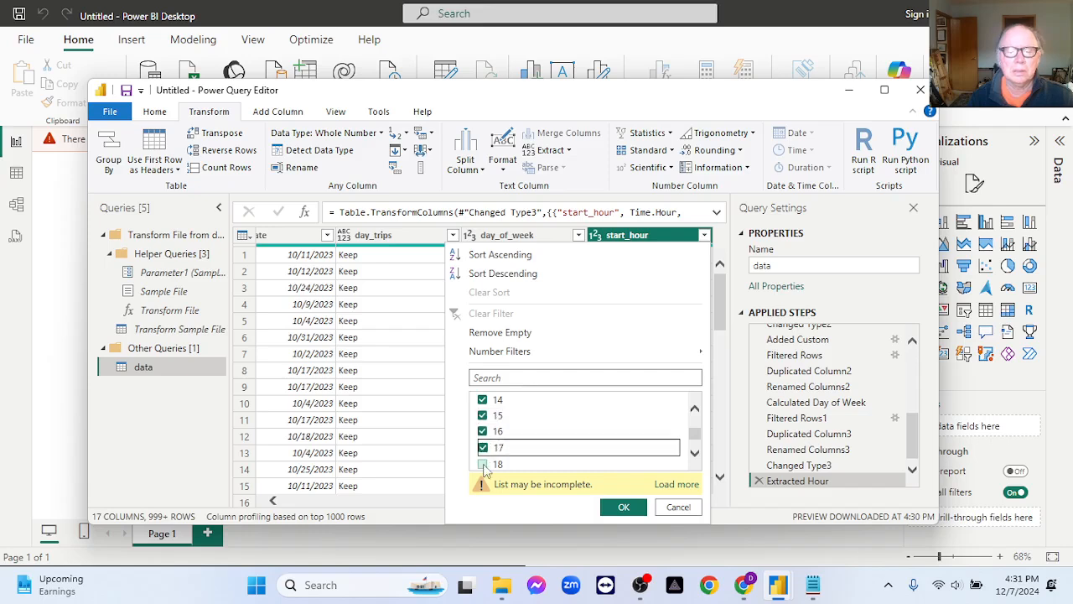
pyautogui.click(483, 464)
pyautogui.click(625, 508)
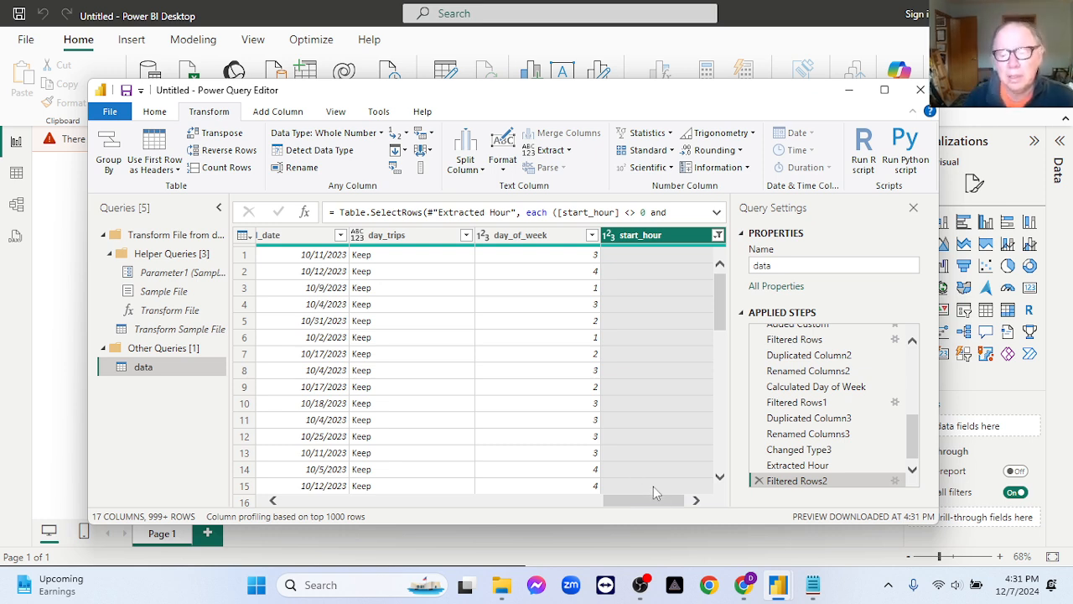
# Count the rows left in the data query after the start_hour filter.
pyautogui.click(696, 500)
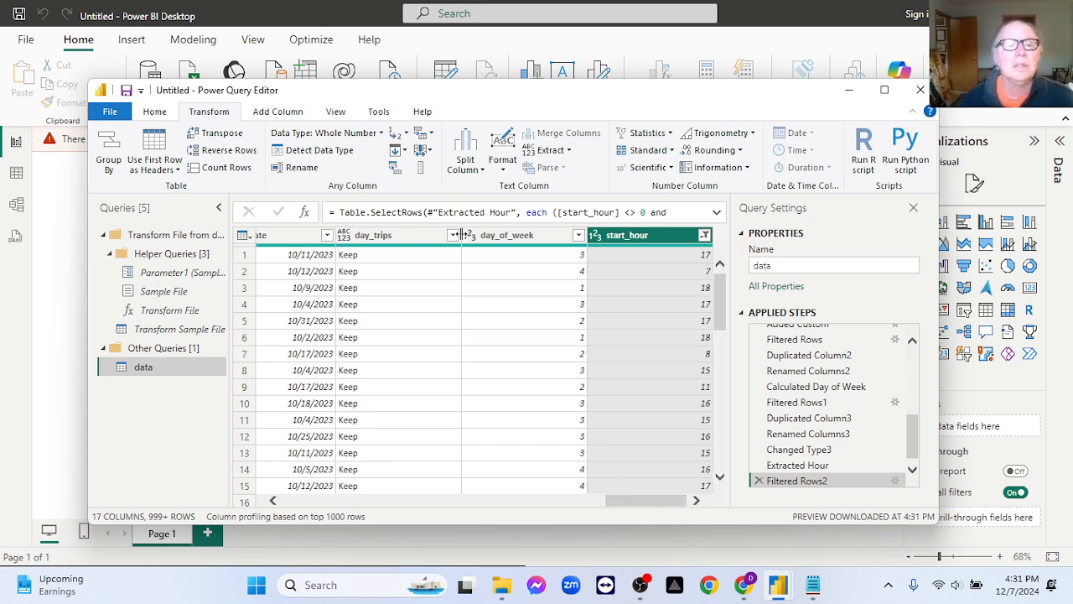
pyautogui.click(234, 171)
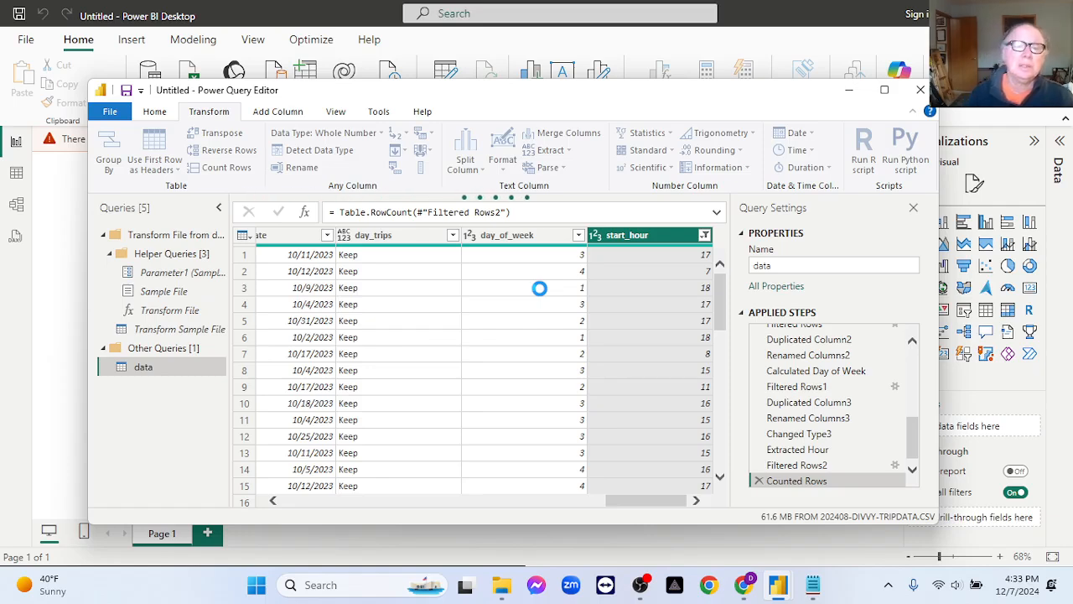
pyautogui.click(640, 585)
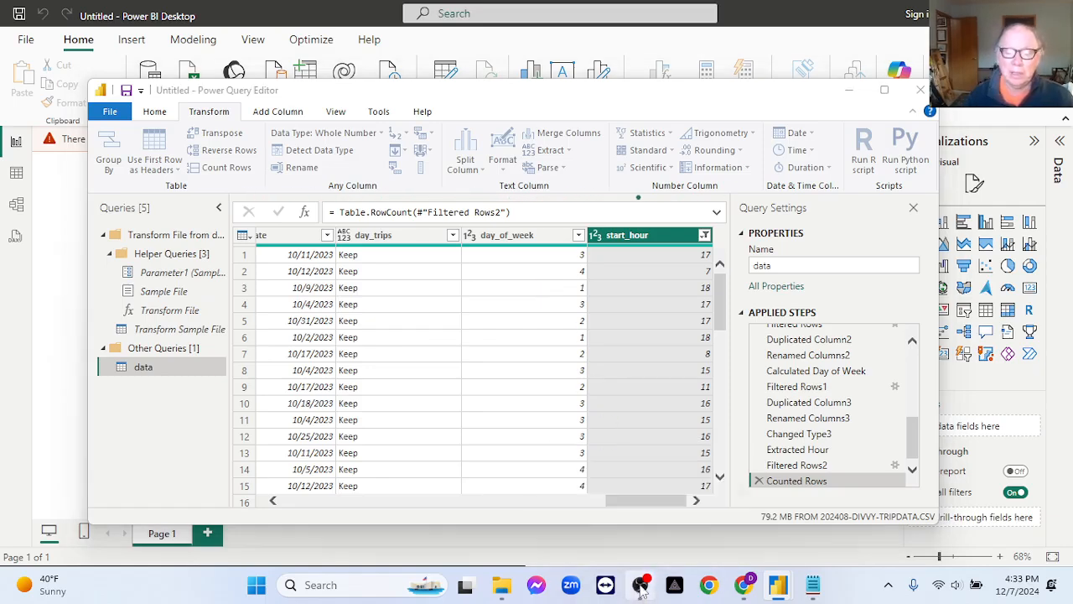
pyautogui.click(642, 590)
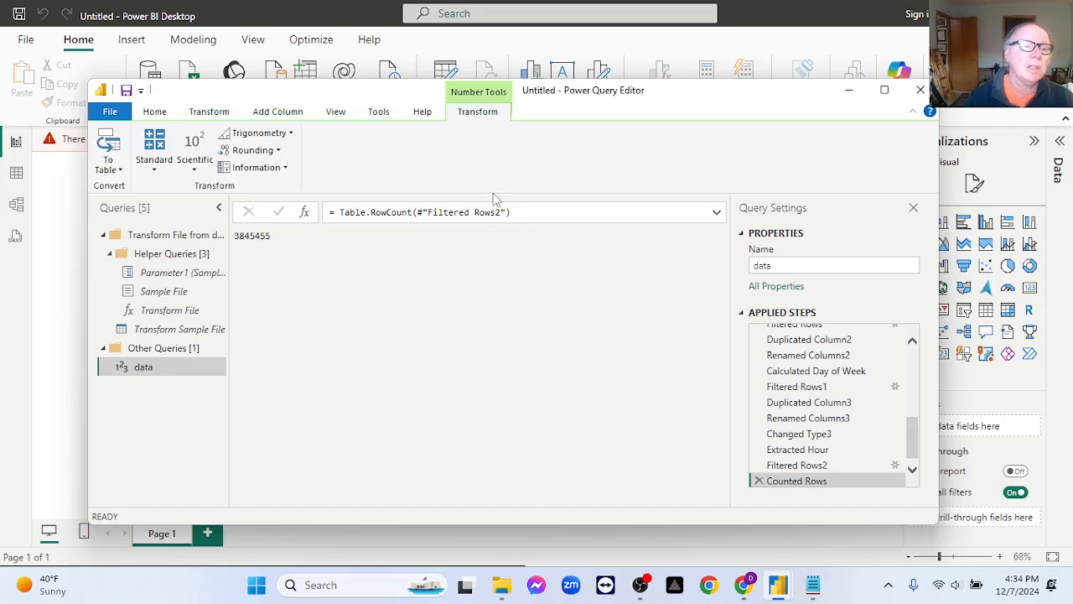
# Copy the row count into the Notepad notes as the line "clean: 3,845,455" with thousands separators, and close Notepad.
pyautogui.doubleClick(263, 236)
pyautogui.hotkey('ctrl', 'c')
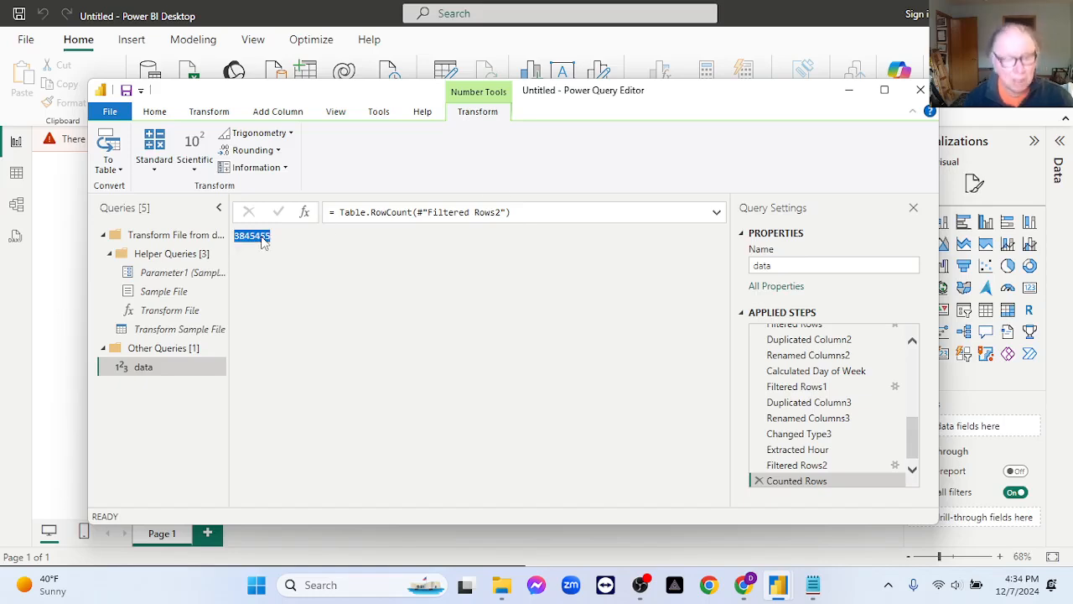
pyautogui.click(811, 584)
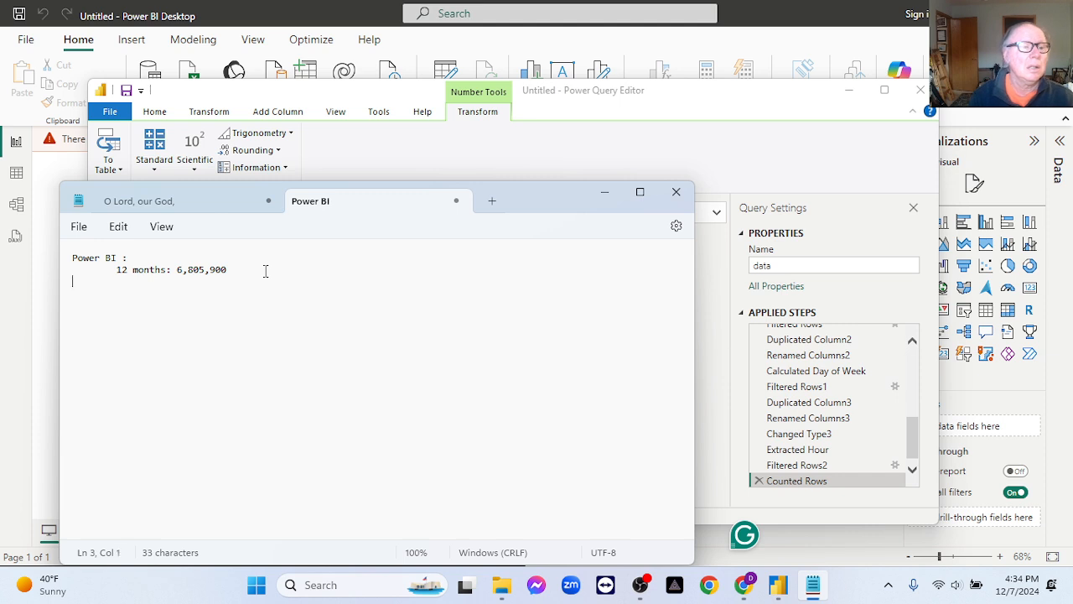
pyautogui.press('Tab')
pyautogui.write('clean')
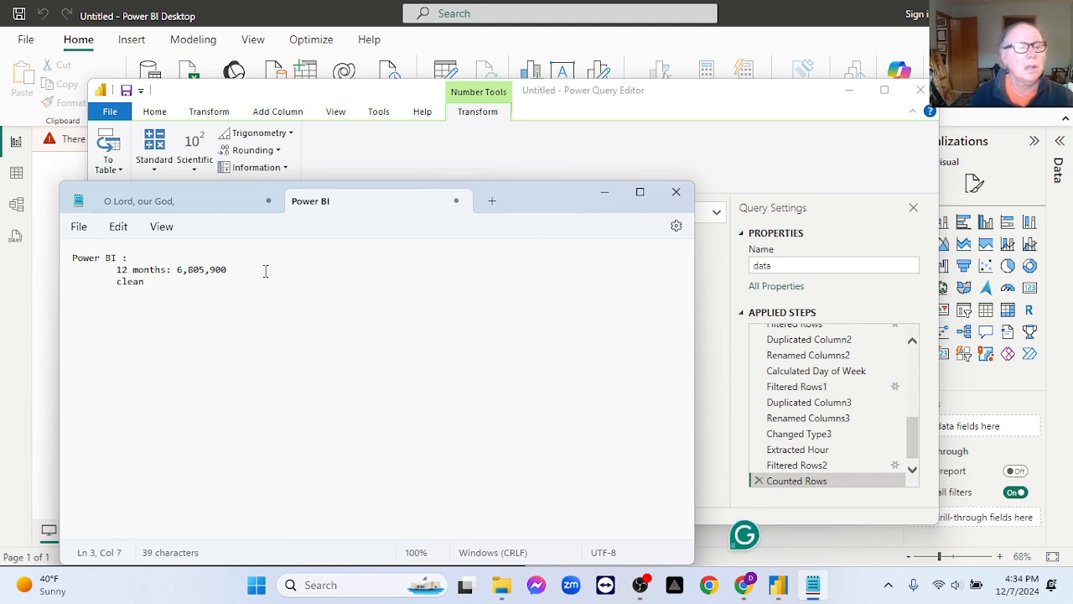
pyautogui.write(':')
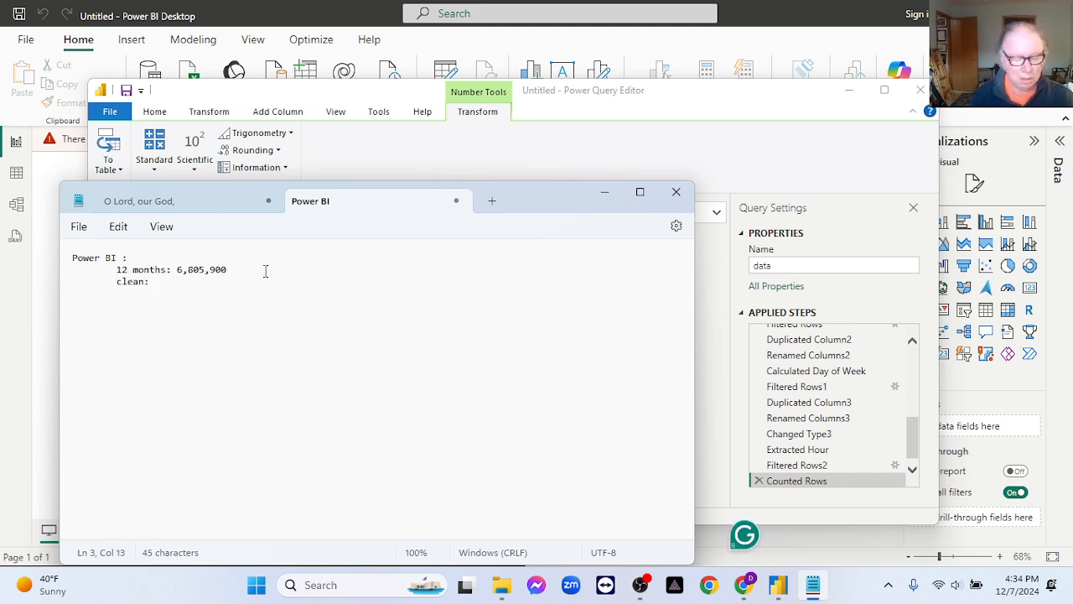
pyautogui.hotkey('ctrl', 'v')
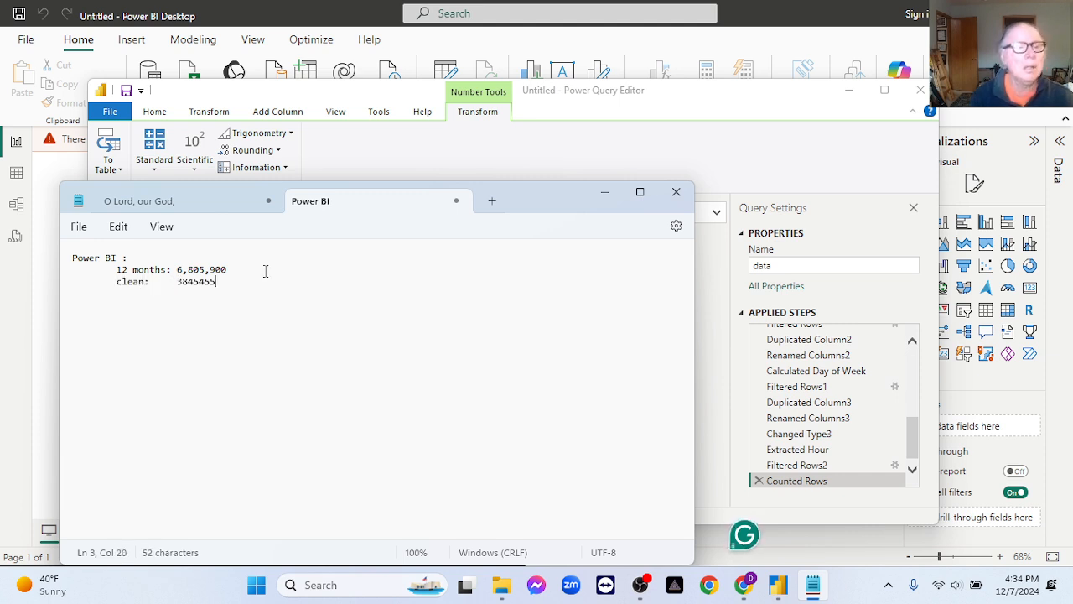
pyautogui.click(198, 284)
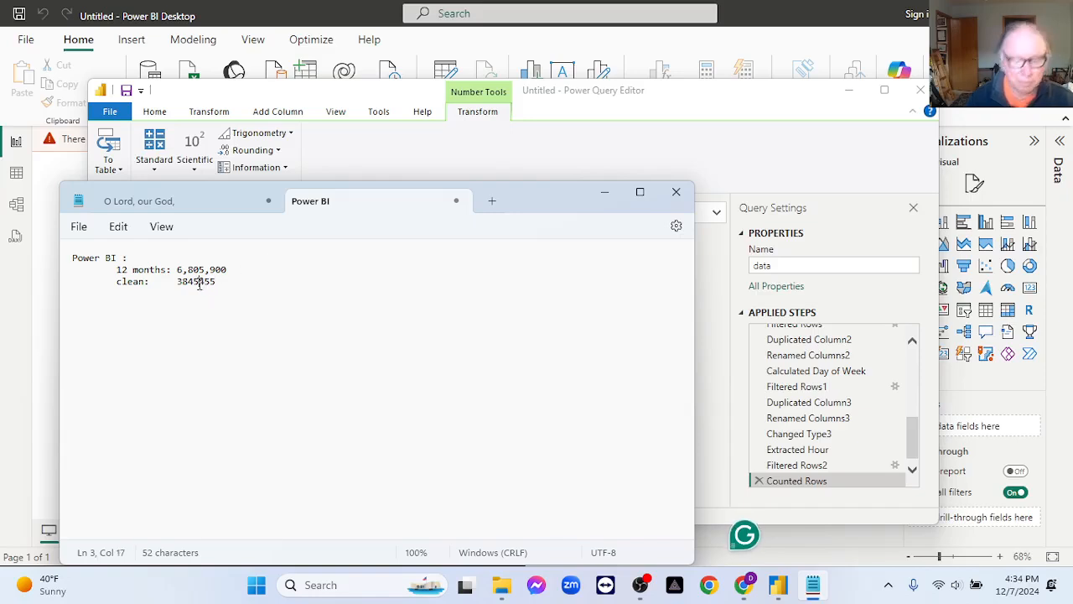
pyautogui.write(',')
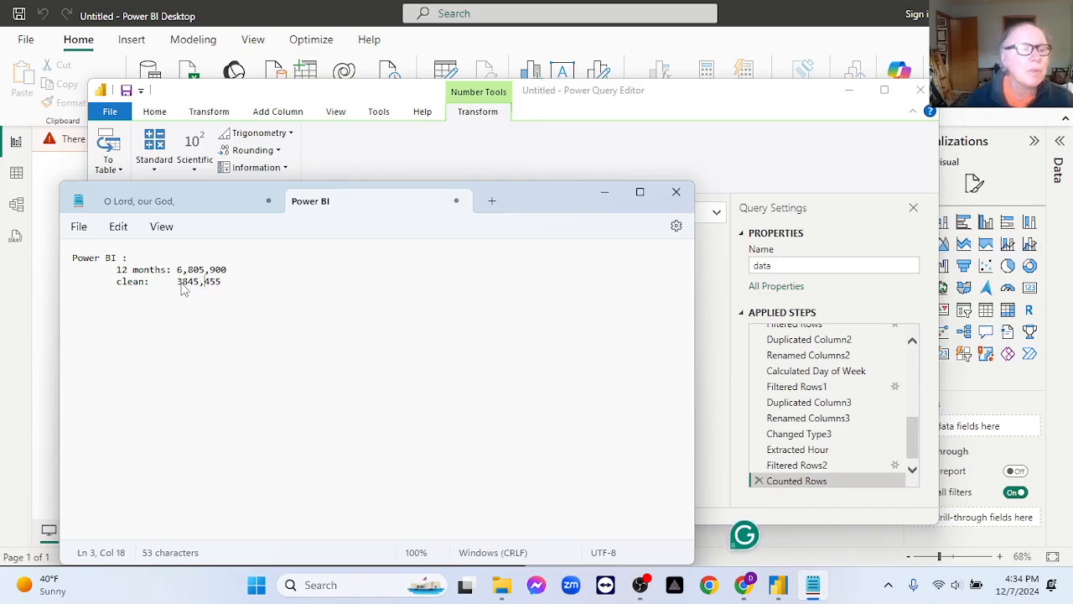
pyautogui.click(182, 283)
pyautogui.write(',')
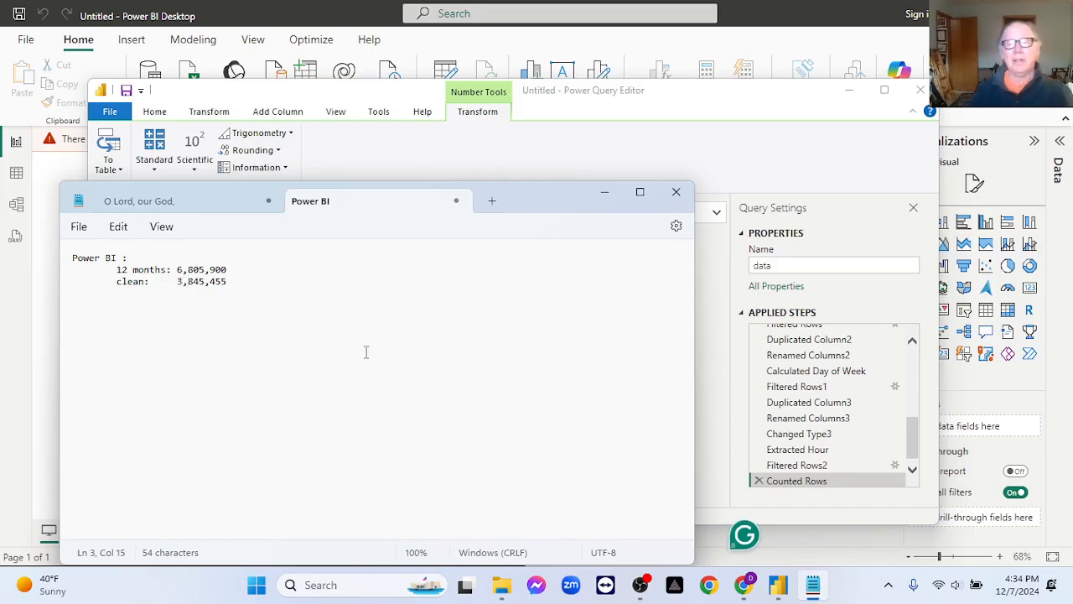
pyautogui.click(676, 191)
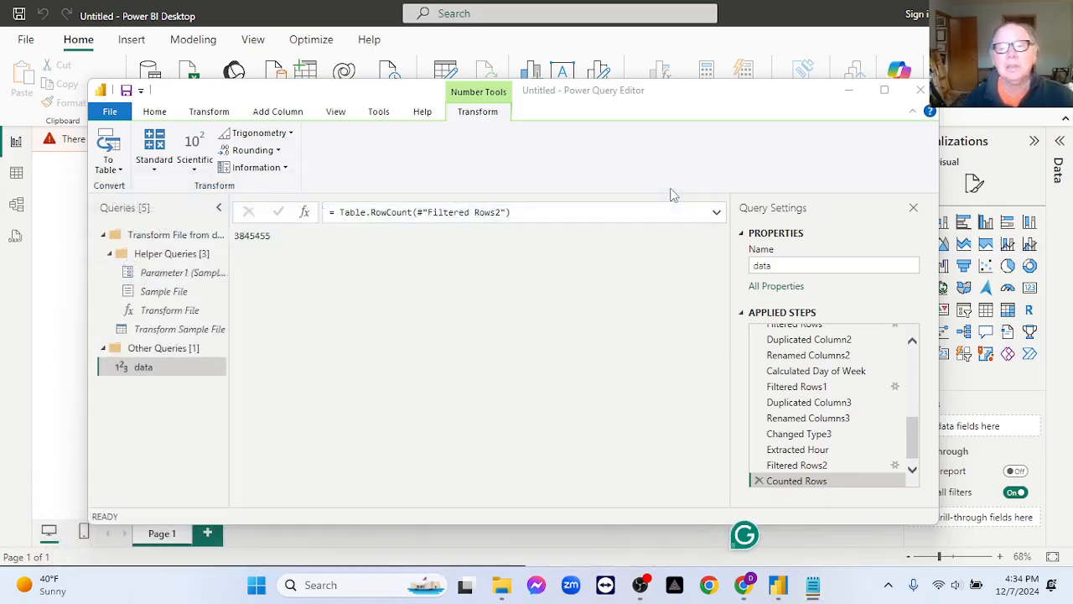
# Delete the Counted Rows step from the data query's applied steps.
pyautogui.click(759, 480)
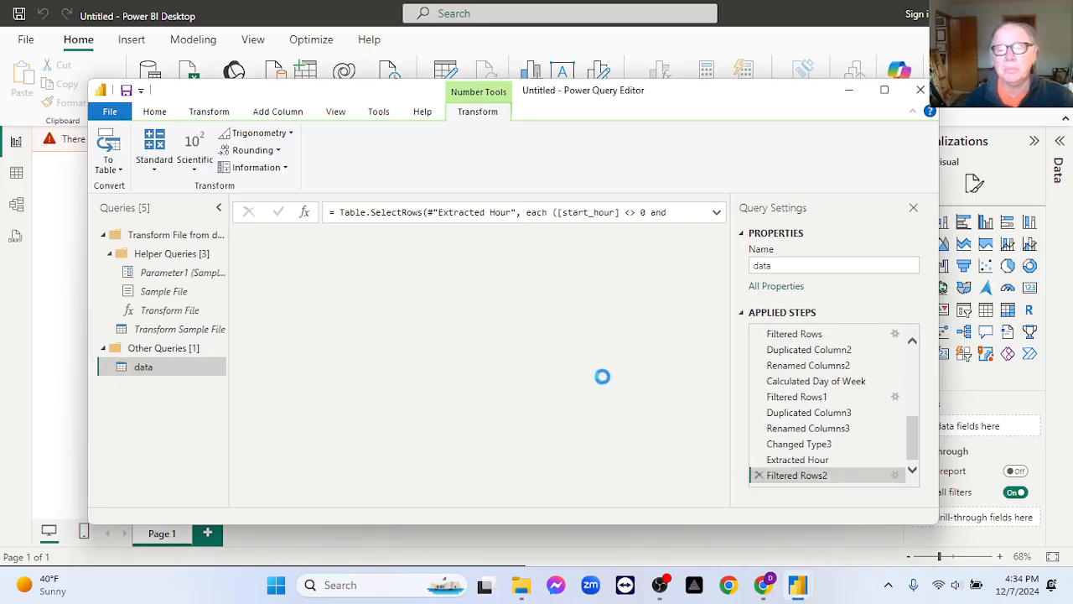
pyautogui.moveTo(361, 500); pyautogui.dragTo(705, 502)
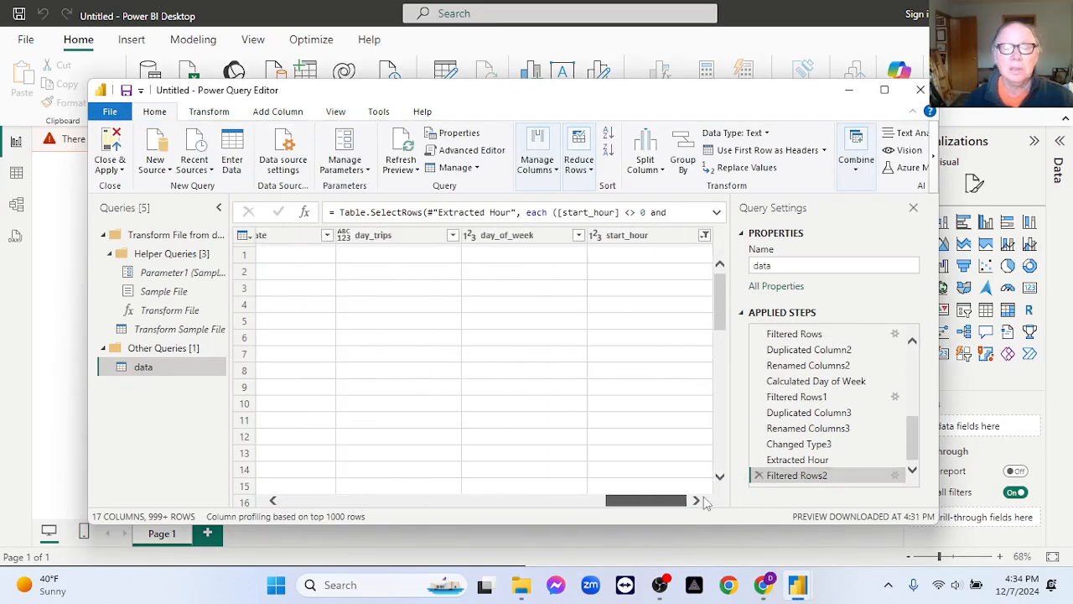
# Try duplicating the day_of_week column, and remove the duplication step from the query.
pyautogui.rightClick(520, 239)
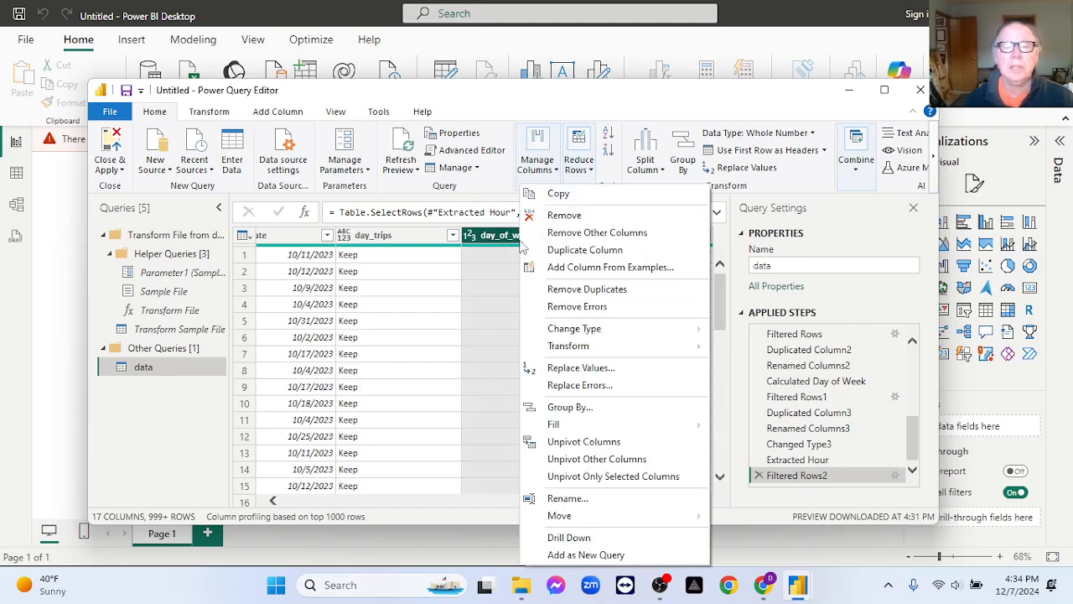
pyautogui.click(559, 251)
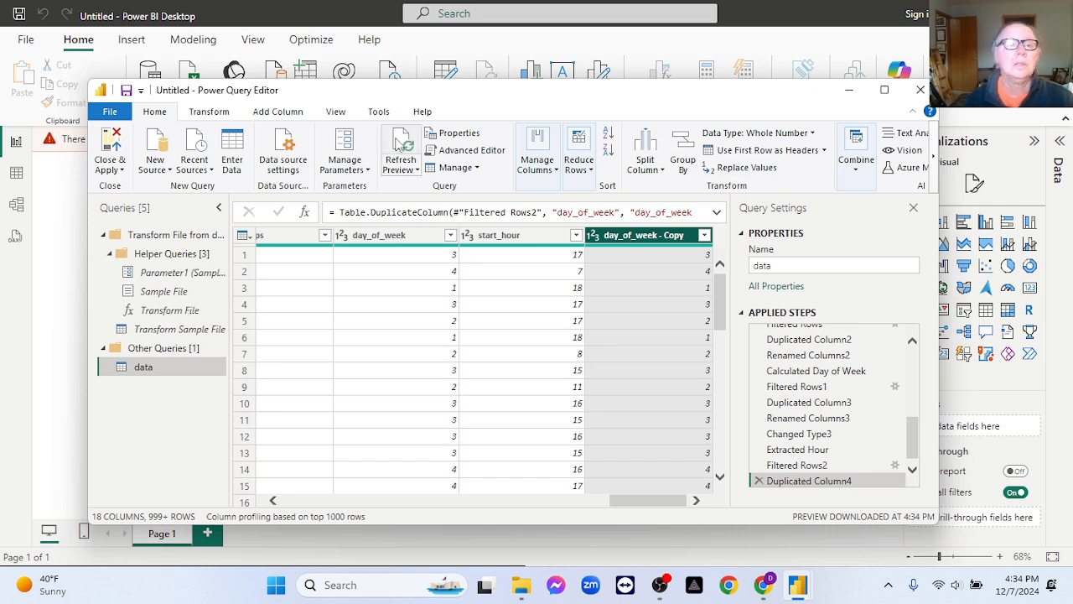
pyautogui.click(216, 111)
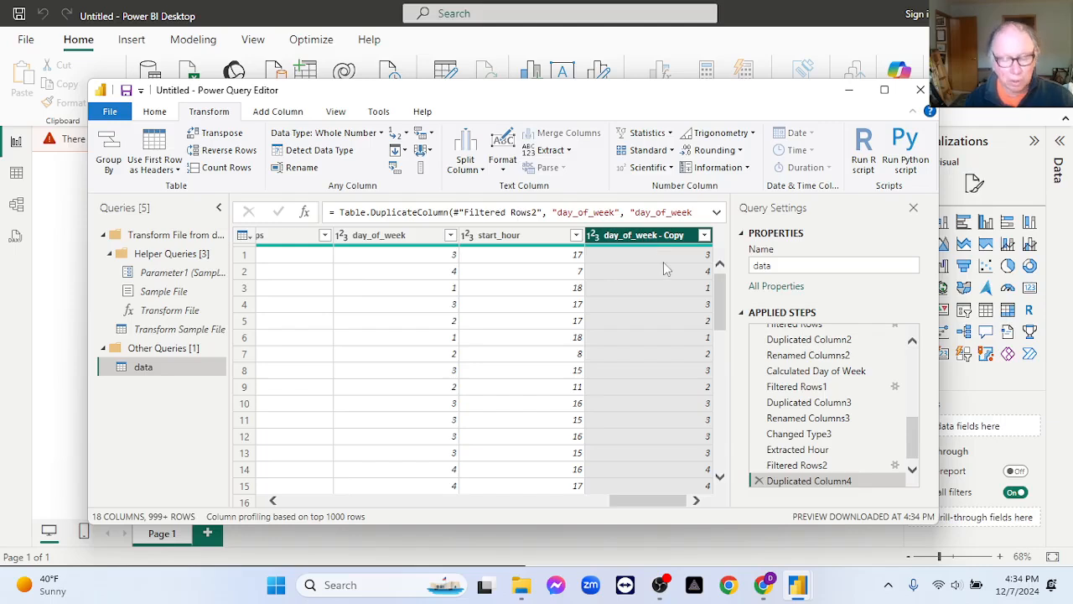
pyautogui.click(759, 481)
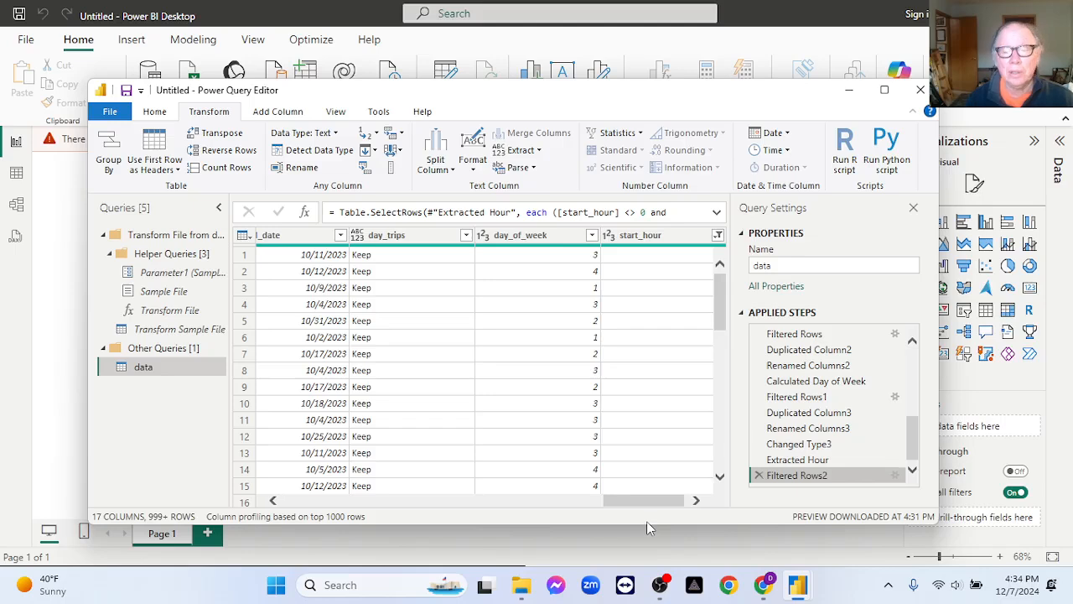
# Duplicate the start_date column and rename the copy day_name.
pyautogui.moveTo(644, 510); pyautogui.dragTo(594, 510)
pyautogui.click(424, 243)
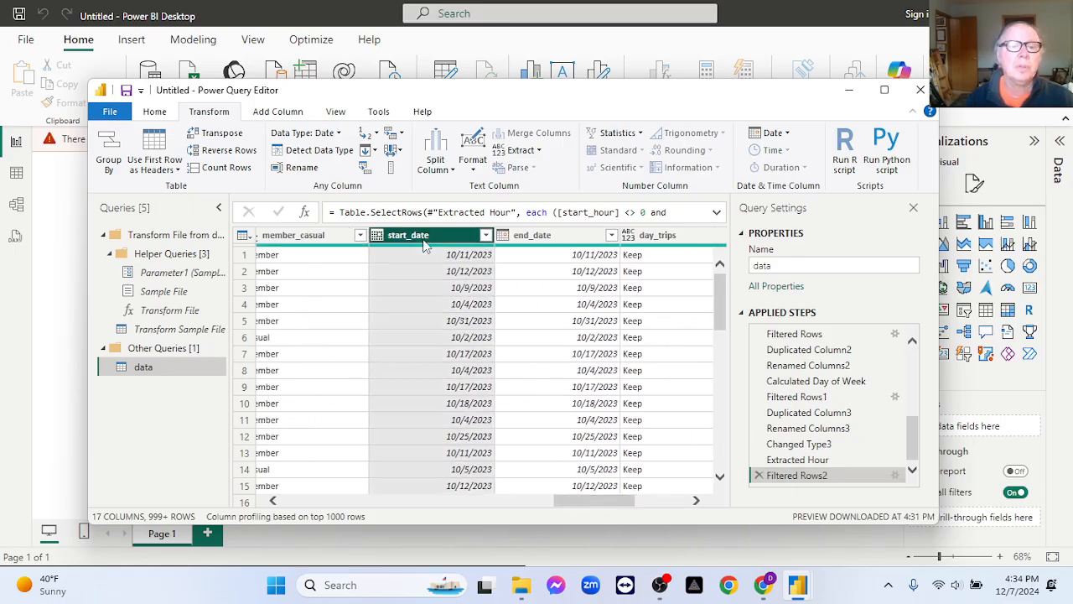
pyautogui.rightClick(424, 243)
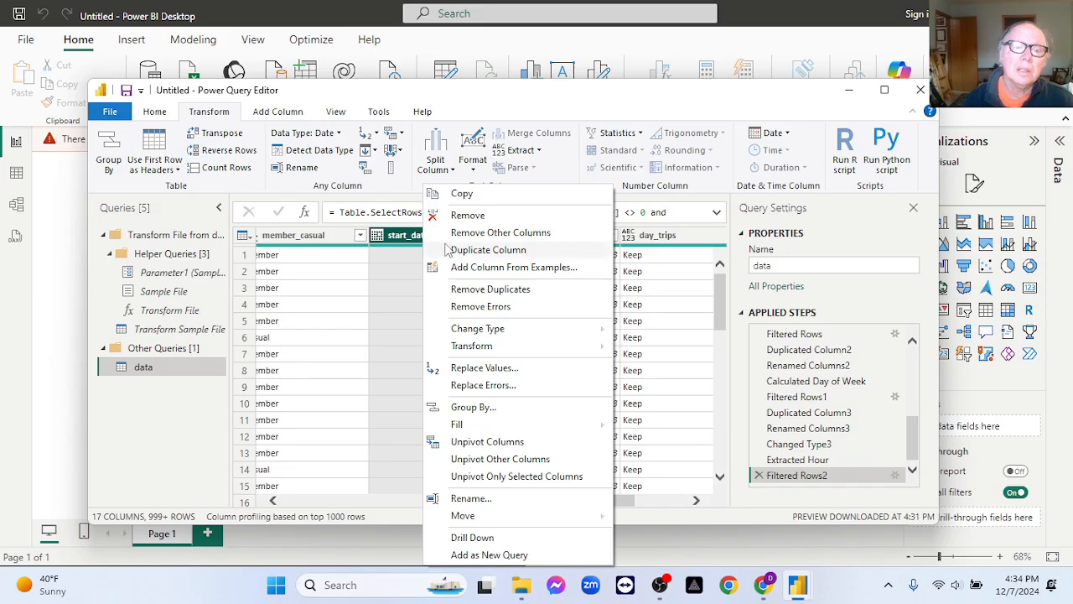
pyautogui.click(474, 250)
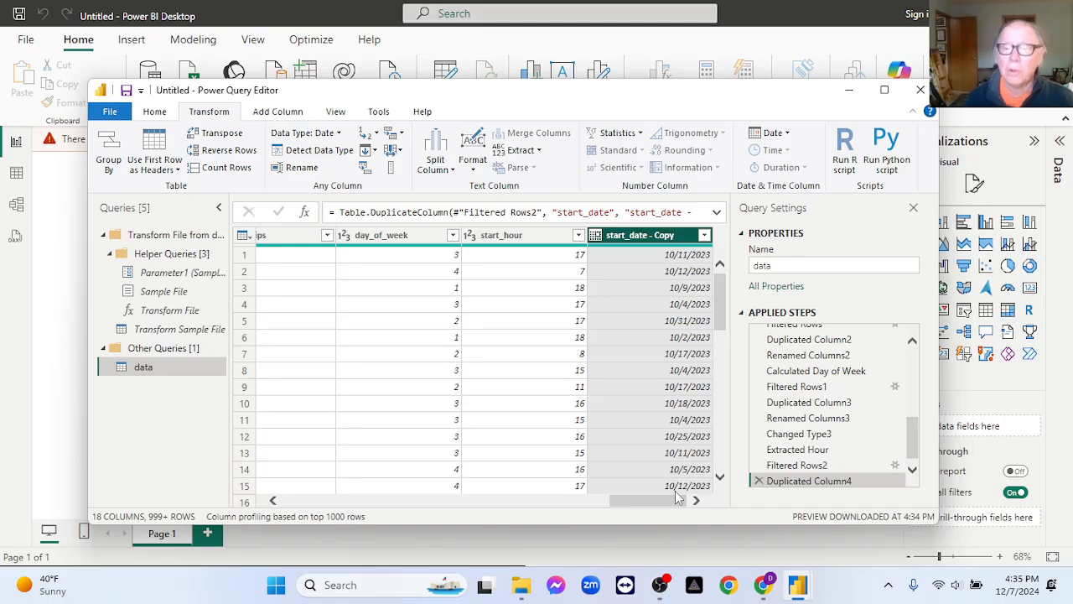
pyautogui.doubleClick(652, 237)
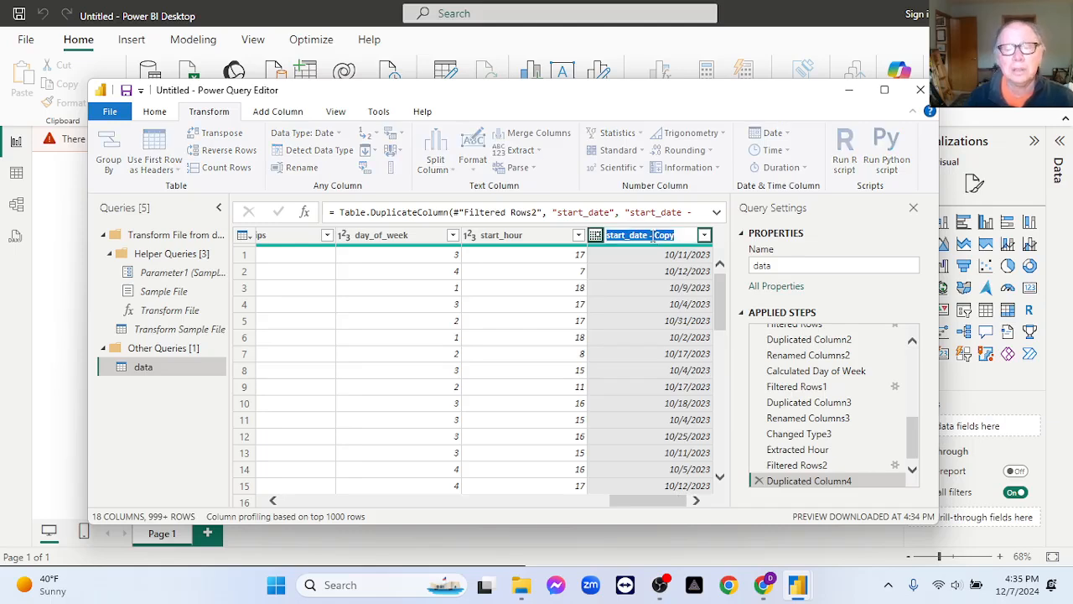
pyautogui.write('day')
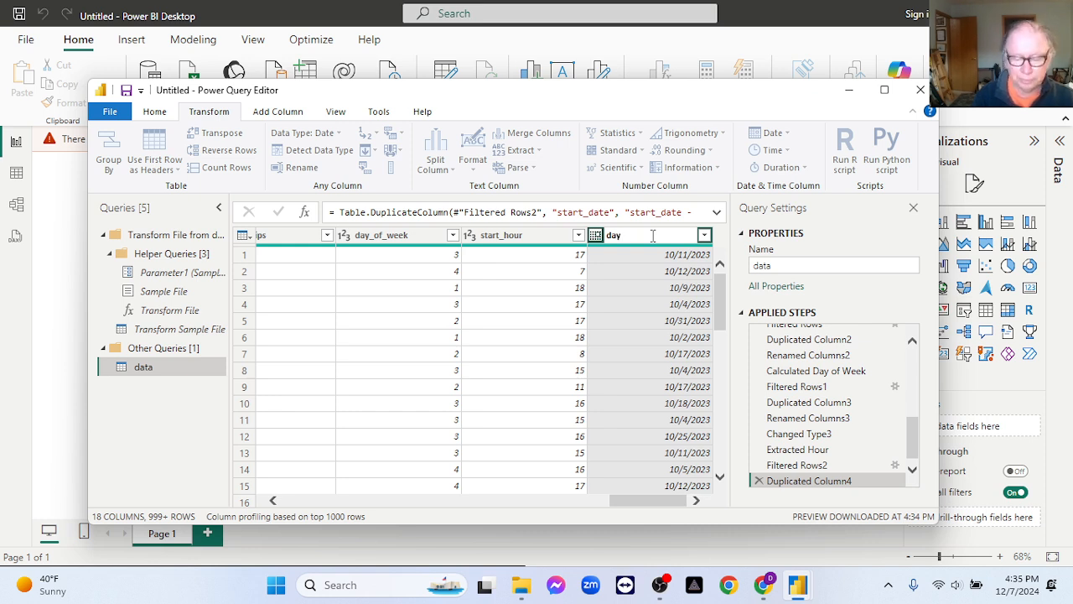
pyautogui.write('_name')
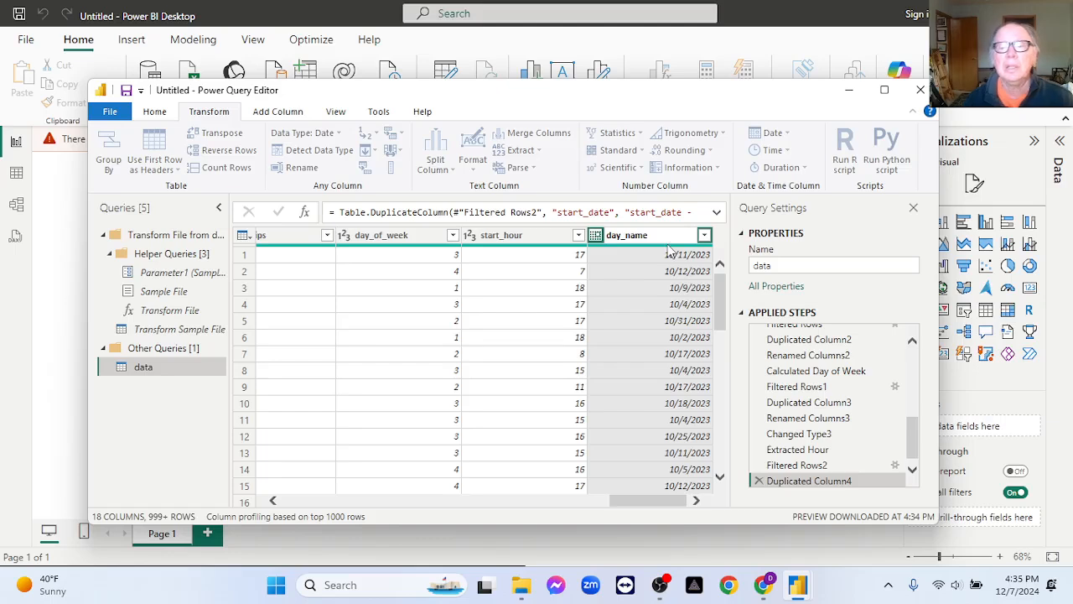
pyautogui.click(647, 259)
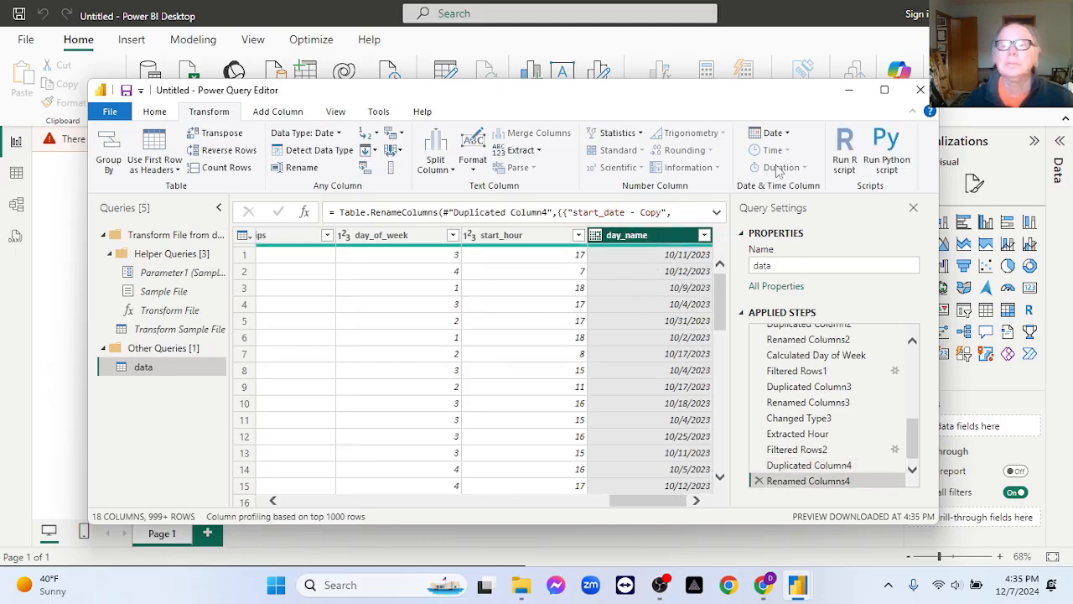
# Try transforming the day_name column with Day of Week, and delete the applied step.
pyautogui.click(773, 133)
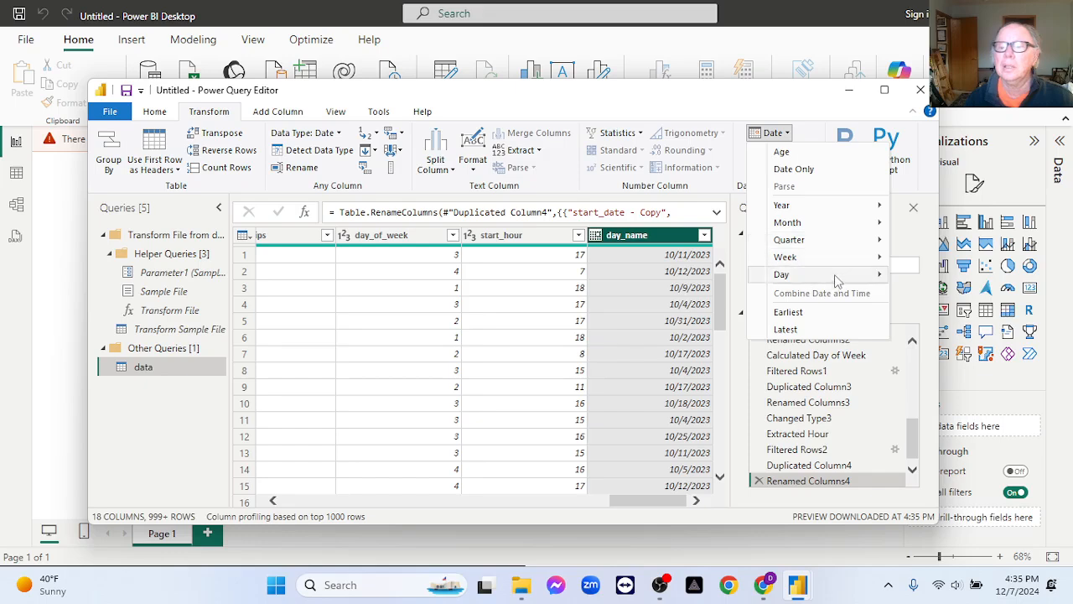
pyautogui.moveTo(838, 276)
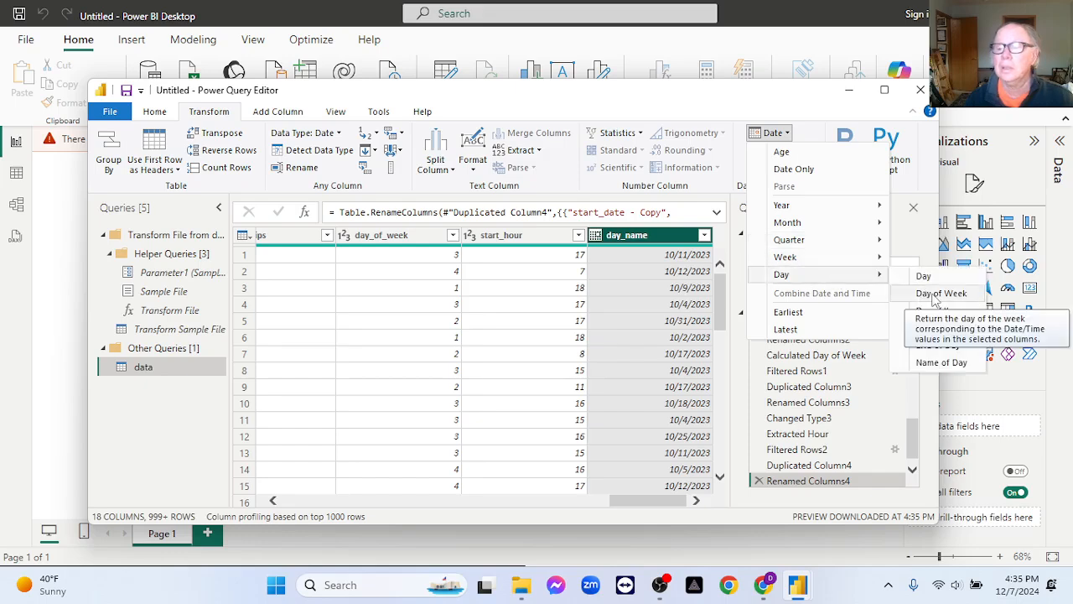
pyautogui.click(930, 295)
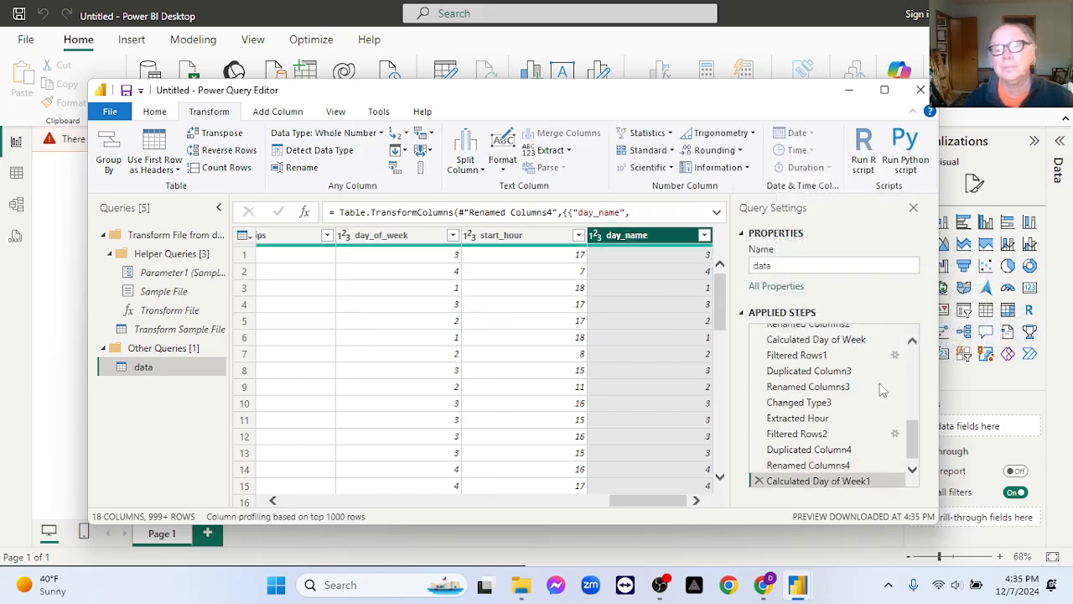
pyautogui.click(759, 479)
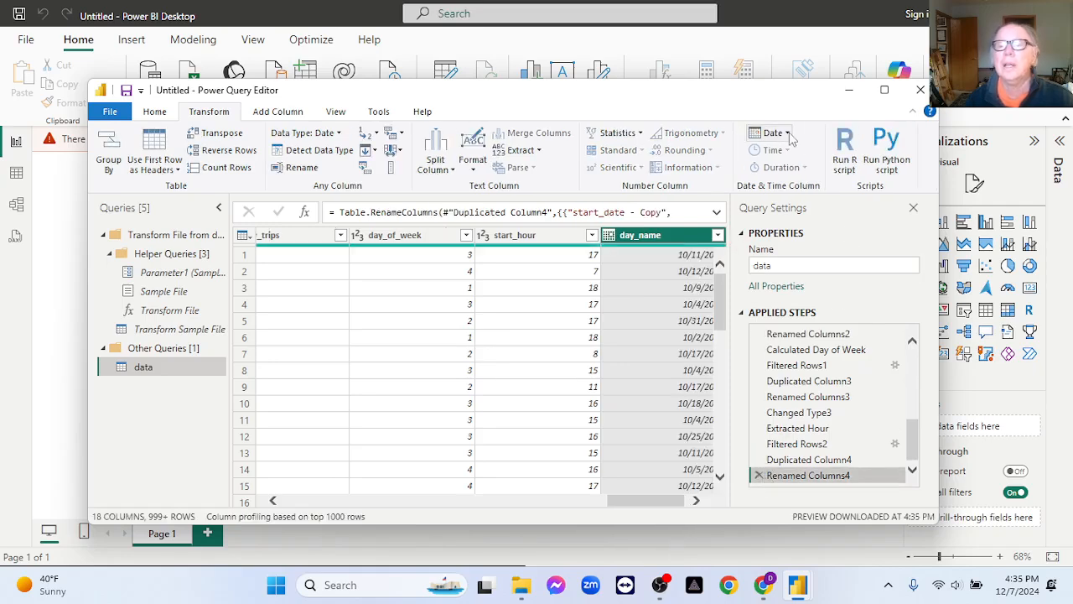
# Try extracting the day number from the day_name dates, and delete the applied step.
pyautogui.click(773, 132)
pyautogui.moveTo(847, 277)
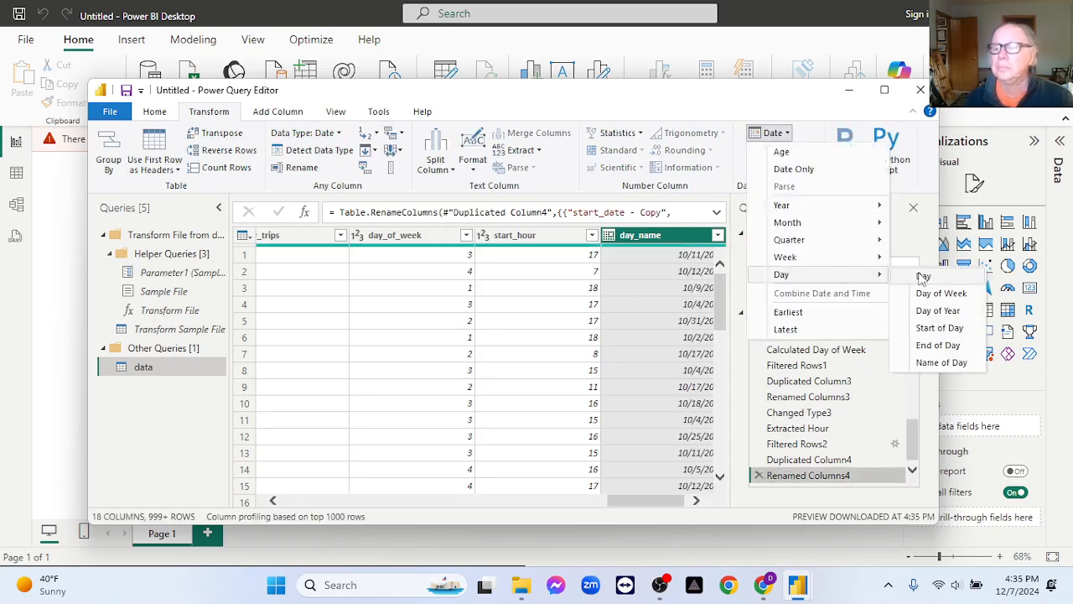
pyautogui.click(925, 276)
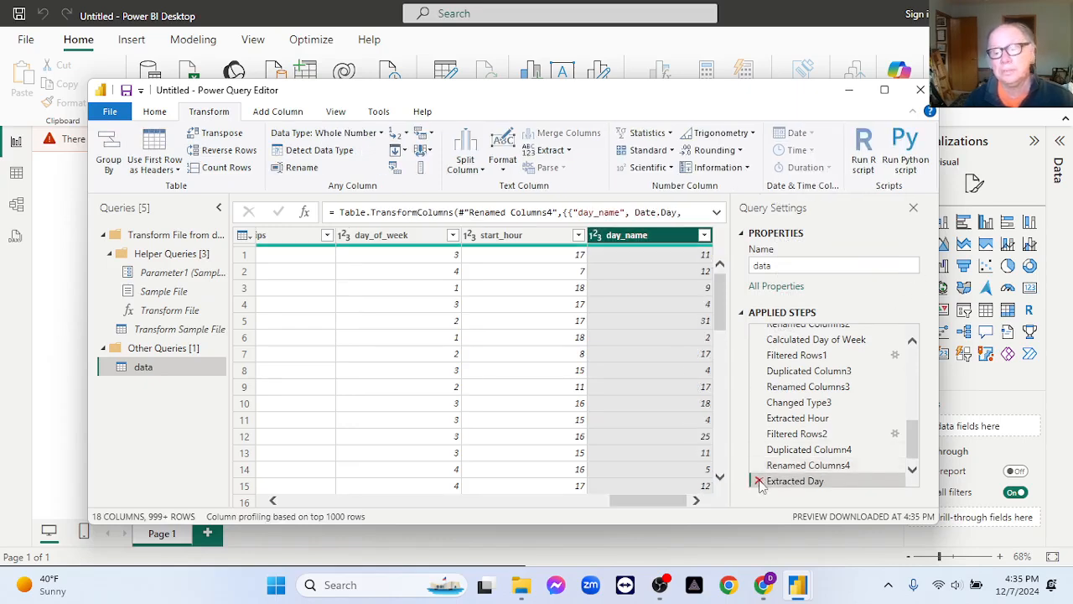
pyautogui.click(759, 481)
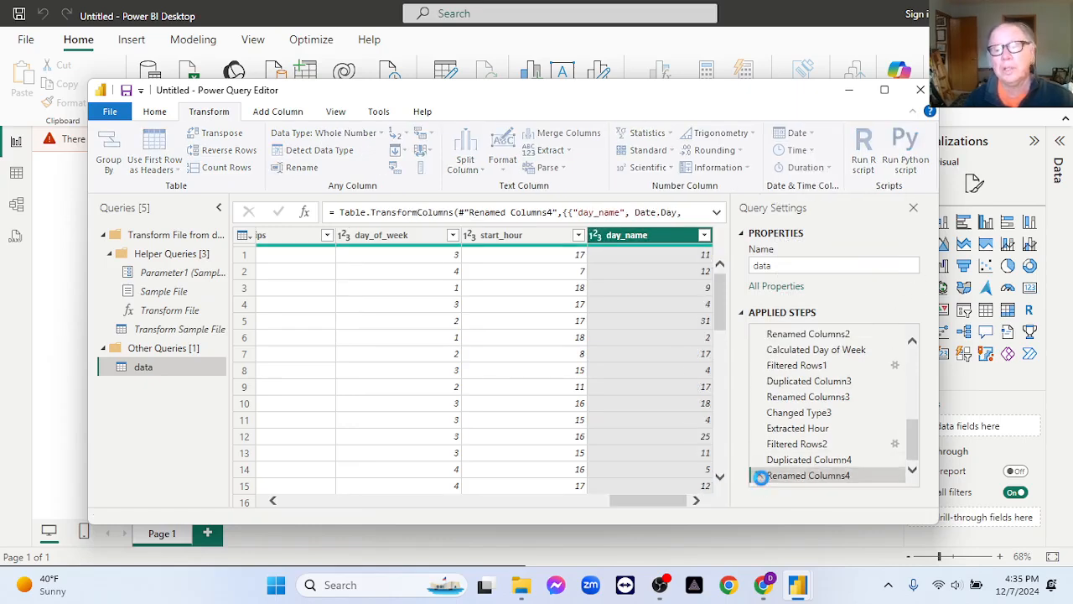
# Transform the dates in the day_name column into the name of the day.
pyautogui.click(773, 132)
pyautogui.moveTo(845, 278)
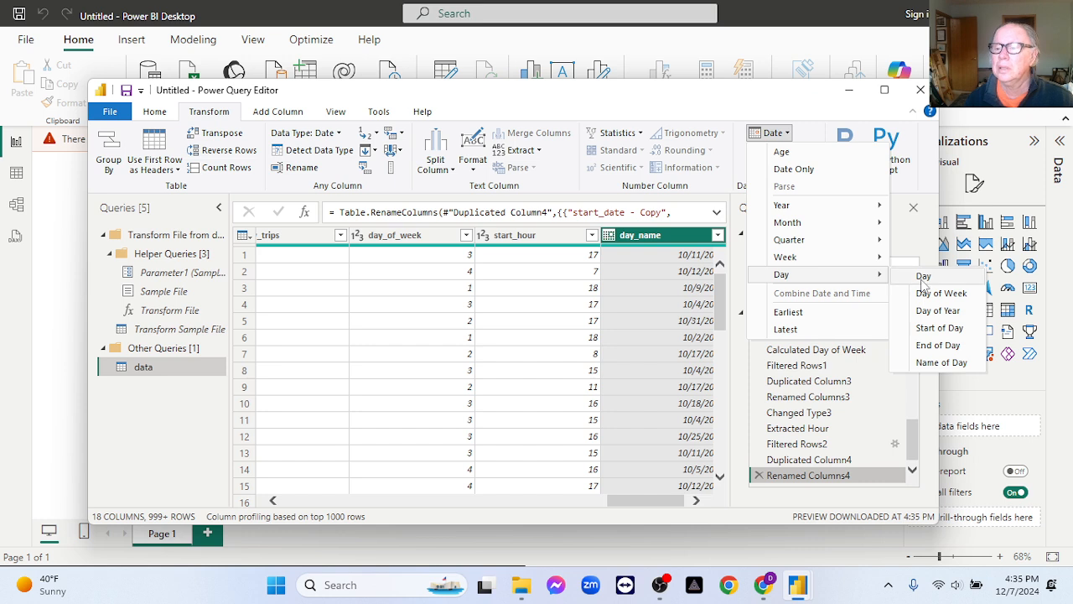
pyautogui.click(953, 363)
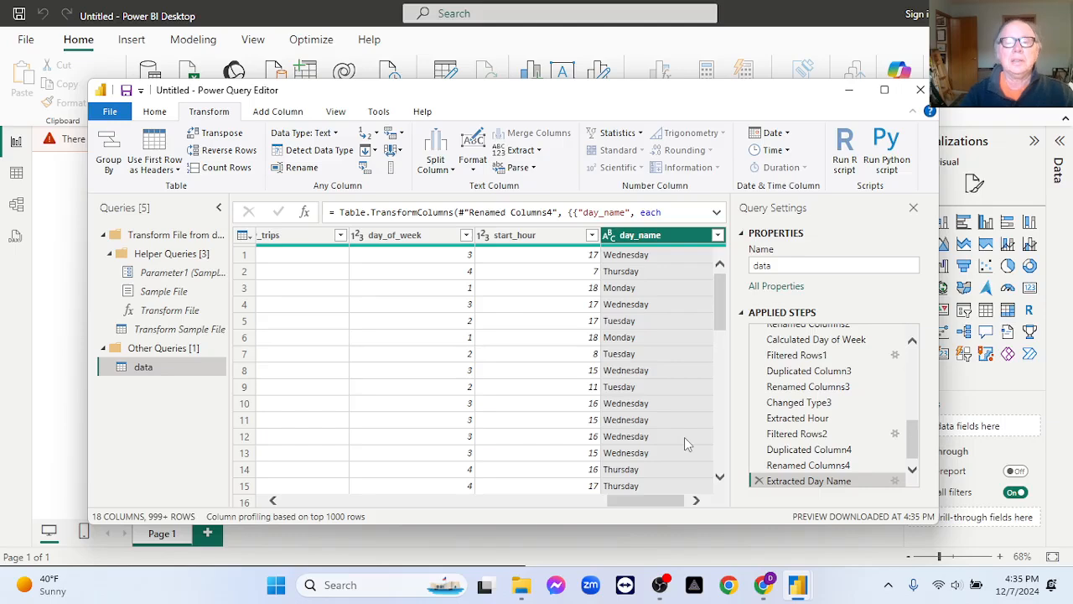
pyautogui.scroll(-1, 473, 459)
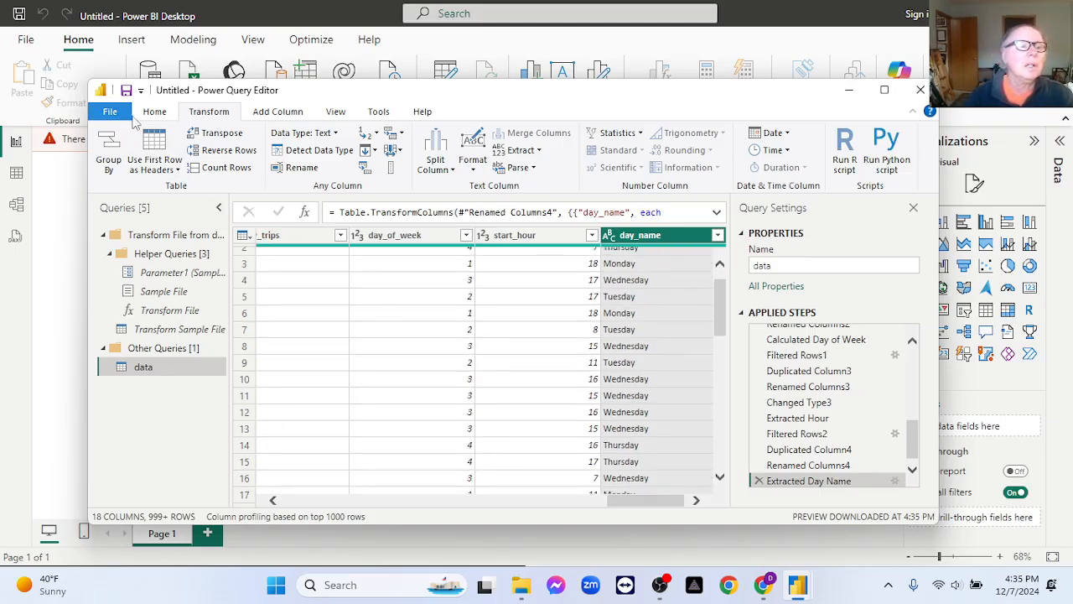
# Close the query editor and apply the pending query changes to the report.
pyautogui.click(156, 114)
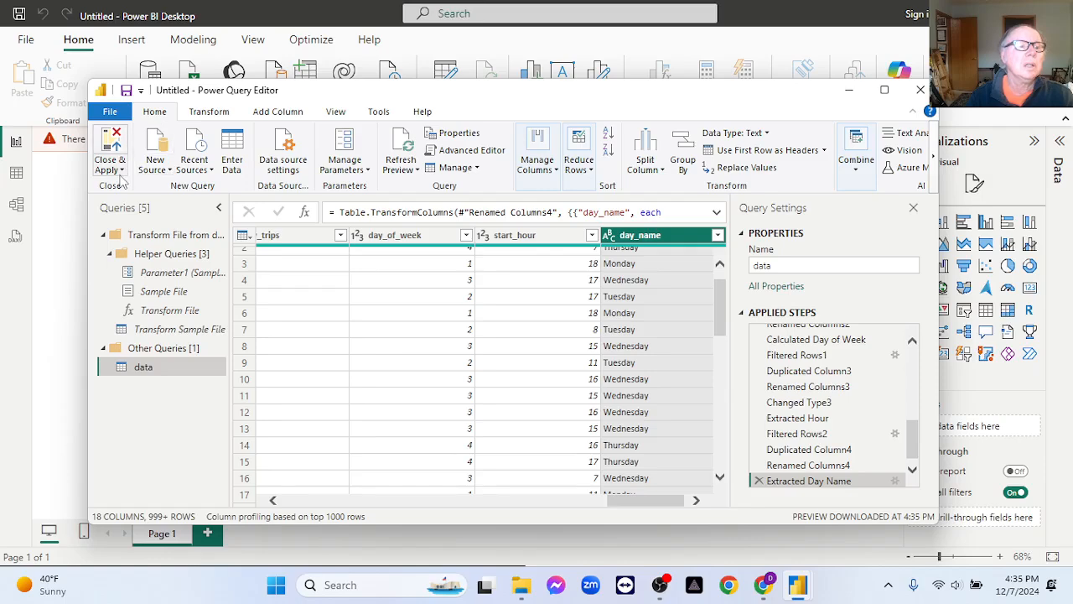
pyautogui.click(110, 169)
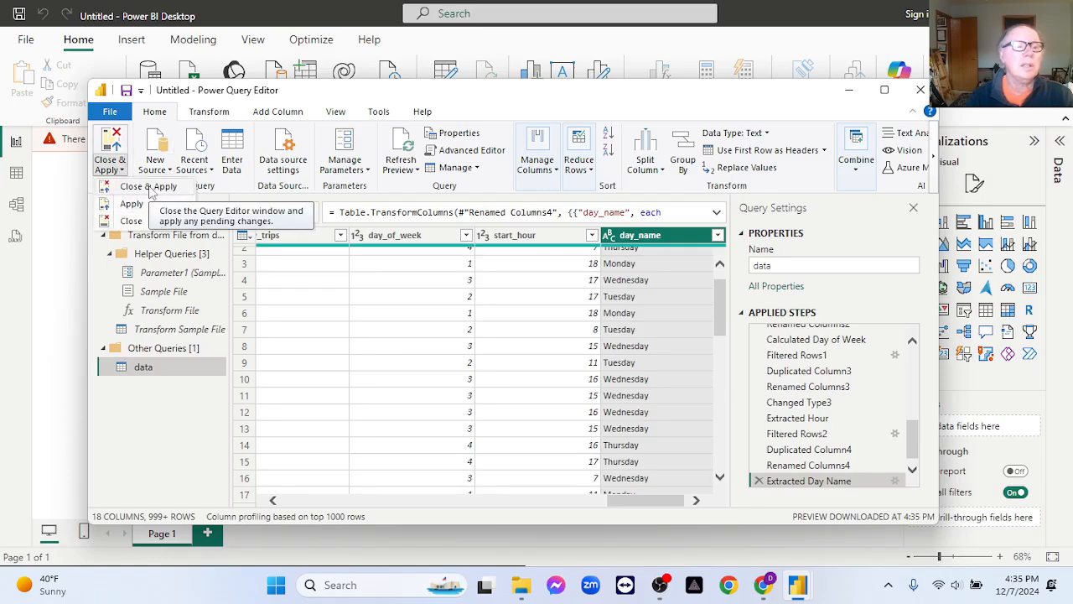
pyautogui.click(149, 188)
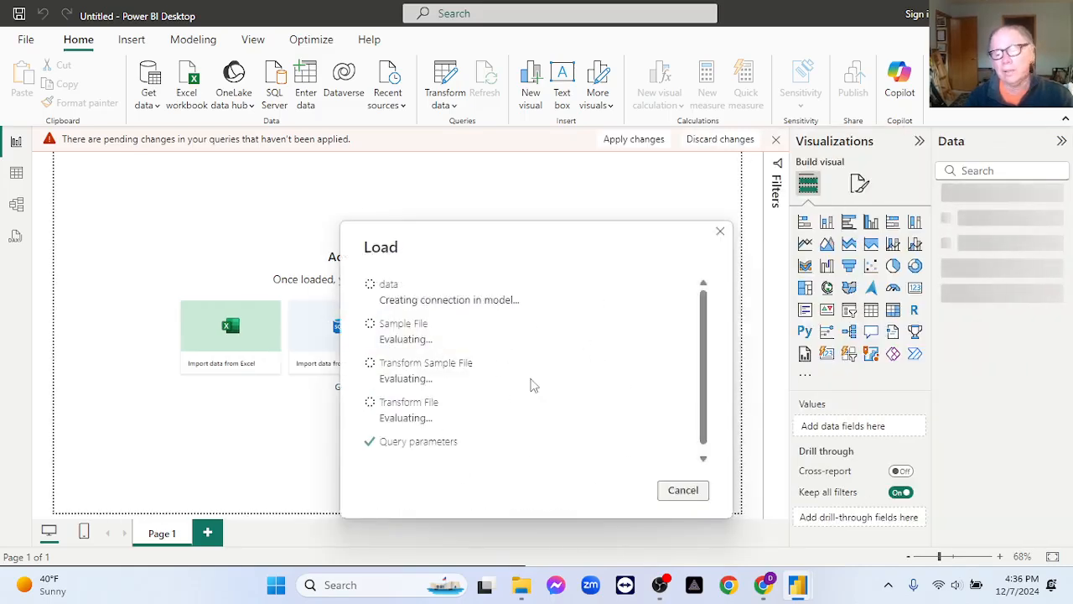
pyautogui.click(659, 590)
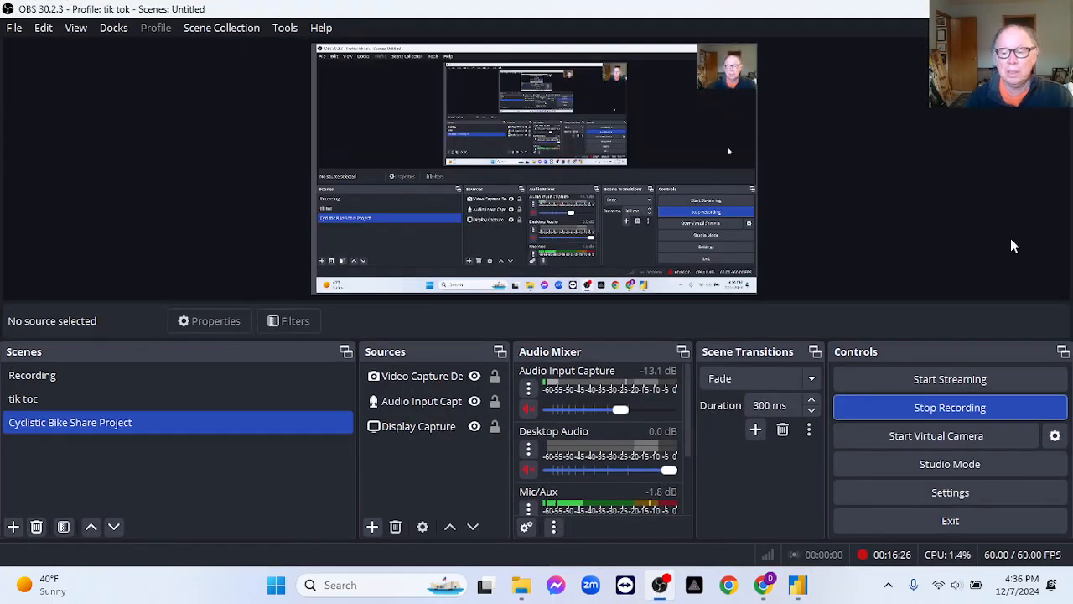
pyautogui.click(980, 9)
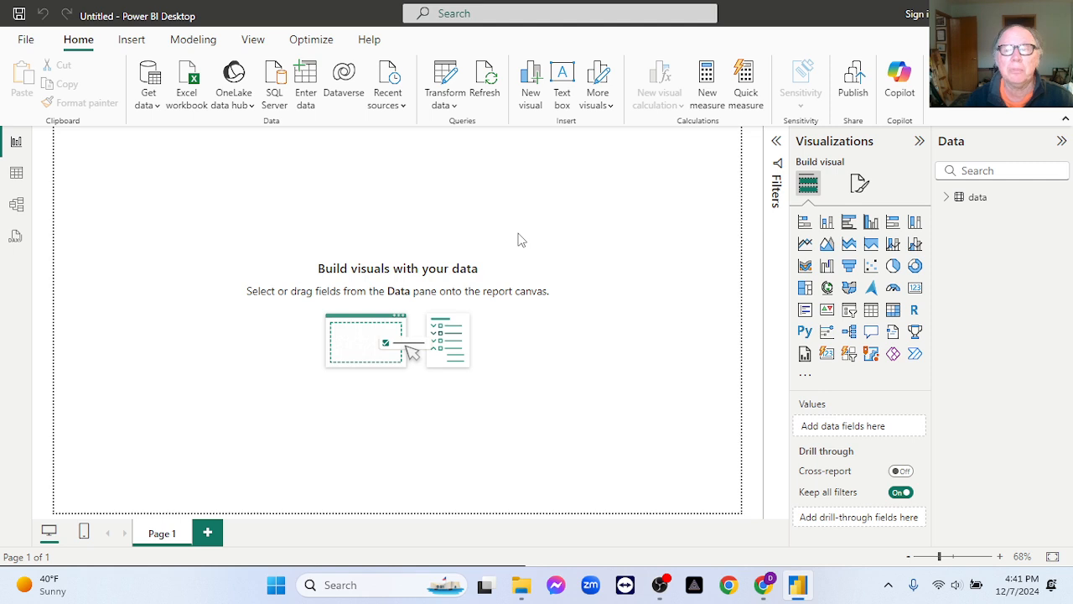
# Insert a line chart, enlarge it across the upper part of the page, and expand the data table's field list.
pyautogui.click(804, 243)
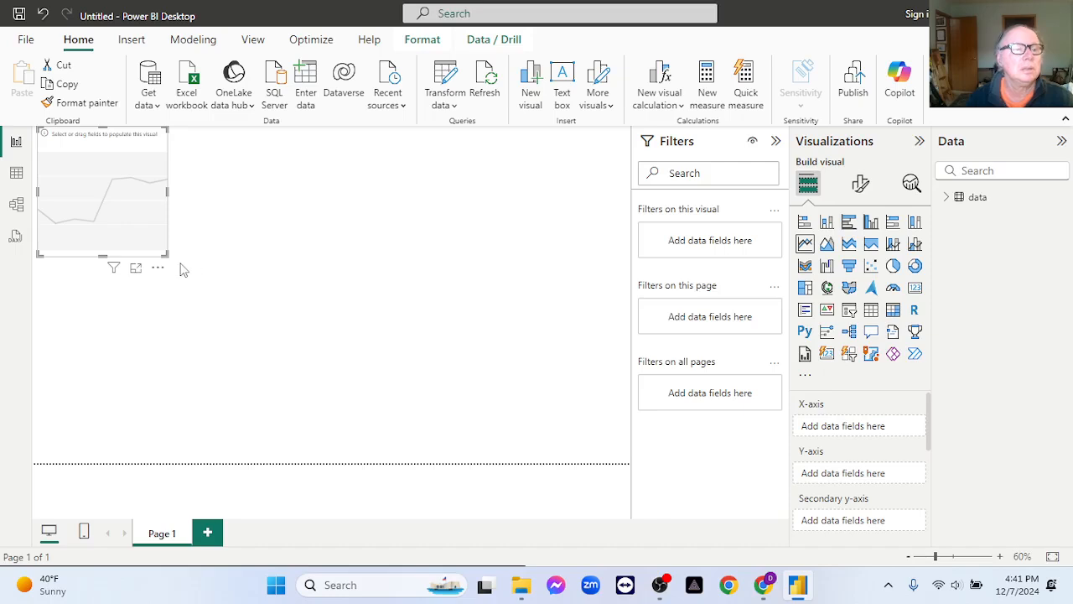
pyautogui.moveTo(167, 255); pyautogui.dragTo(614, 337)
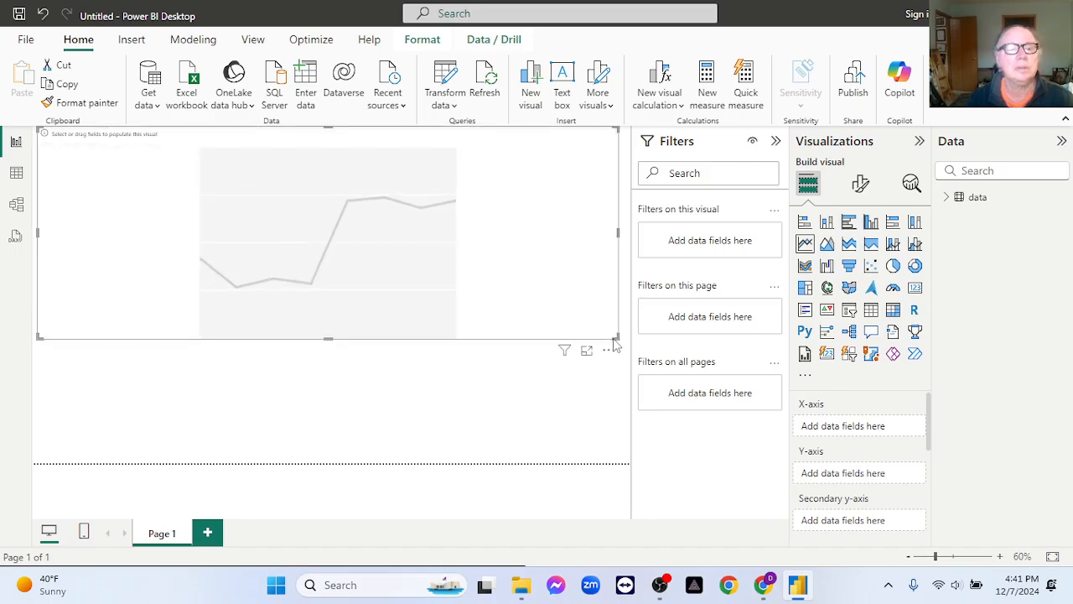
pyautogui.click(947, 197)
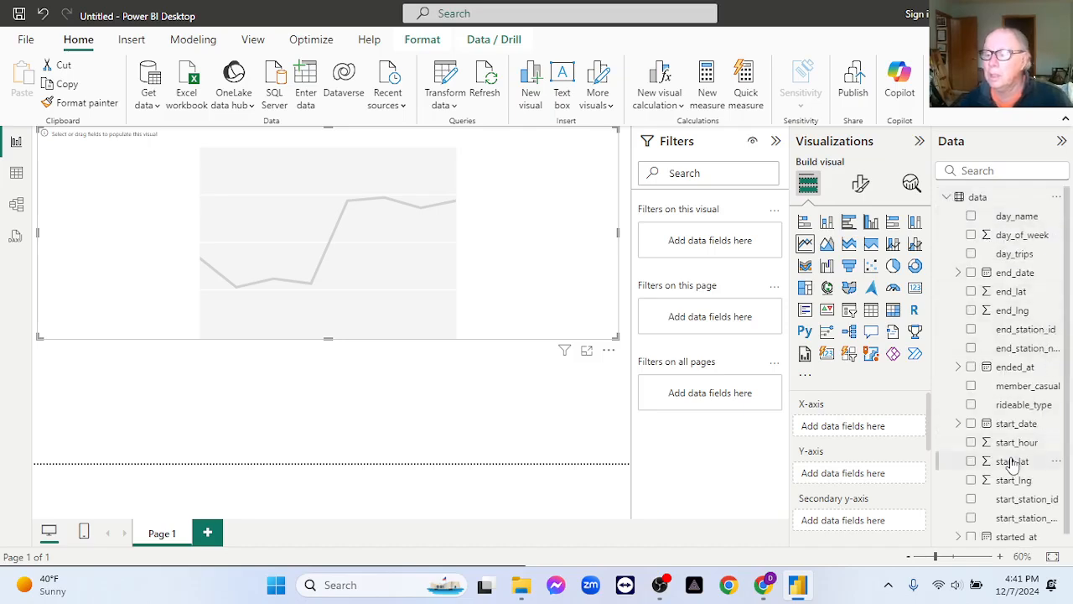
# Put start_date on the line chart's X-axis and remove its Quarter level.
pyautogui.moveTo(1006, 435); pyautogui.dragTo(857, 426)
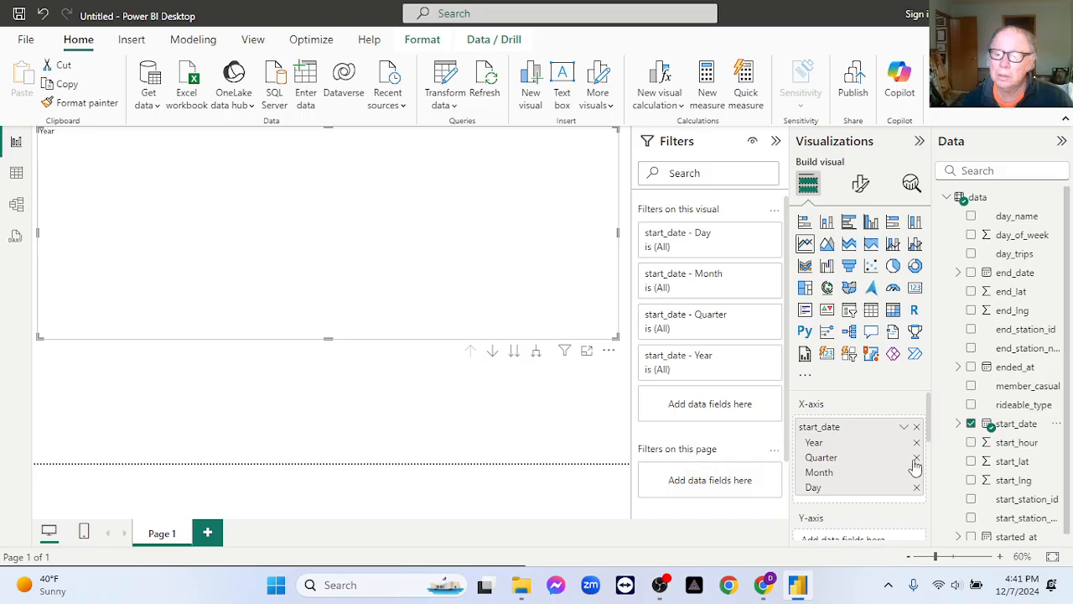
pyautogui.click(916, 458)
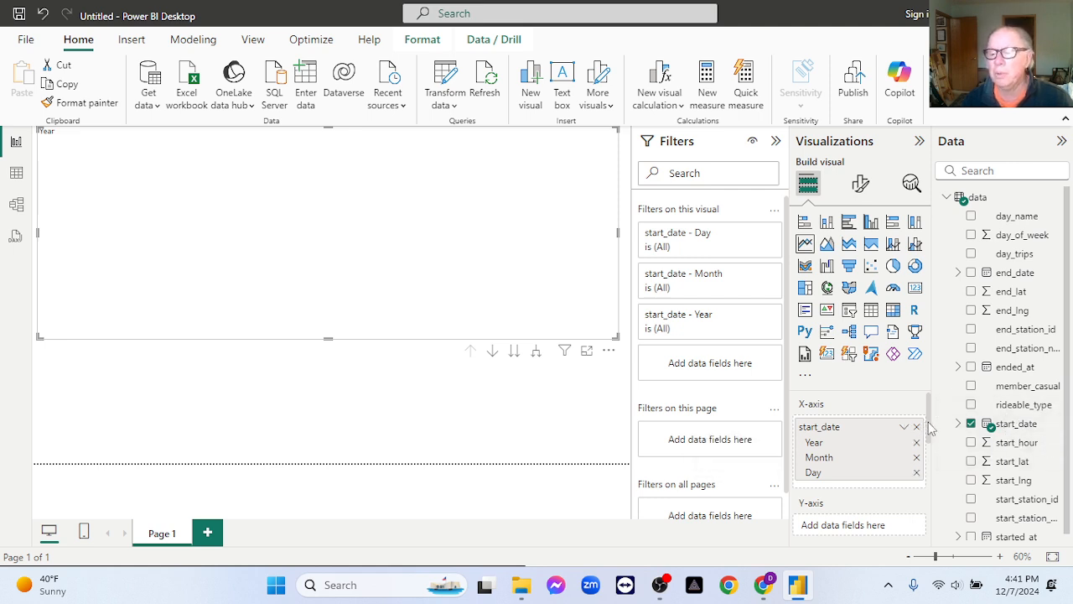
# Put the count of start_date on the line chart's Y-axis.
pyautogui.scroll(-2, 929, 428)
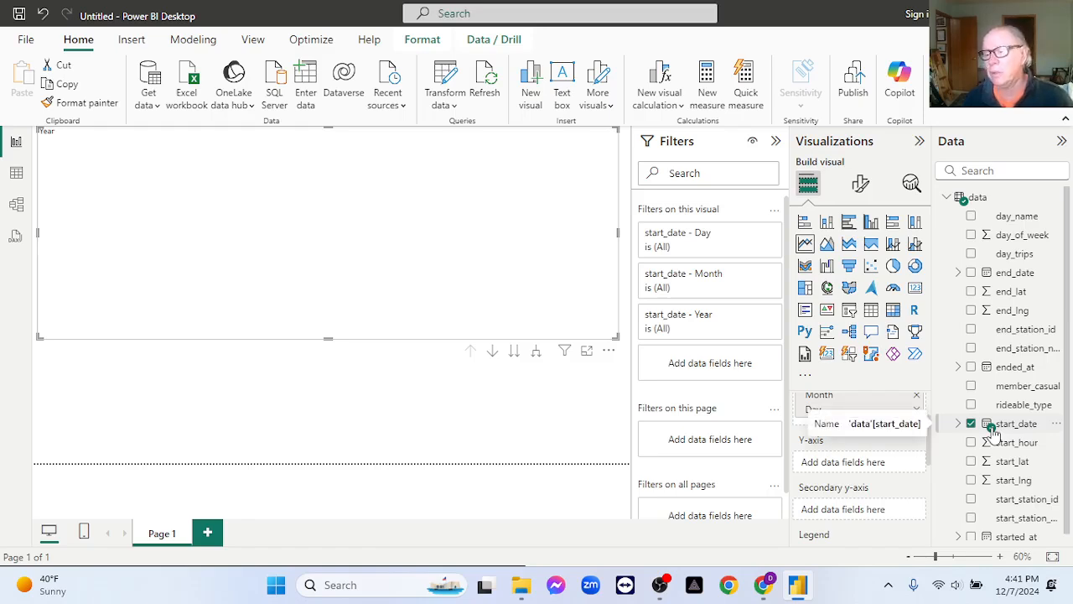
pyautogui.moveTo(993, 429); pyautogui.dragTo(848, 471)
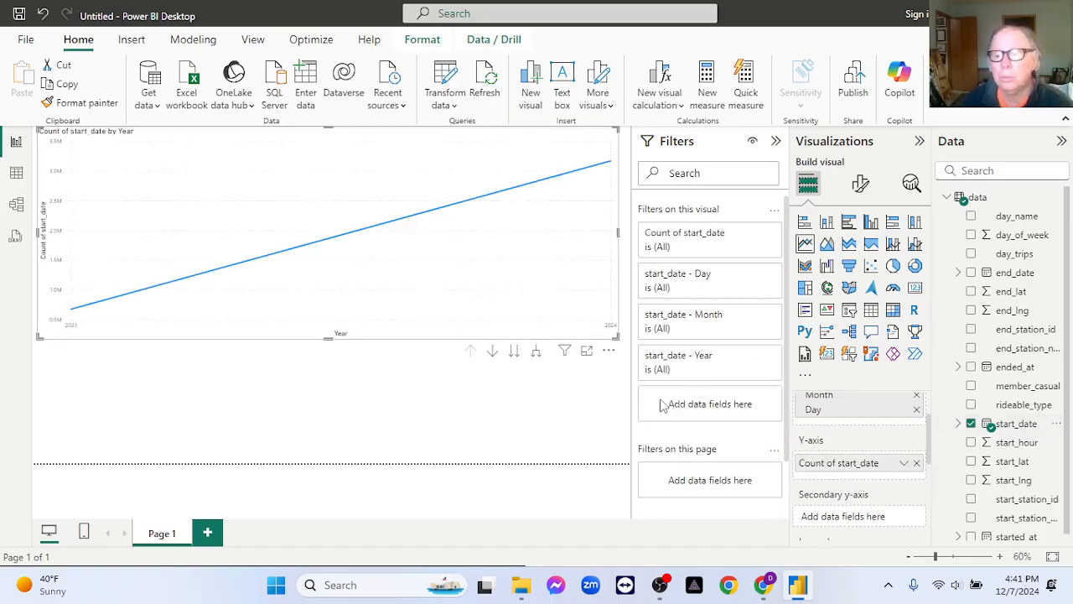
pyautogui.scroll(2, 854, 447)
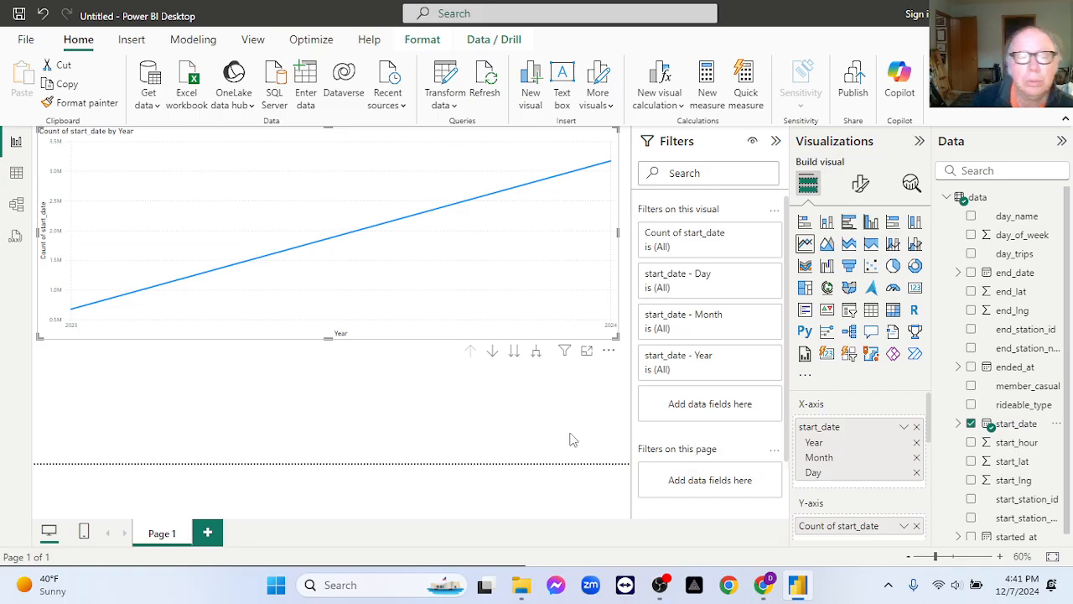
# Drill the line chart through the month and day levels of the date hierarchy, and return to the month level.
pyautogui.click(491, 350)
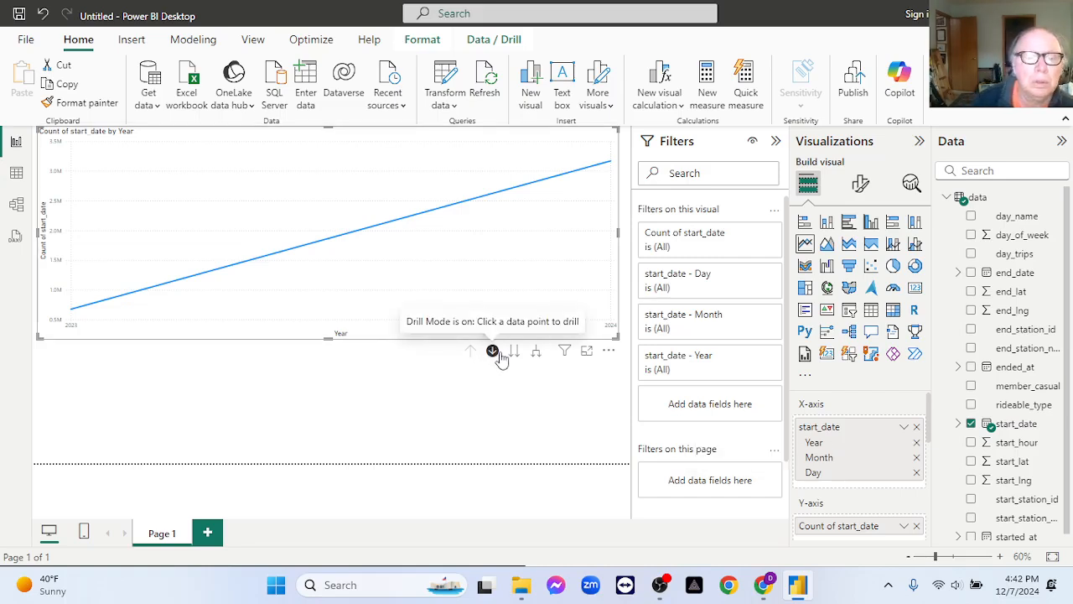
pyautogui.click(517, 356)
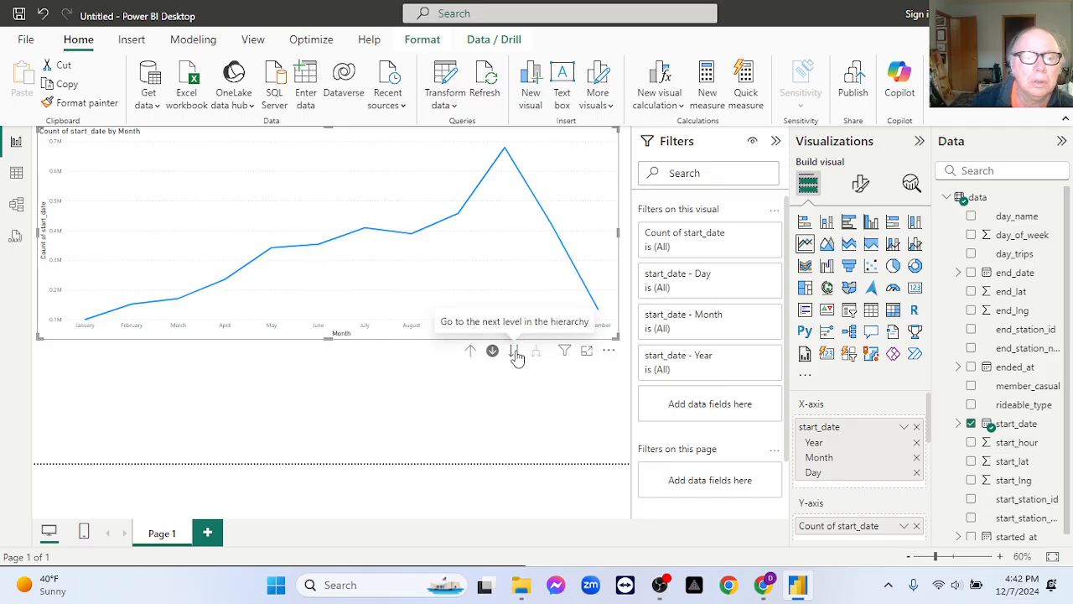
pyautogui.click(517, 356)
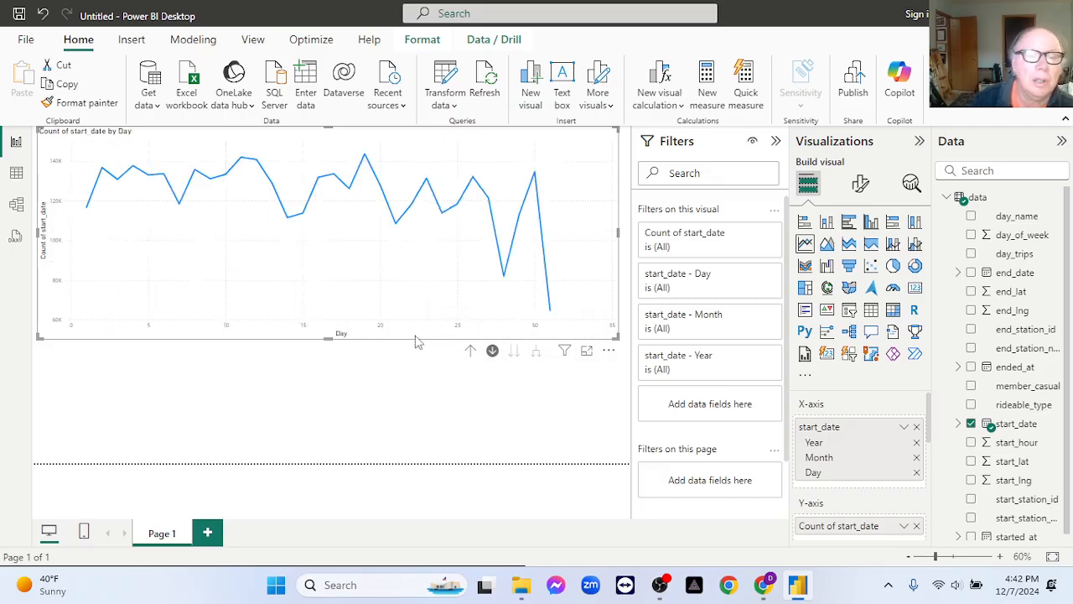
pyautogui.click(471, 353)
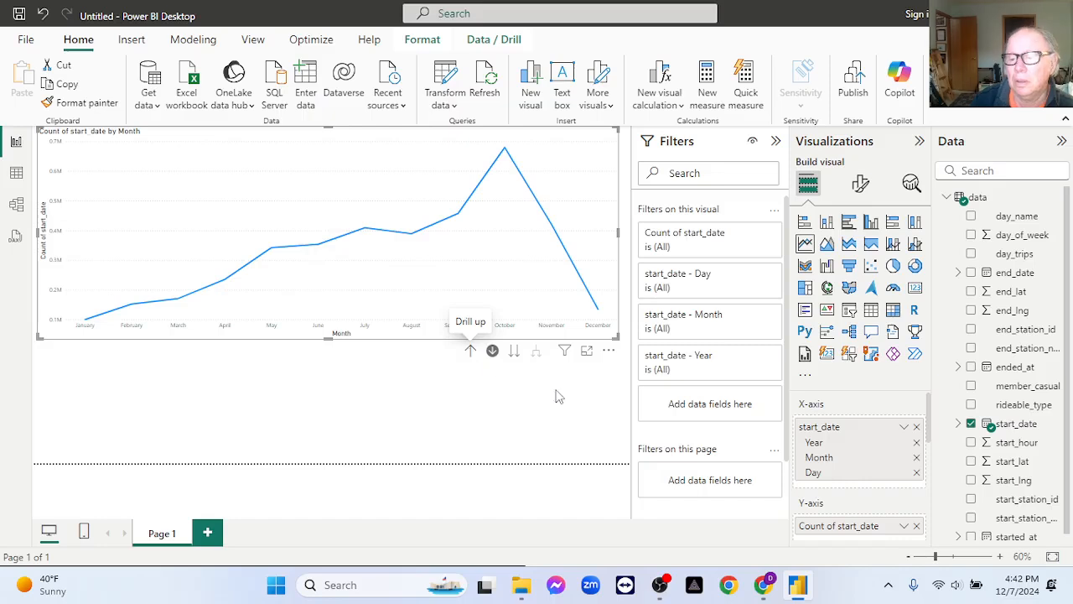
# Remove the Day, Month and Year levels from the line chart's X-axis and add the full start_date hierarchy again.
pyautogui.click(917, 473)
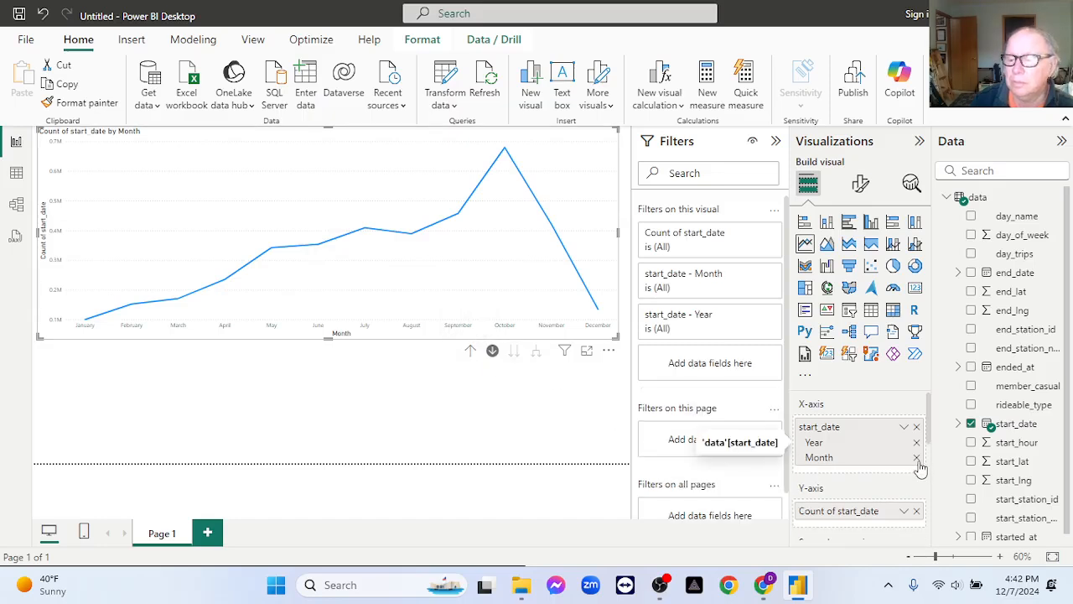
pyautogui.click(917, 457)
pyautogui.click(917, 444)
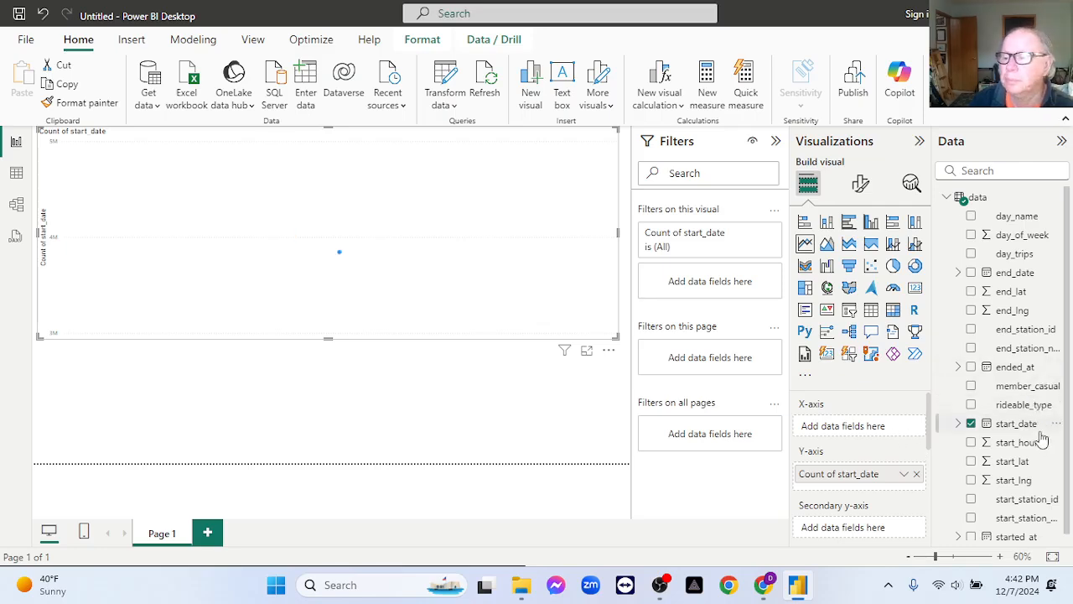
pyautogui.moveTo(1024, 428); pyautogui.dragTo(885, 432)
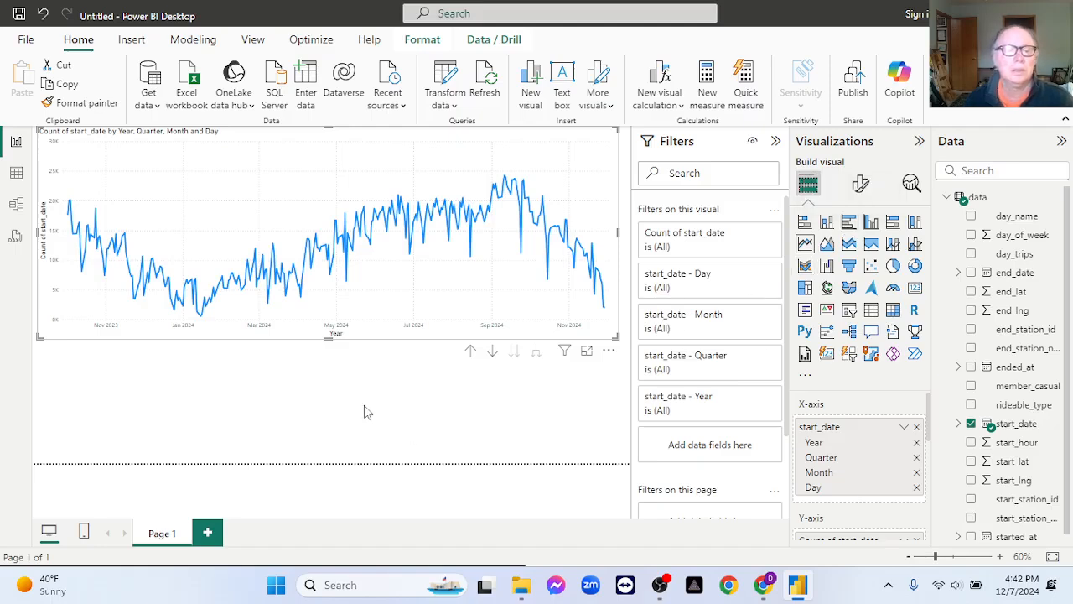
# Insert a clustered bar chart below the line chart and narrow it to about a third of the page width.
pyautogui.click(278, 391)
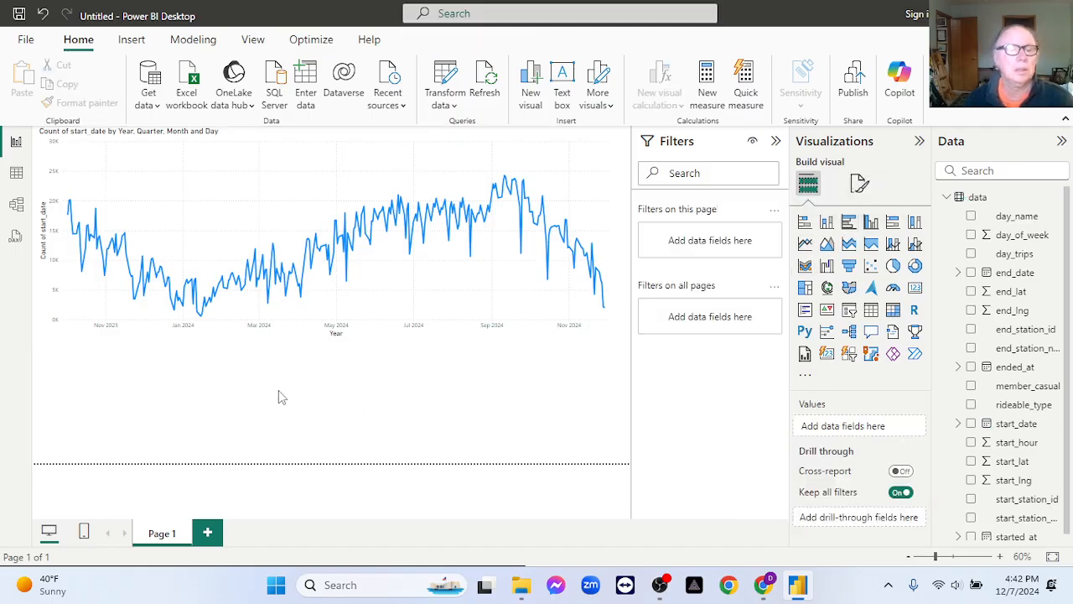
pyautogui.click(849, 223)
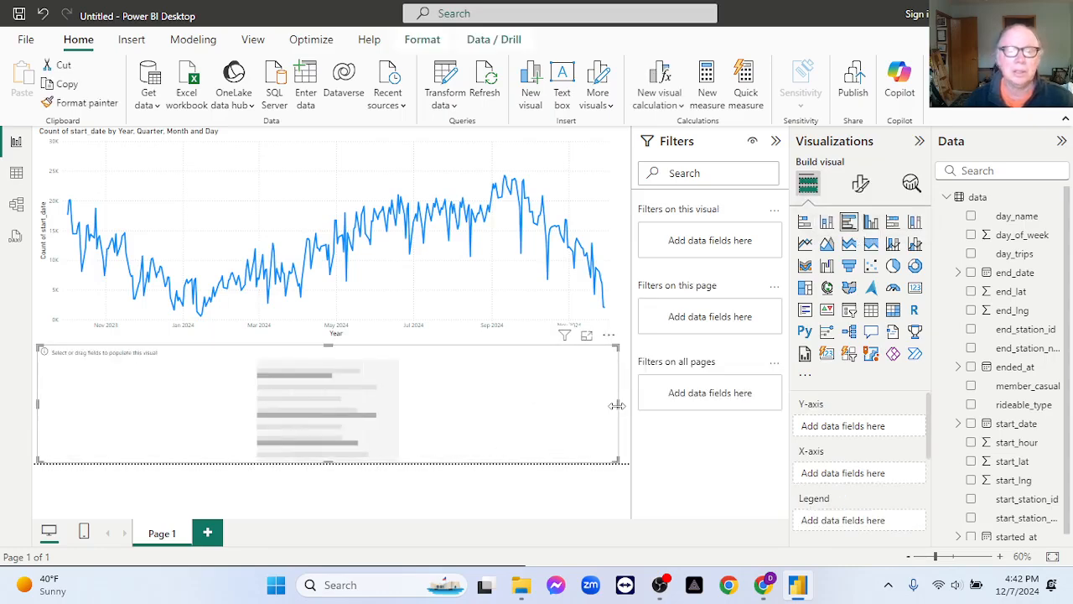
pyautogui.moveTo(618, 404); pyautogui.dragTo(227, 431)
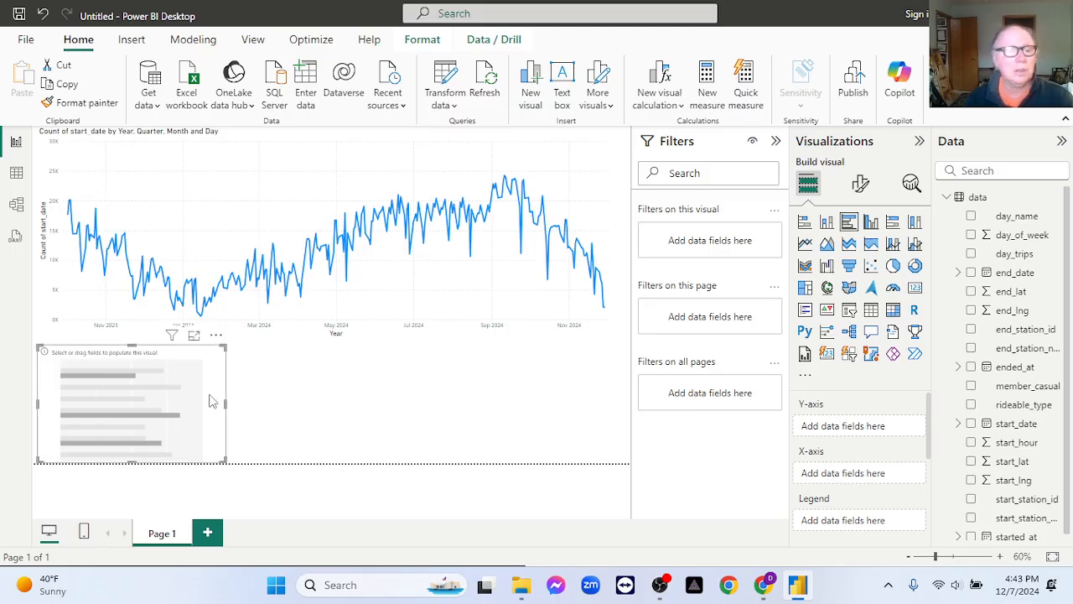
# Duplicate the empty clustered bar chart twice and arrange the three charts side by side below the line chart.
pyautogui.hotkey('ctrl', 'c')
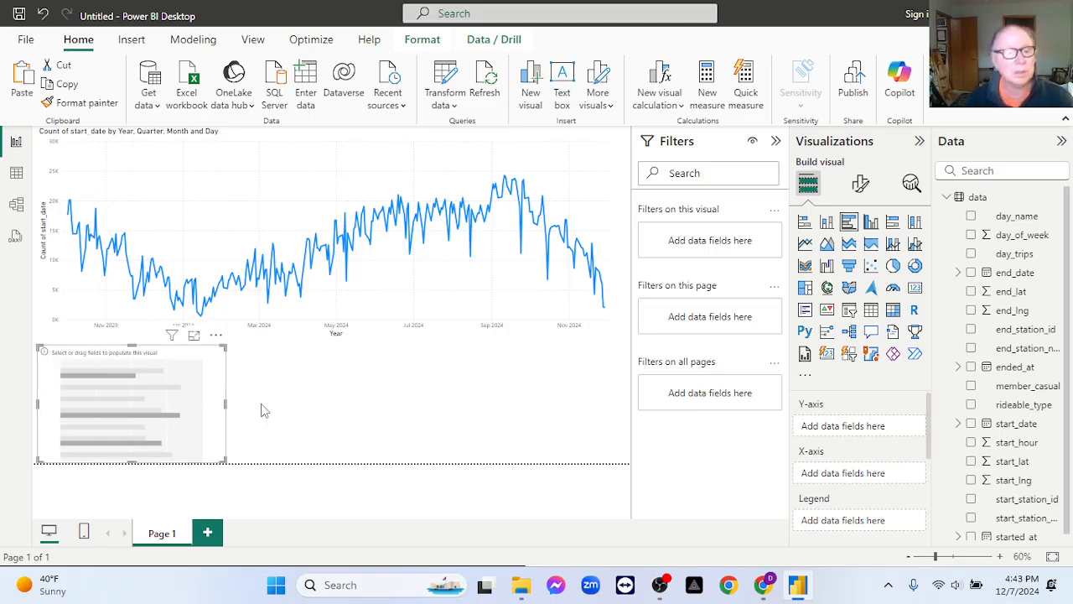
pyautogui.click(327, 420)
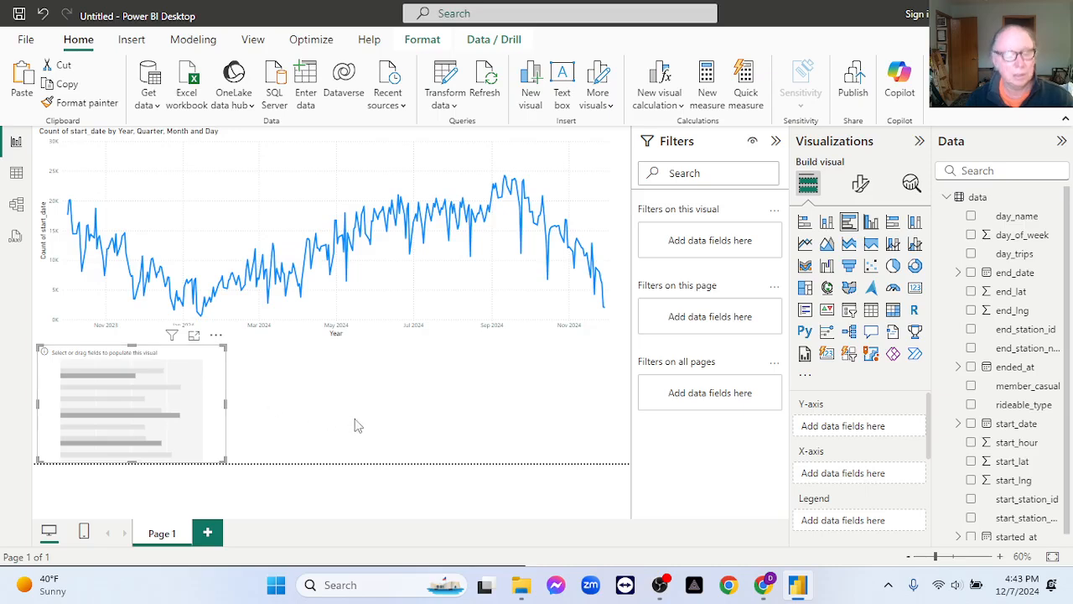
pyautogui.hotkey('ctrl', 'v')
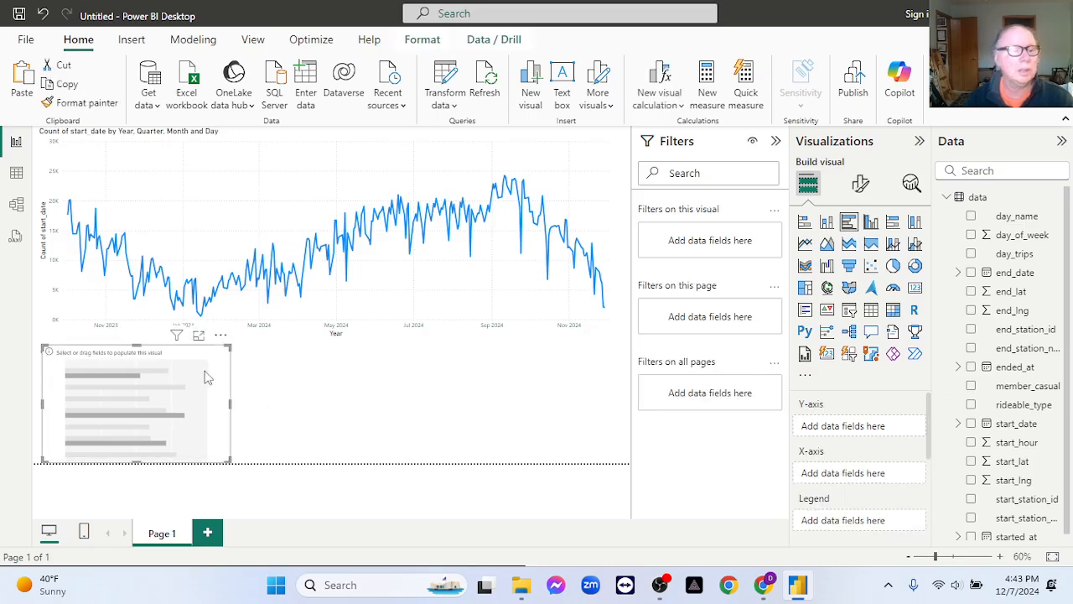
pyautogui.moveTo(197, 369); pyautogui.dragTo(362, 401)
pyautogui.hotkey('ctrl', 'v')
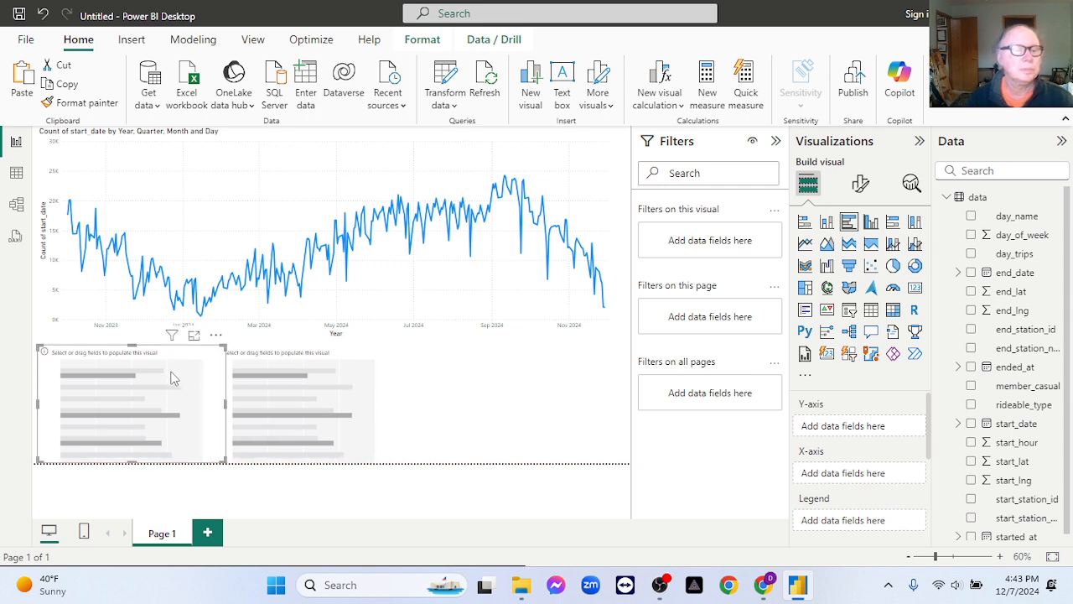
pyautogui.moveTo(171, 371); pyautogui.dragTo(521, 446)
pyautogui.moveTo(428, 453); pyautogui.dragTo(427, 461)
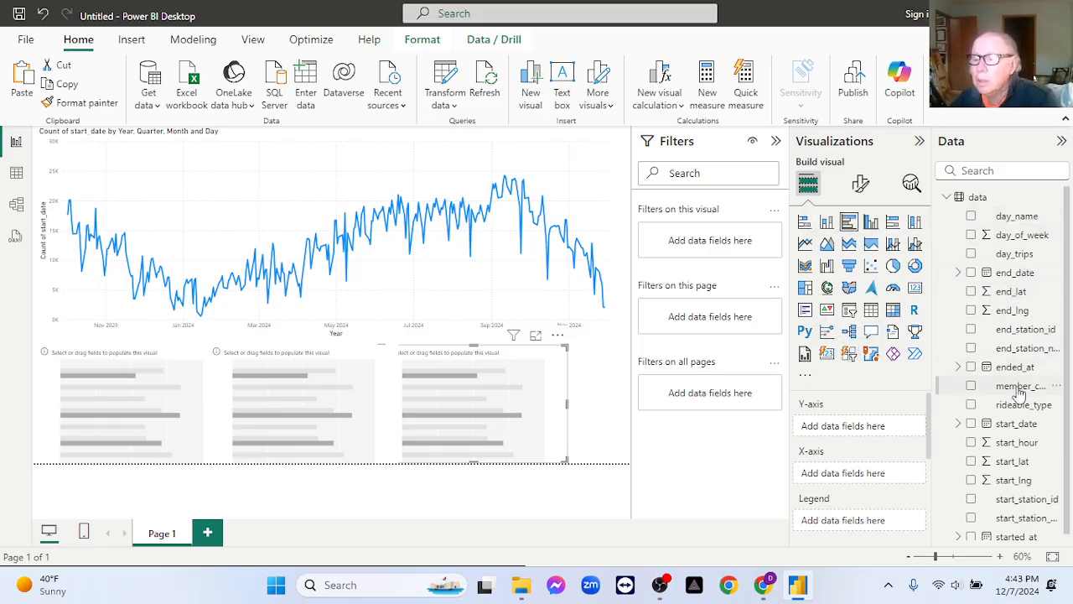
# In the rightmost bar chart, put member_casual on the Y-axis and the count of member_casual on the X-axis.
pyautogui.moveTo(1019, 392); pyautogui.dragTo(877, 429)
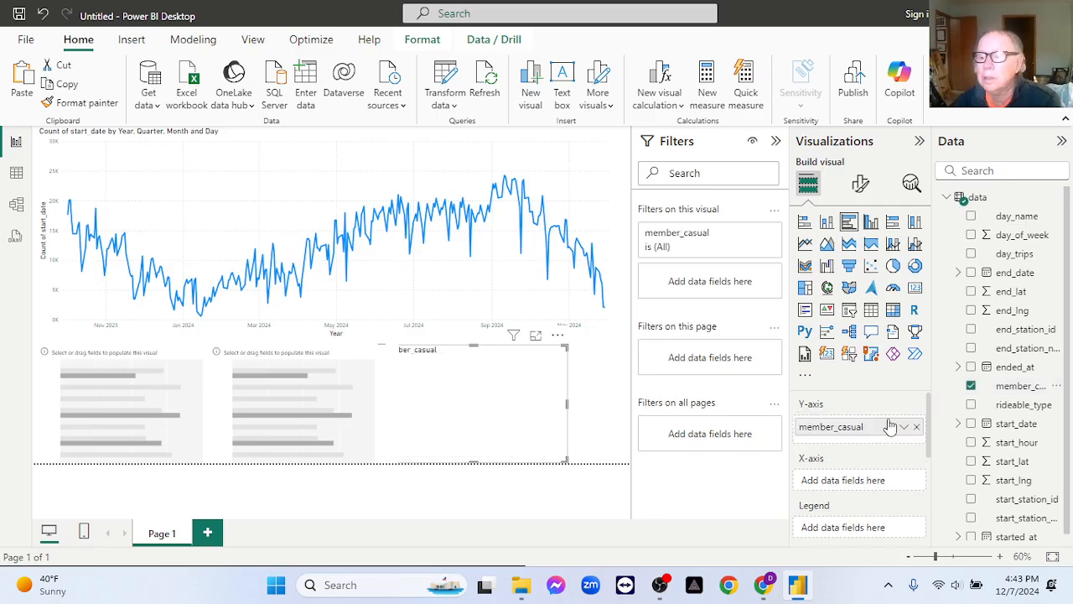
pyautogui.moveTo(1015, 389); pyautogui.dragTo(875, 484)
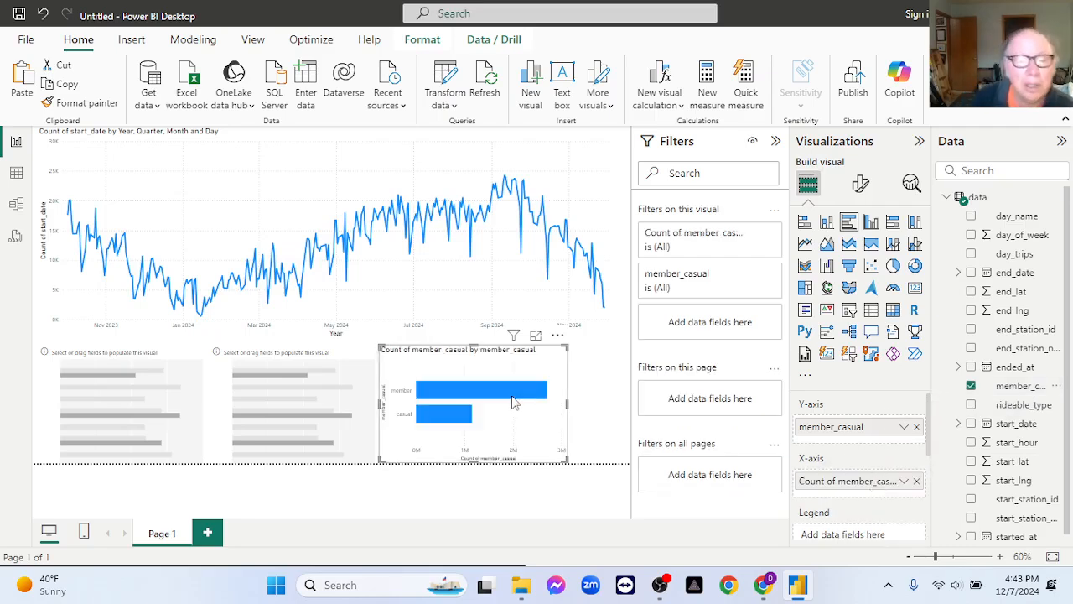
# In the middle bar chart, put rideable_type on the Y-axis and the count of rideable_type on the X-axis.
pyautogui.click(306, 382)
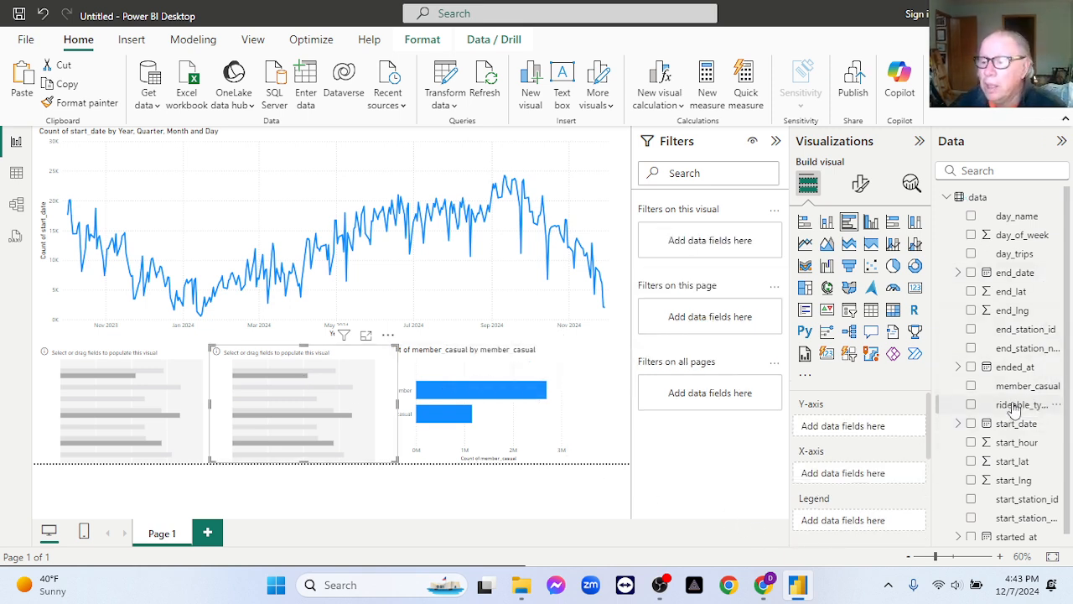
pyautogui.moveTo(1013, 408); pyautogui.dragTo(877, 429)
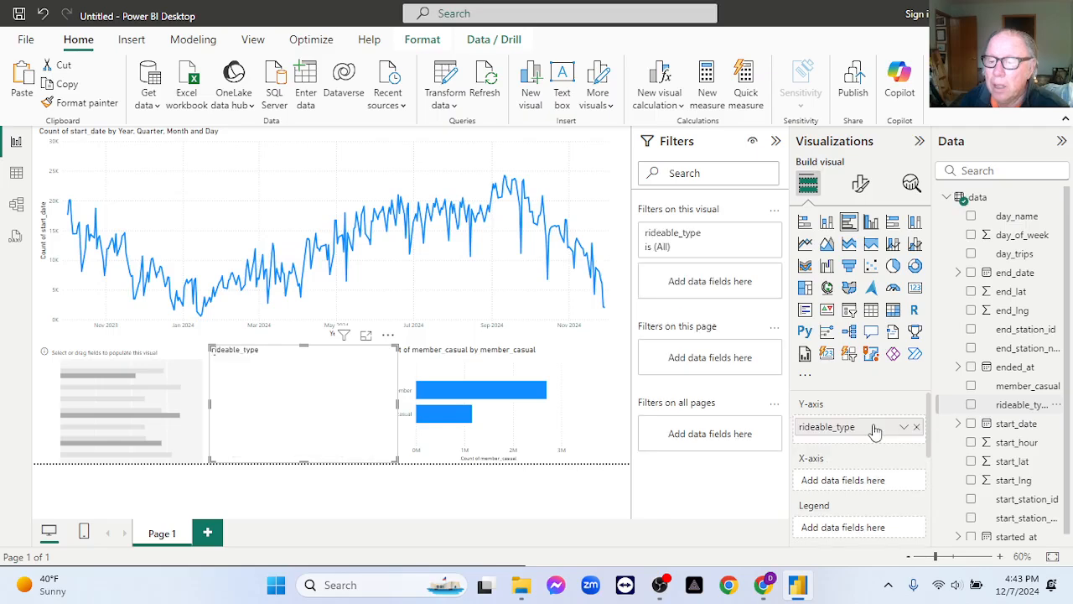
pyautogui.moveTo(1010, 404)
pyautogui.mouseDown()
pyautogui.moveTo(868, 482)
pyautogui.moveTo(877, 480)
pyautogui.mouseUp()
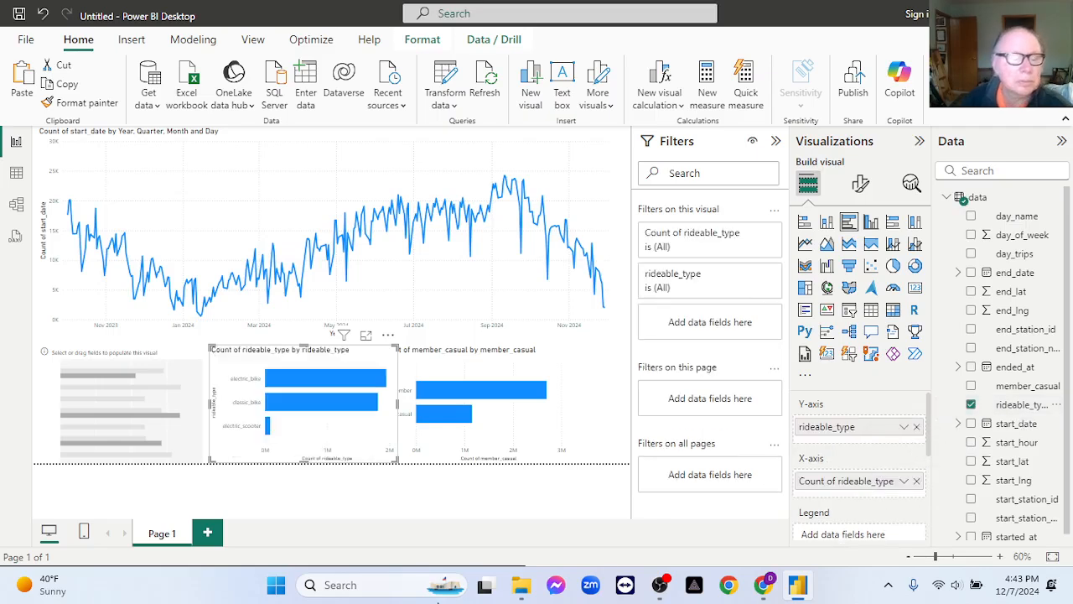
# Convert the empty leftmost bar chart below the line chart into a clustered column chart.
pyautogui.click(88, 357)
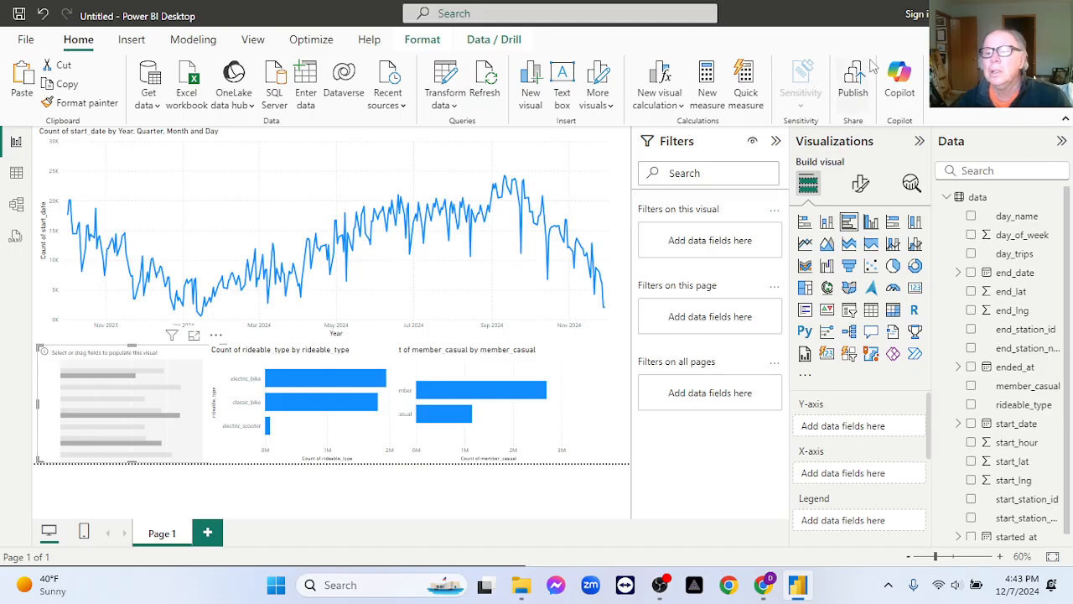
pyautogui.click(872, 222)
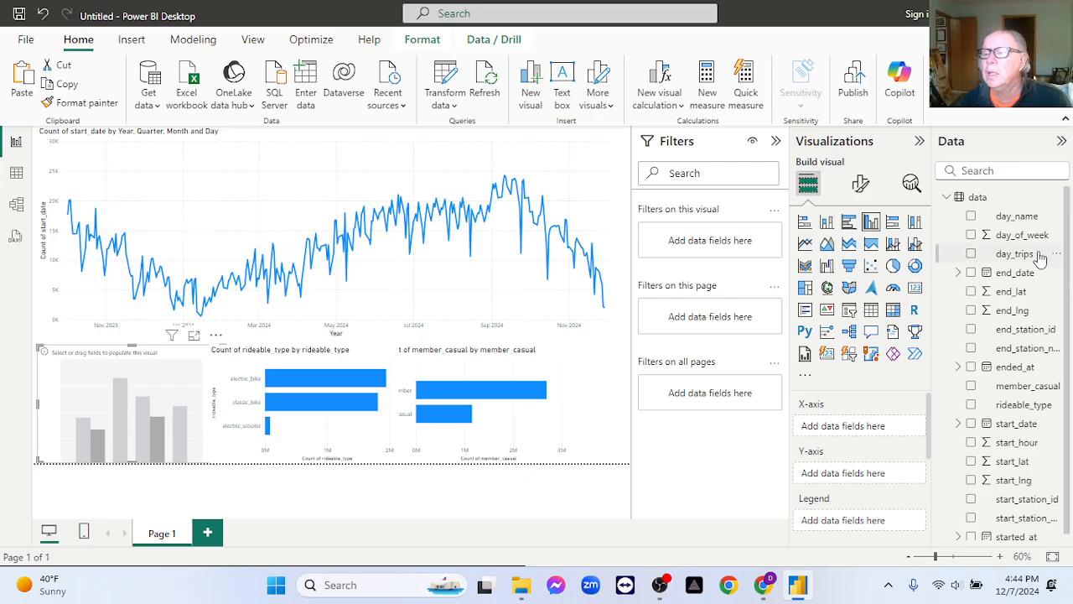
pyautogui.moveTo(1022, 242); pyautogui.dragTo(882, 432)
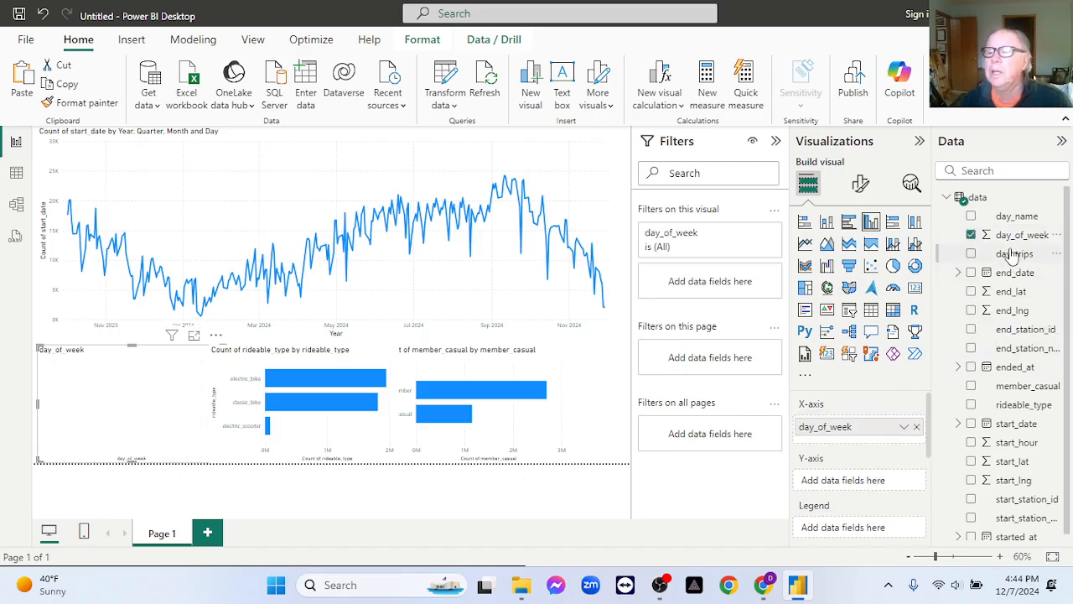
pyautogui.moveTo(1018, 237); pyautogui.dragTo(874, 494)
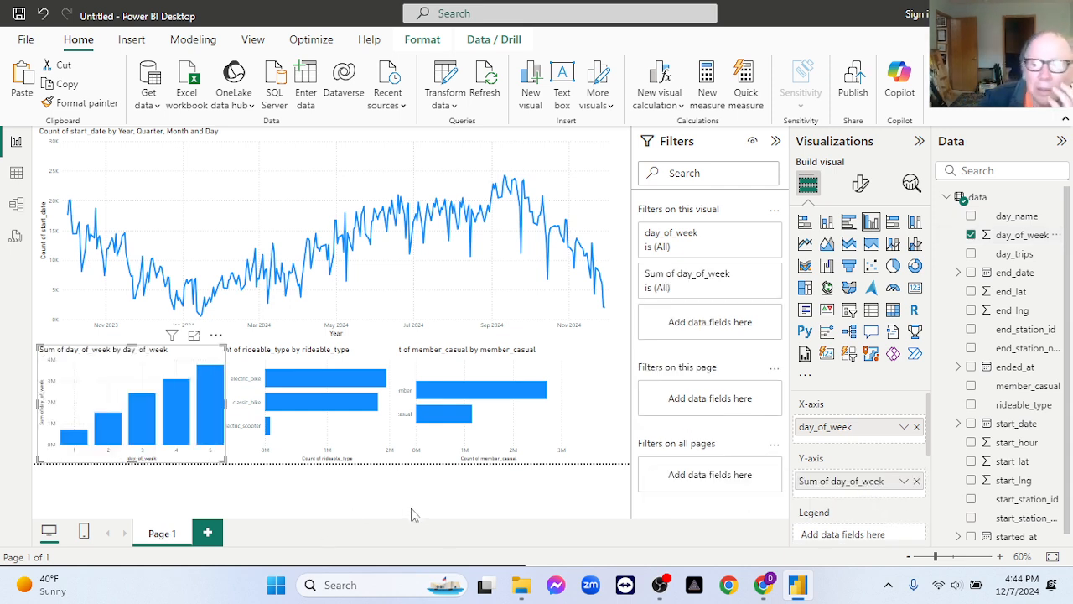
pyautogui.click(916, 428)
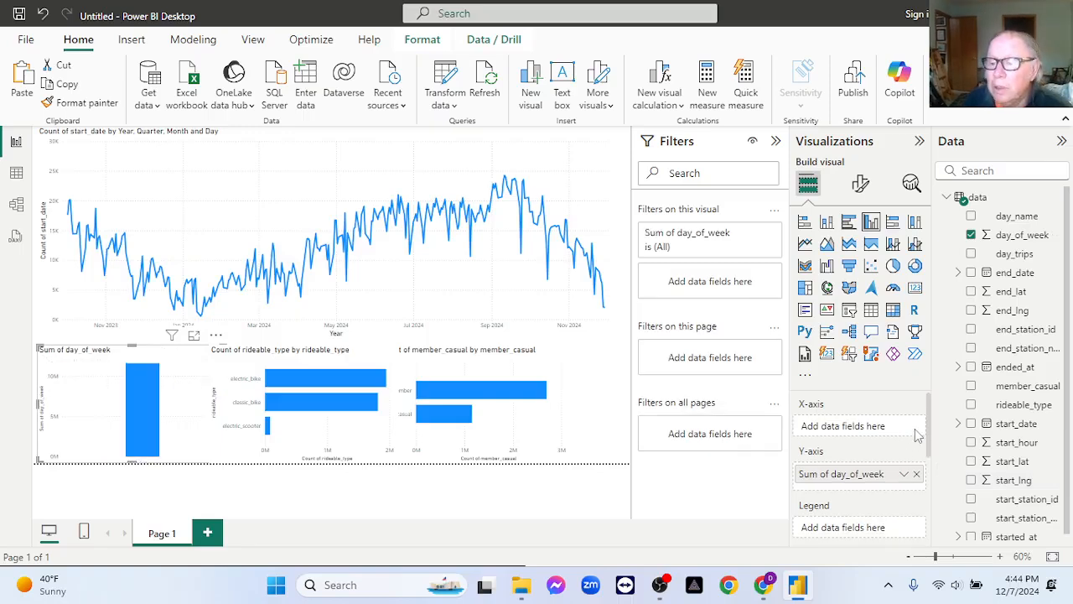
pyautogui.click(918, 475)
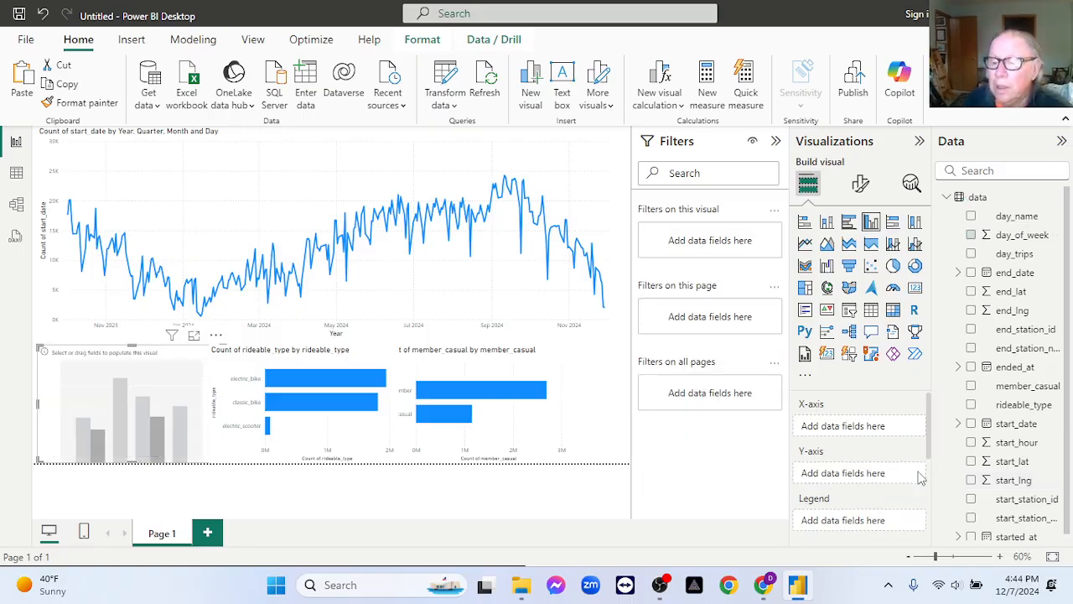
# In the leftmost column chart, put day_name on the X-axis and the count of day_name on the Y-axis.
pyautogui.scroll(-1, 1041, 424)
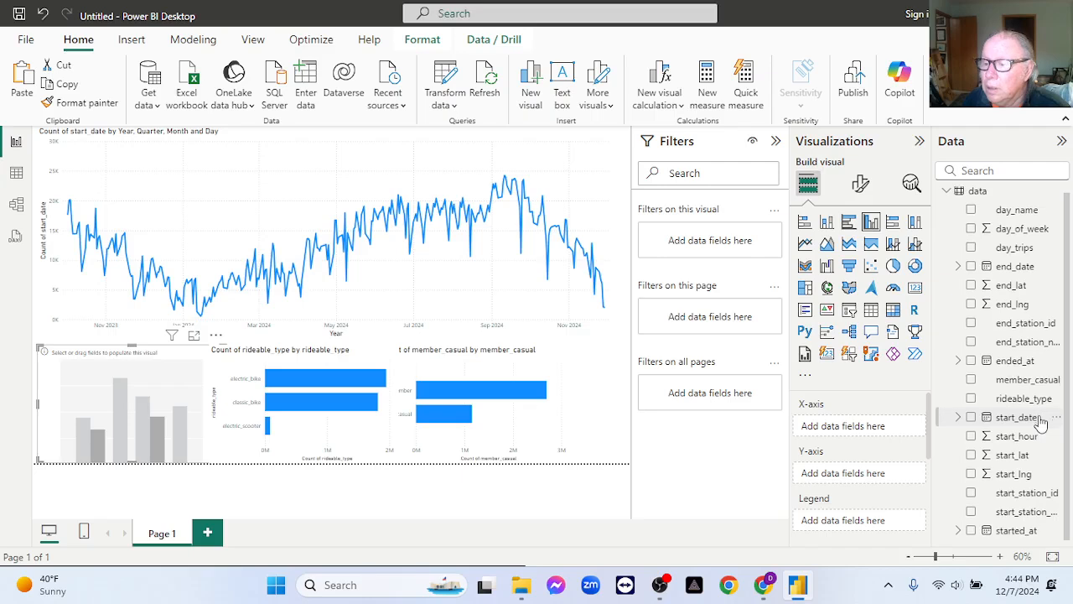
pyautogui.scroll(1, 1040, 421)
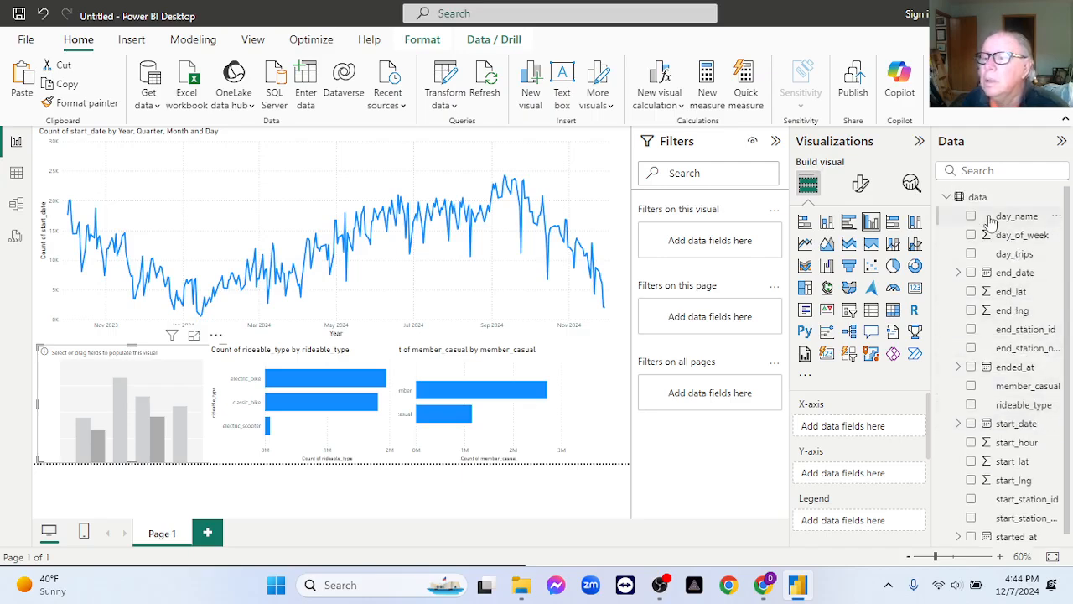
pyautogui.moveTo(998, 220); pyautogui.dragTo(845, 430)
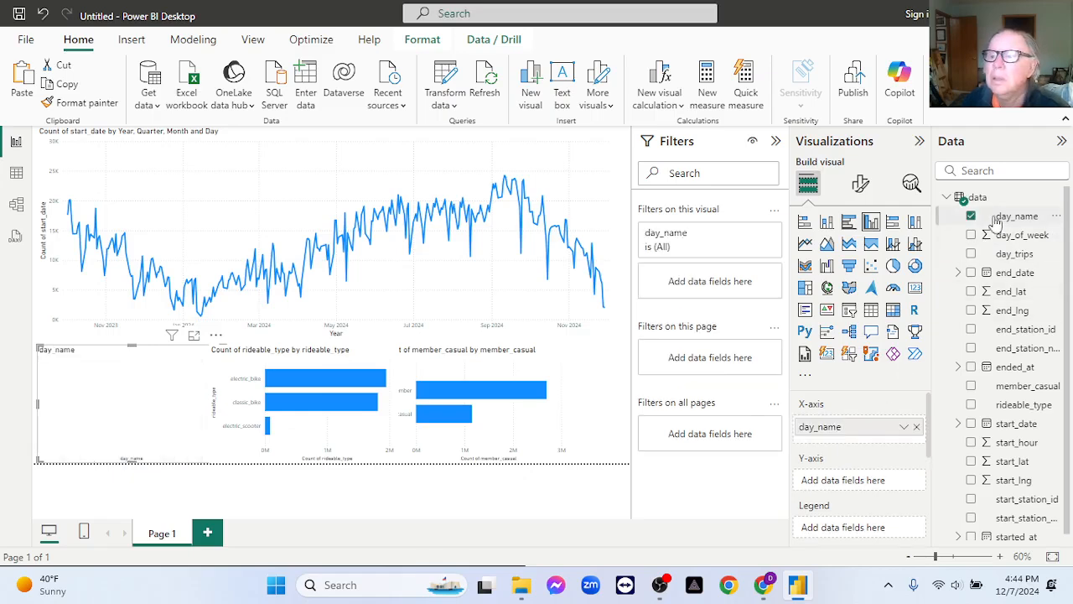
pyautogui.moveTo(996, 221); pyautogui.dragTo(863, 485)
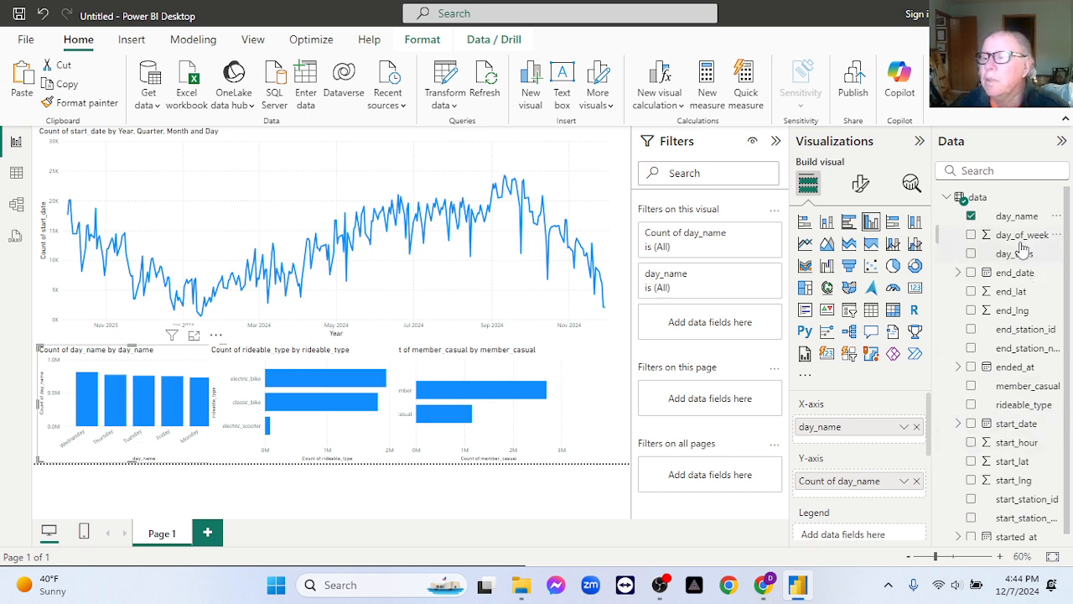
# Set the column chart's Y-axis to the count of day_of_week and replace its X-axis field with day_of_week.
pyautogui.moveTo(1021, 238); pyautogui.dragTo(872, 490)
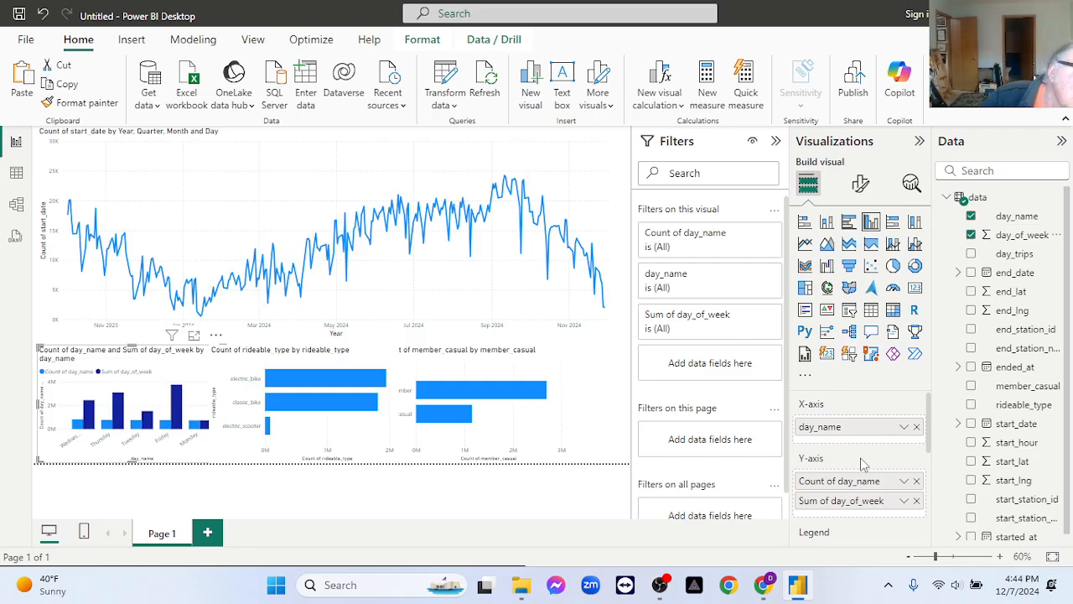
pyautogui.click(917, 482)
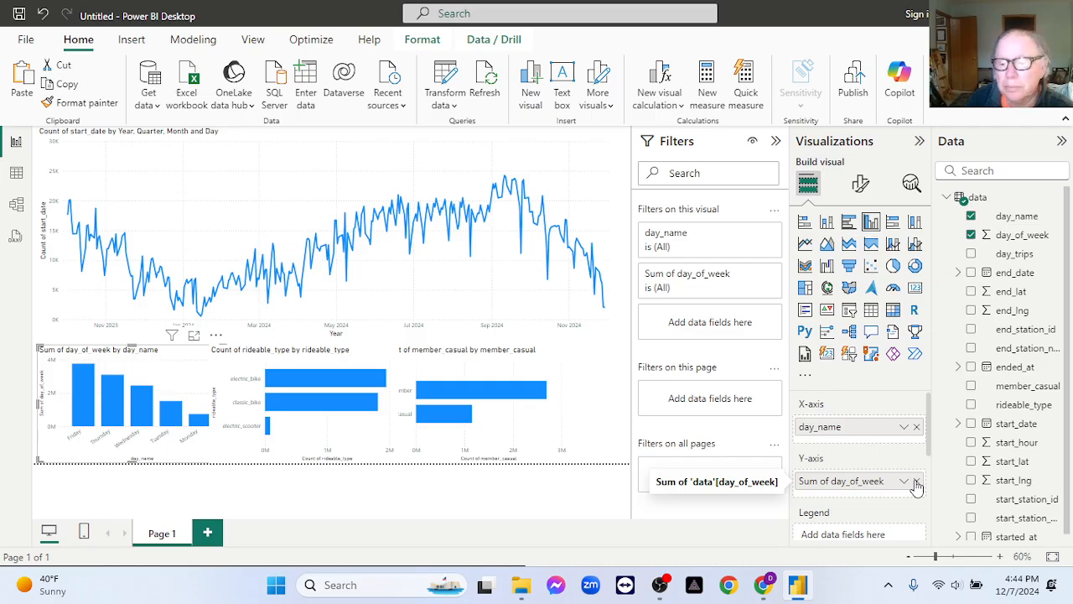
pyautogui.scroll(-3, 918, 470)
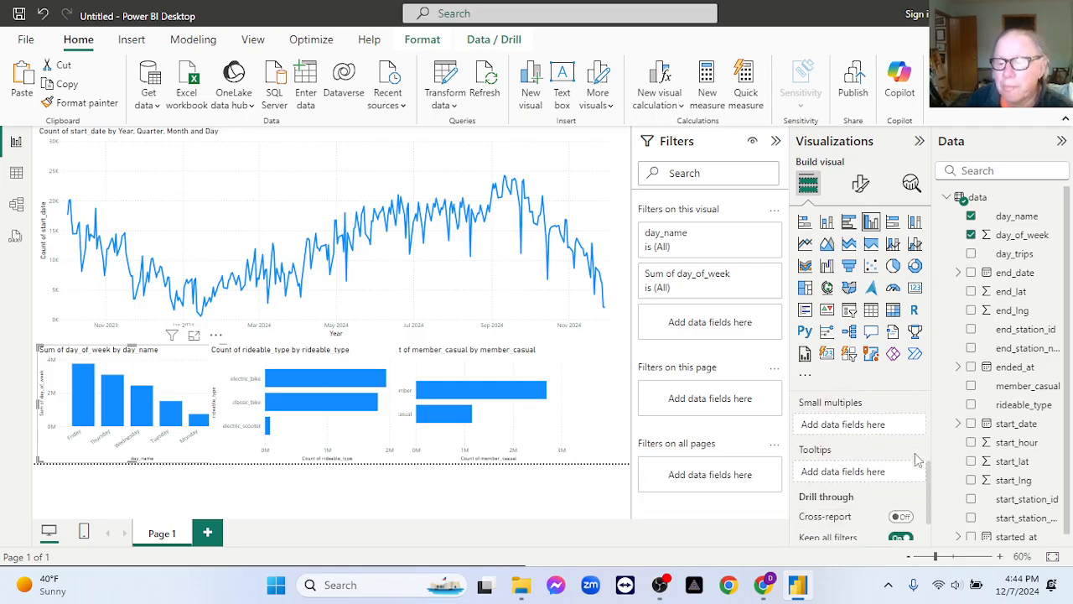
pyautogui.scroll(-1, 917, 460)
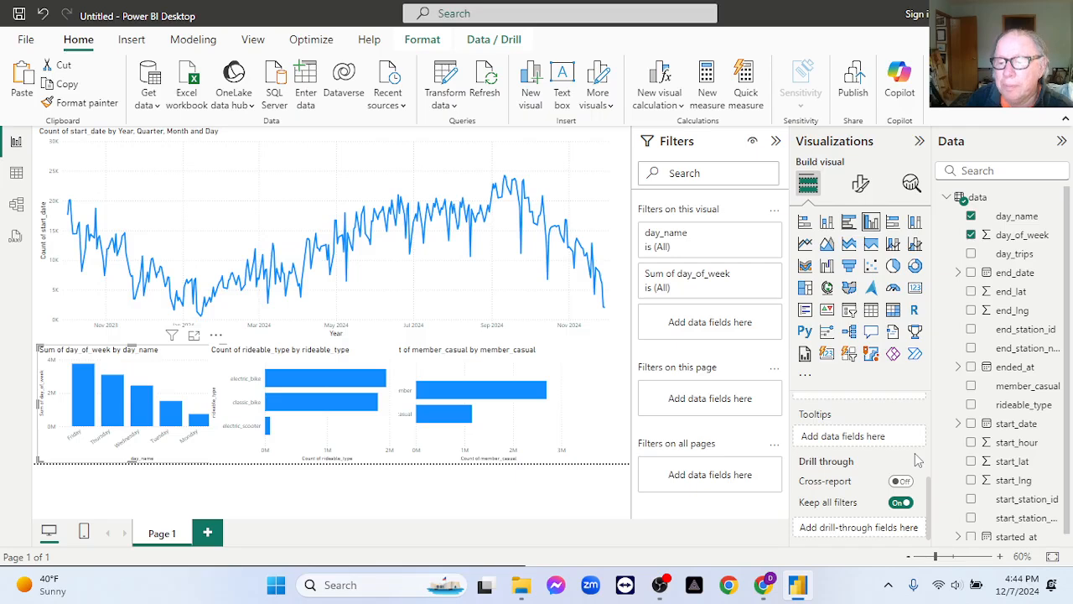
pyautogui.scroll(3, 917, 460)
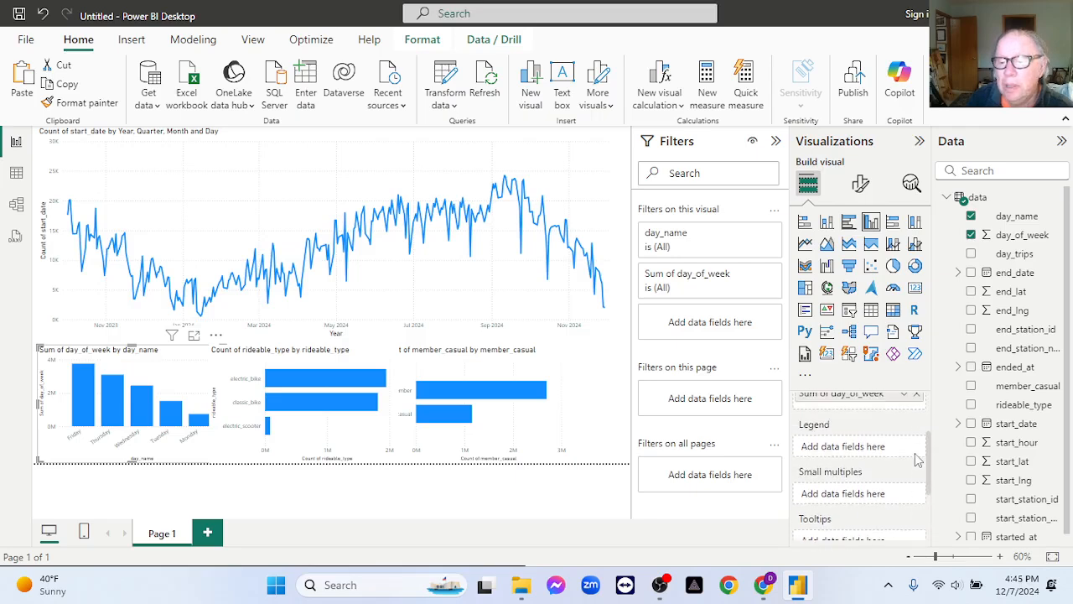
pyautogui.scroll(3, 918, 459)
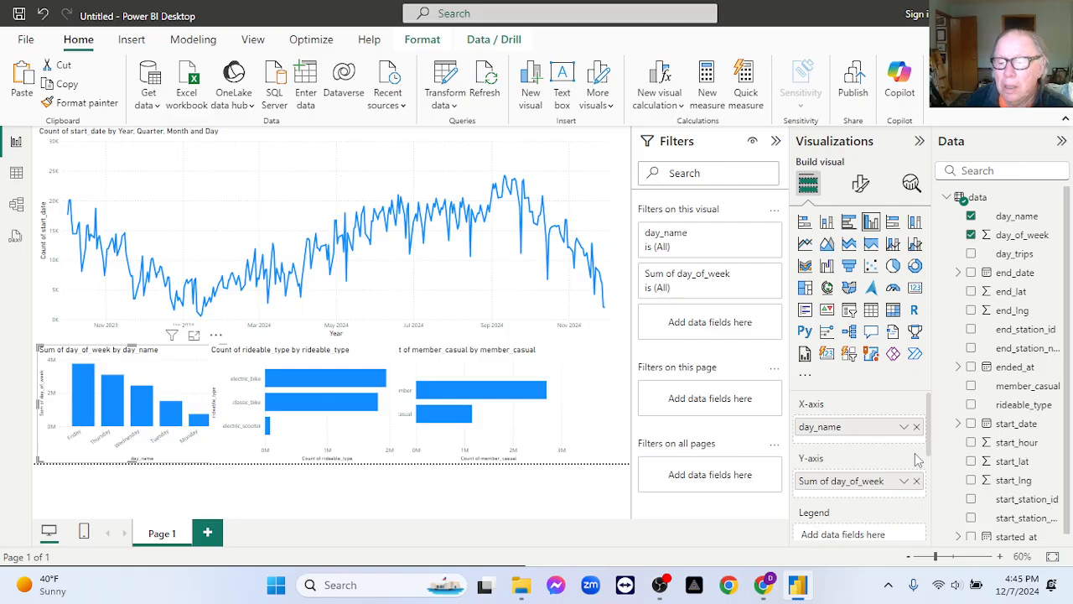
pyautogui.click(903, 482)
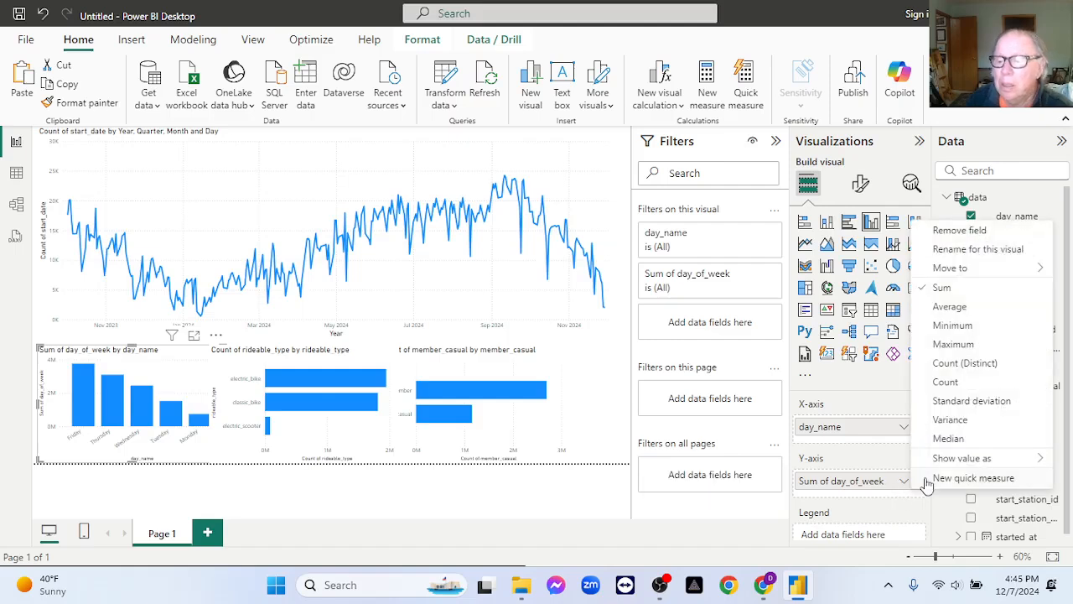
pyautogui.click(960, 384)
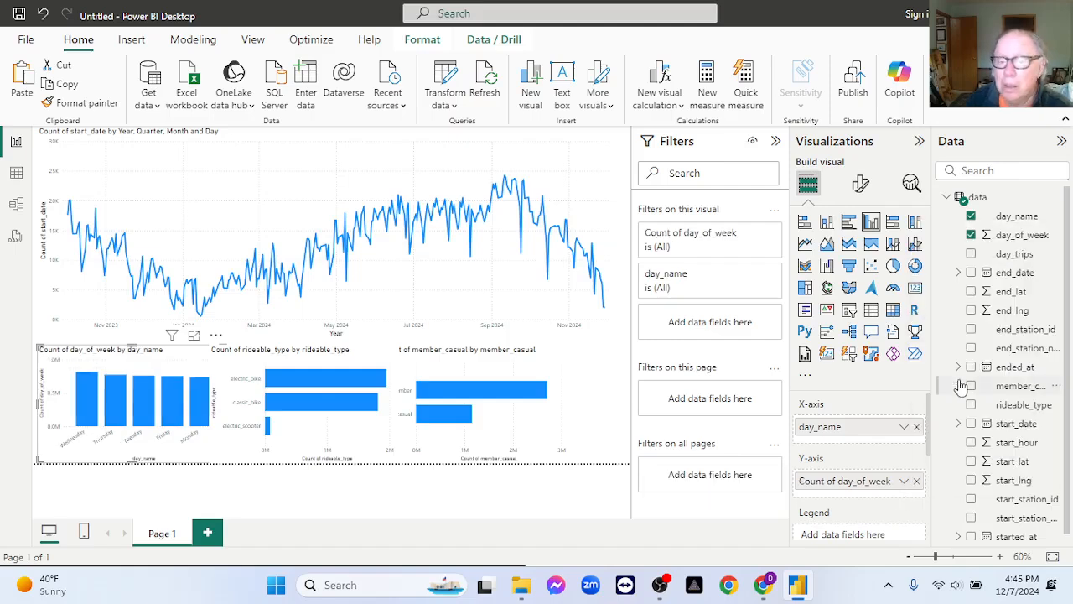
pyautogui.click(916, 427)
pyautogui.moveTo(1019, 238); pyautogui.dragTo(868, 428)
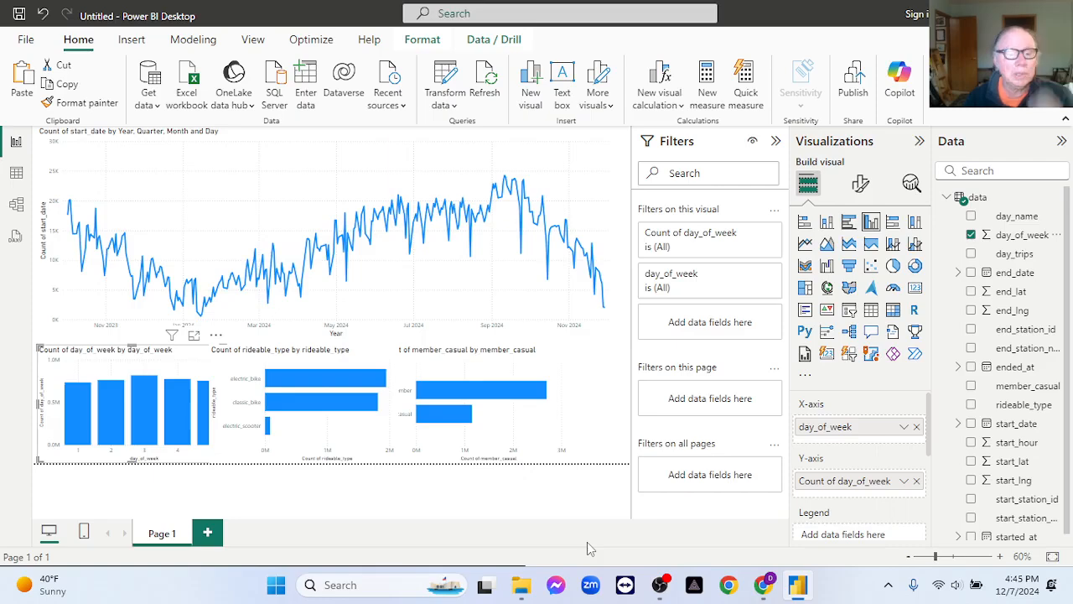
# Collapse the Filters pane and shift the member_casual and rideable_type bar charts to the right to uncover the column chart.
pyautogui.click(775, 142)
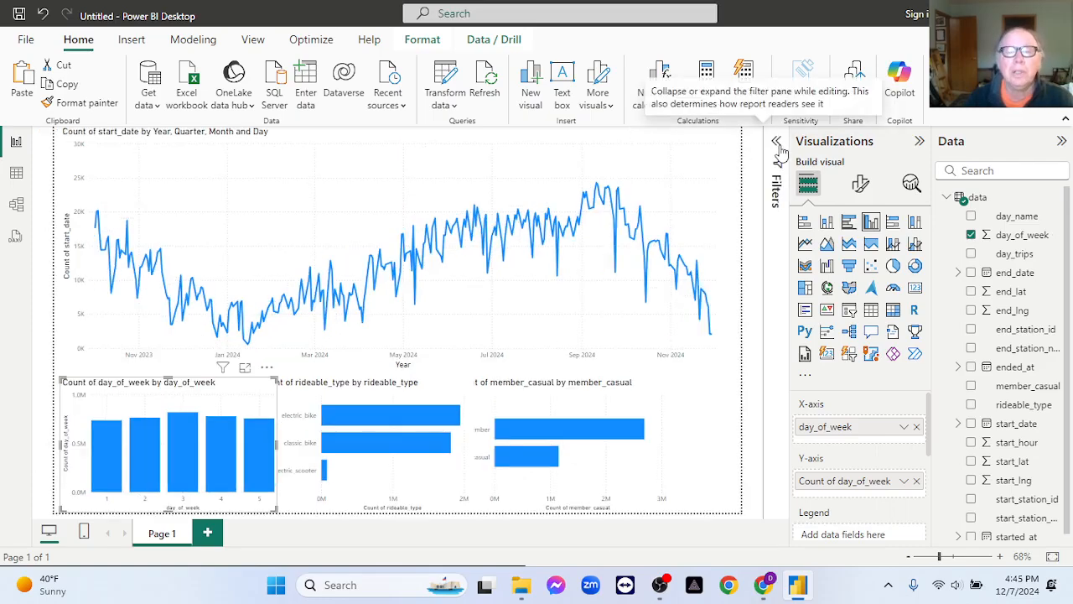
pyautogui.click(706, 453)
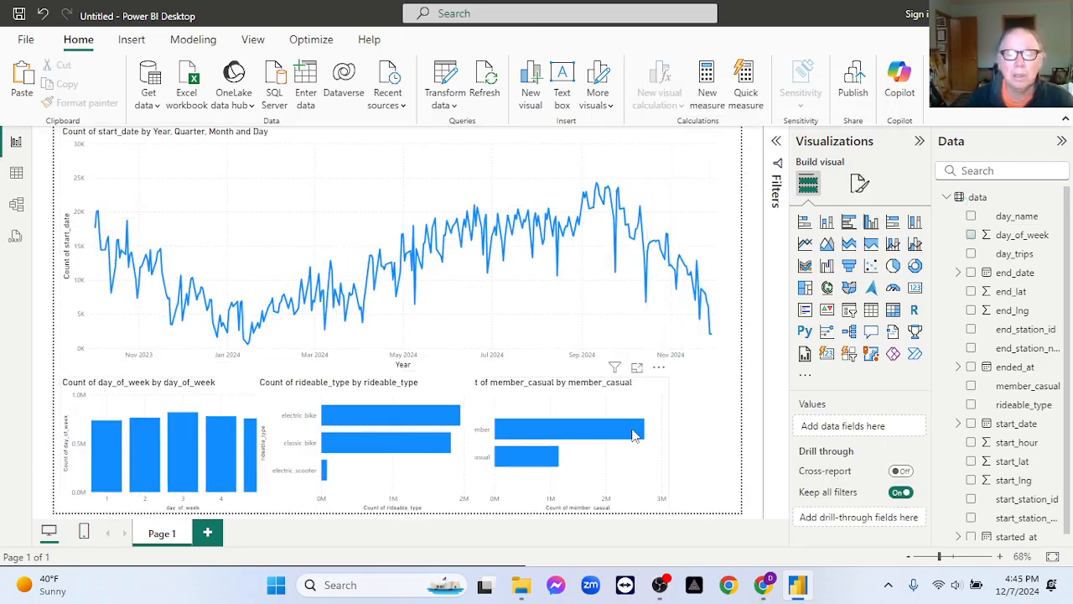
pyautogui.click(595, 411)
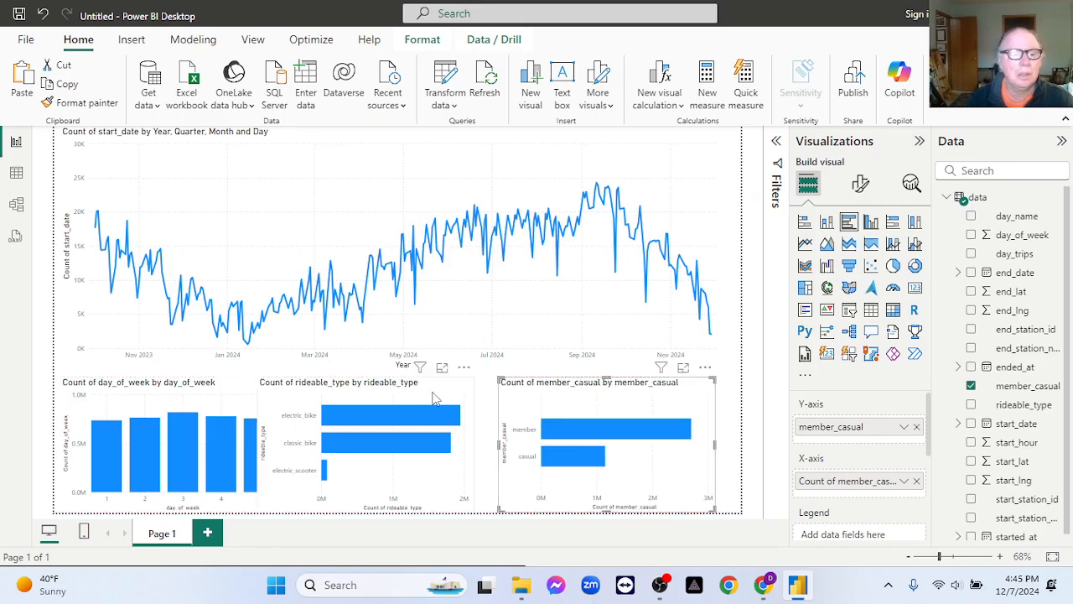
pyautogui.moveTo(445, 401); pyautogui.dragTo(458, 400)
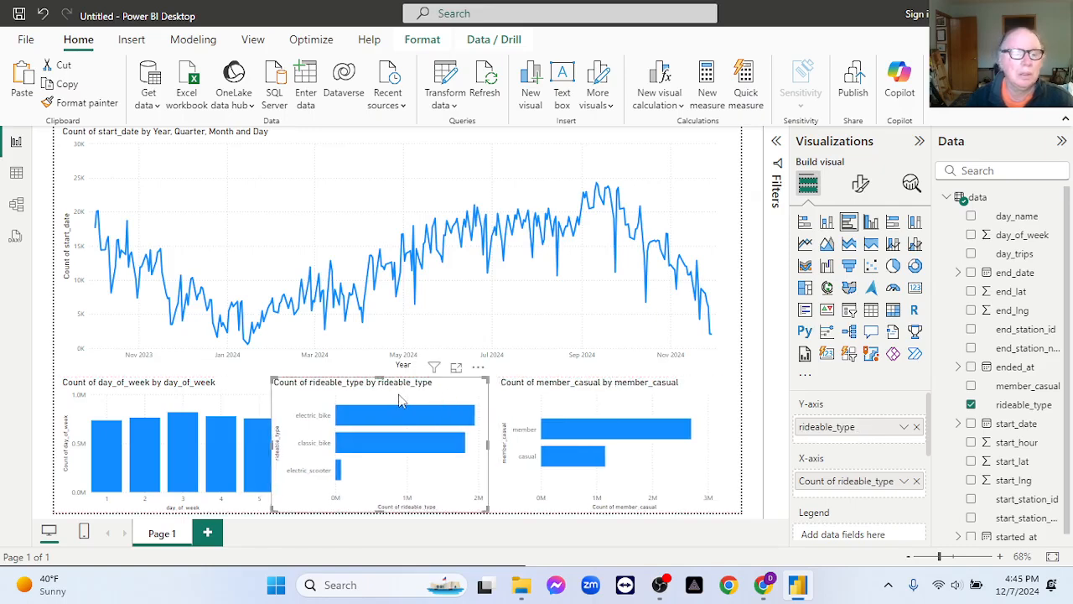
pyautogui.click(220, 391)
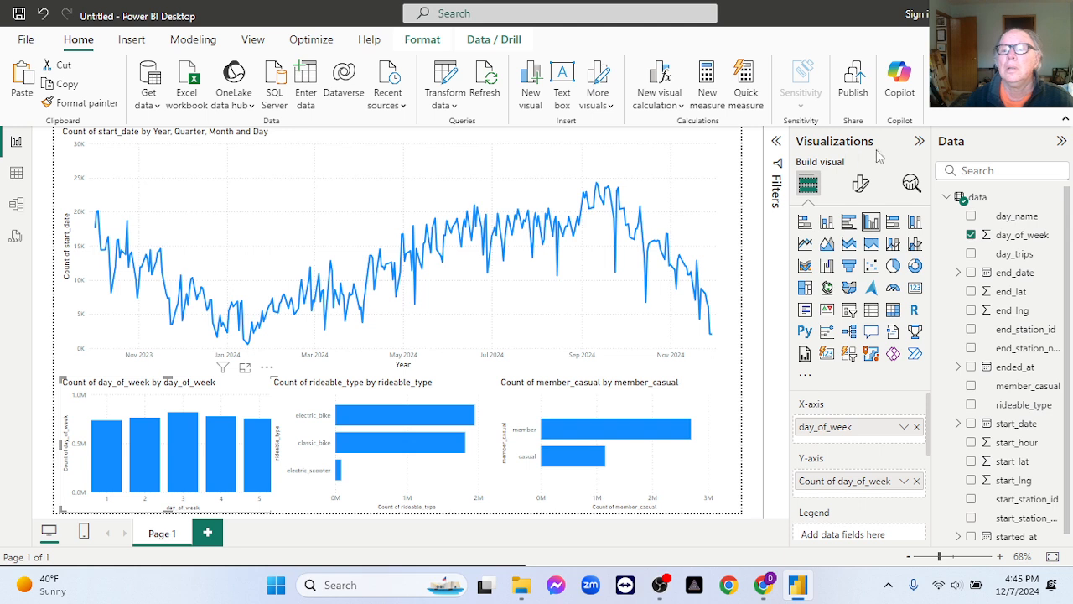
# Collapse the Visualizations pane and set the page view to Fit to width.
pyautogui.click(921, 142)
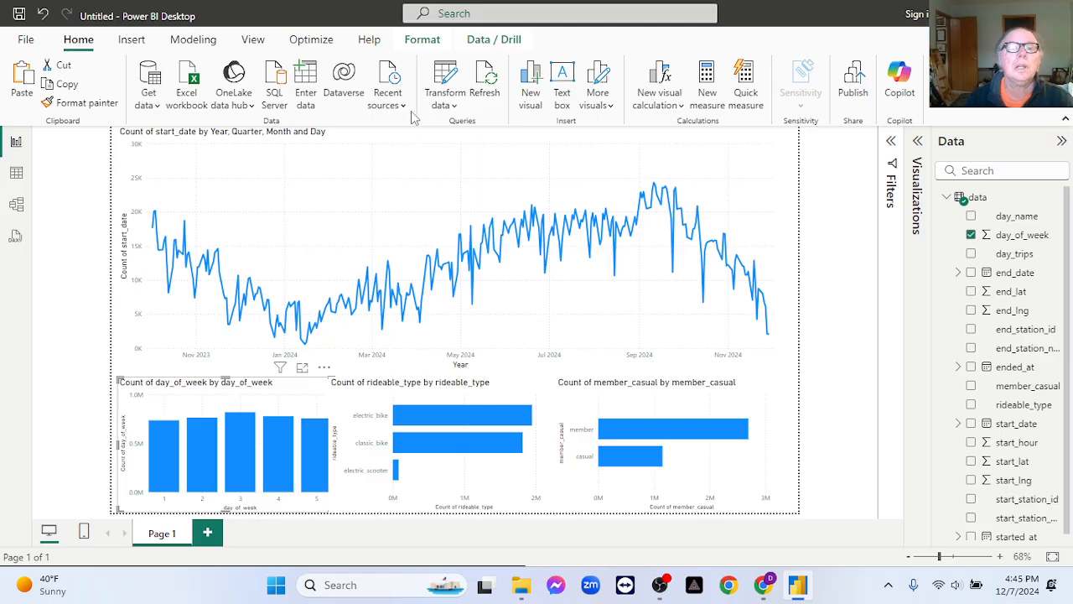
pyautogui.click(255, 43)
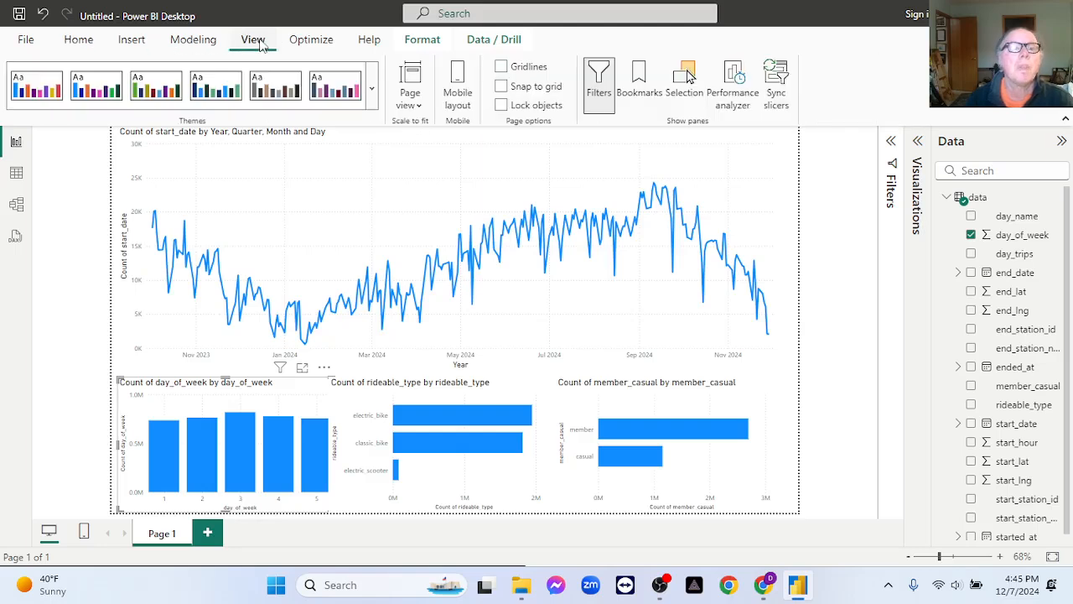
pyautogui.click(411, 104)
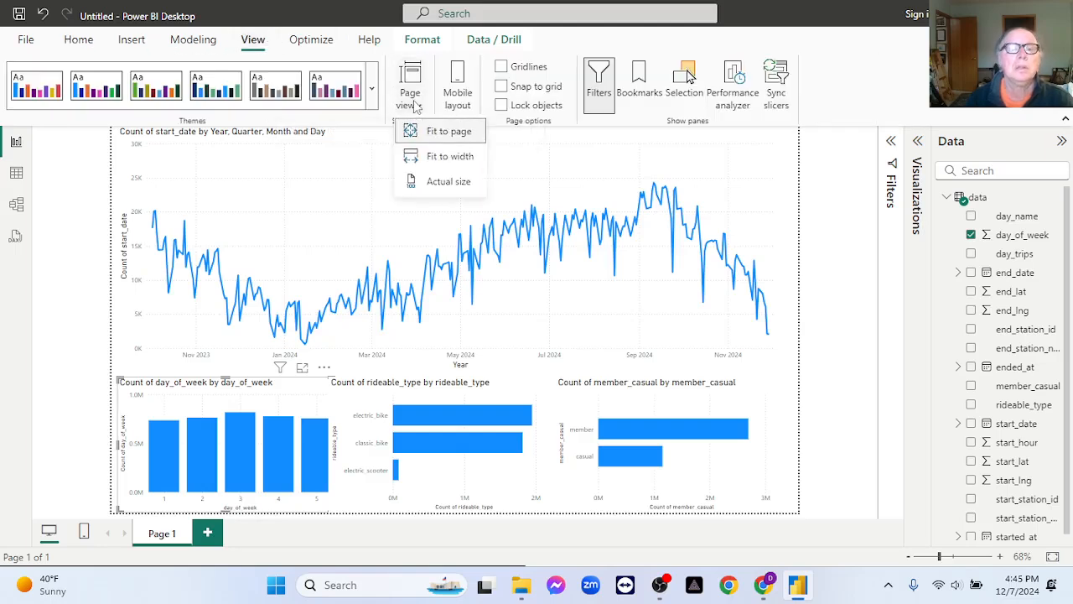
pyautogui.click(466, 156)
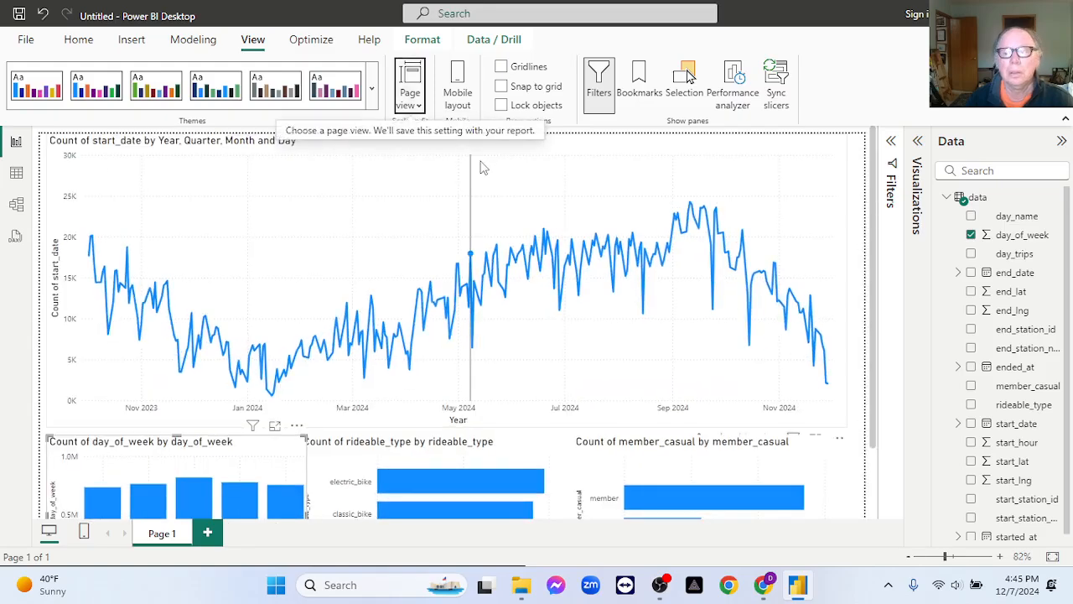
# Narrow the rideable_type bar chart from its left edge to open a gap beside the day_of_week column chart.
pyautogui.scroll(-2, 824, 360)
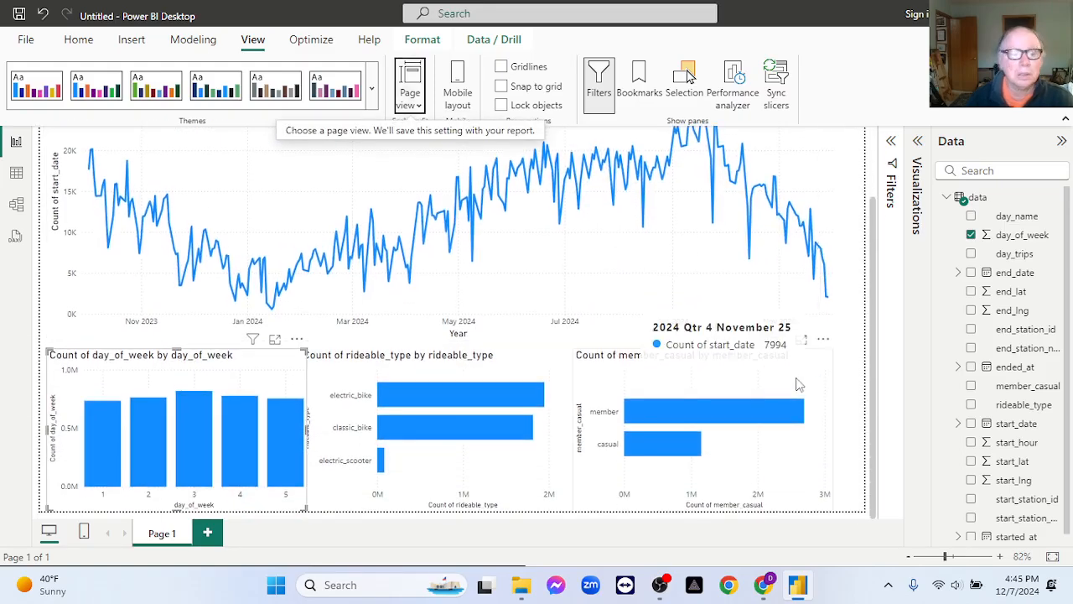
pyautogui.click(344, 379)
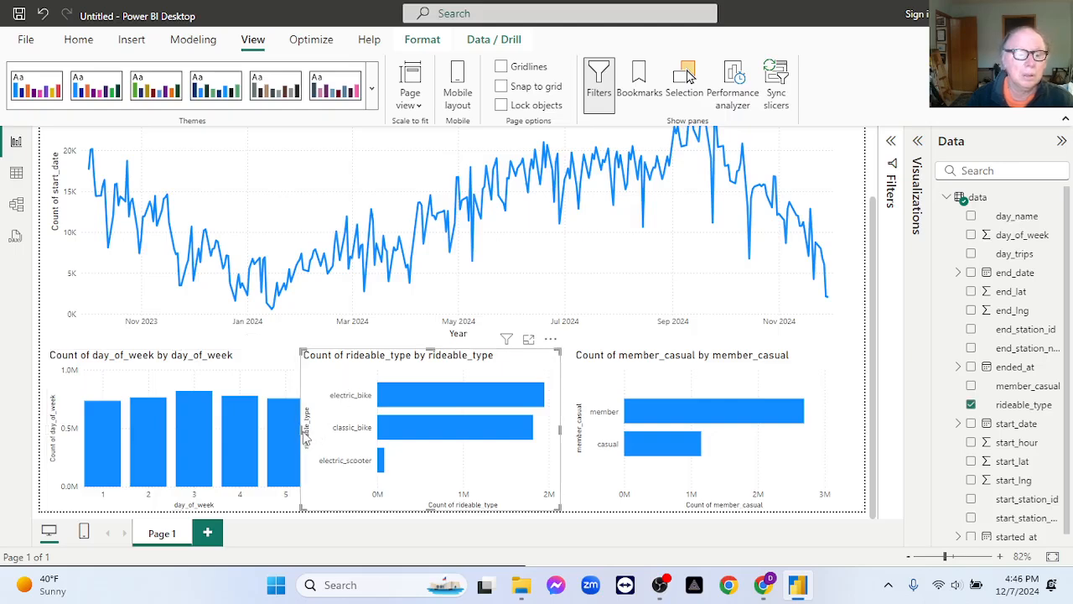
pyautogui.moveTo(299, 430); pyautogui.dragTo(318, 434)
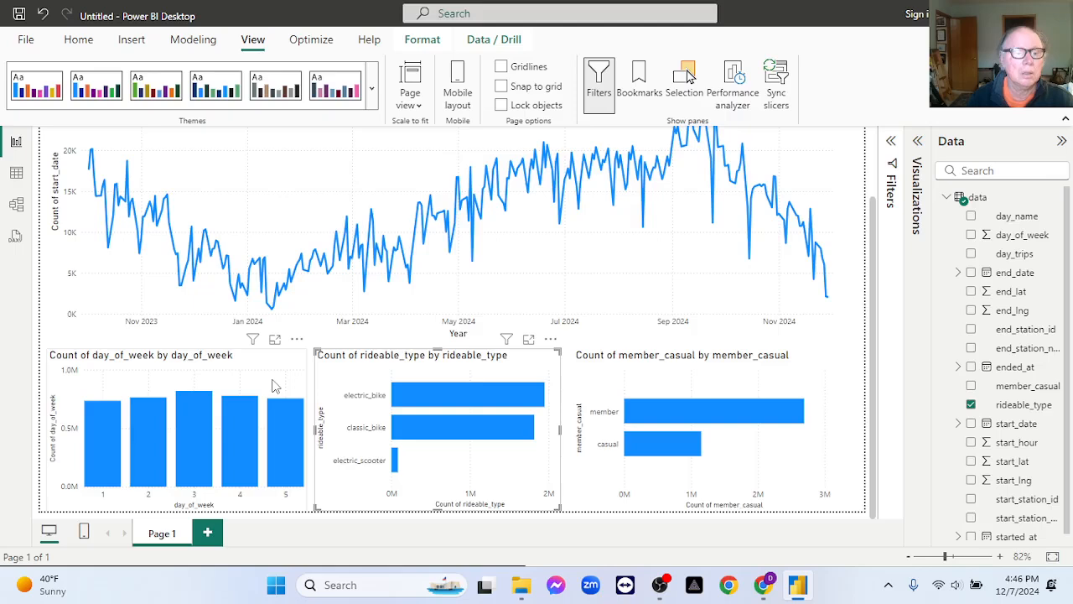
pyautogui.click(273, 385)
pyautogui.click(356, 431)
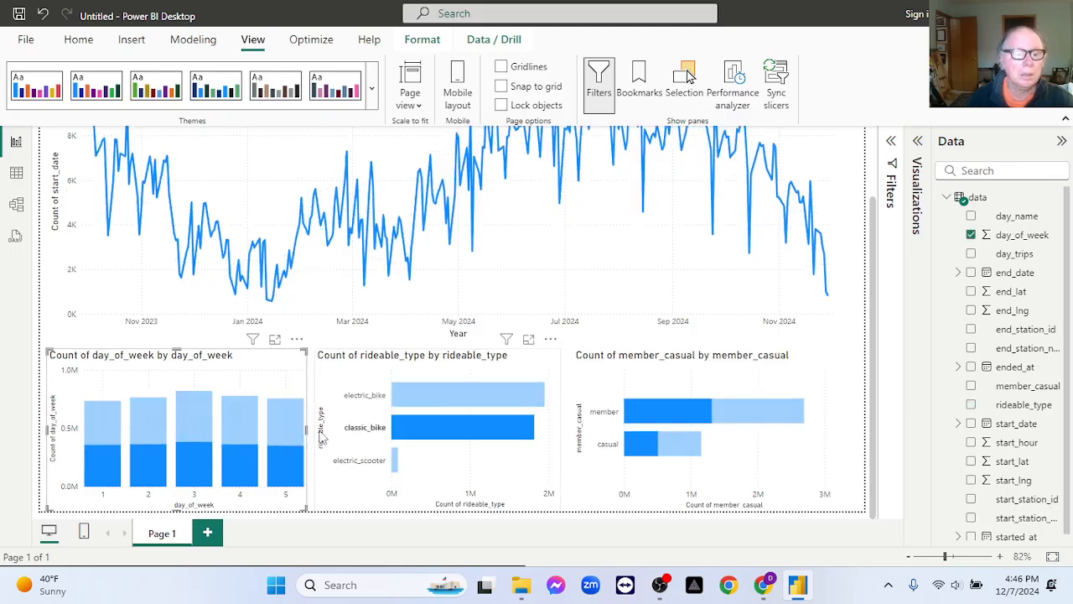
pyautogui.click(357, 442)
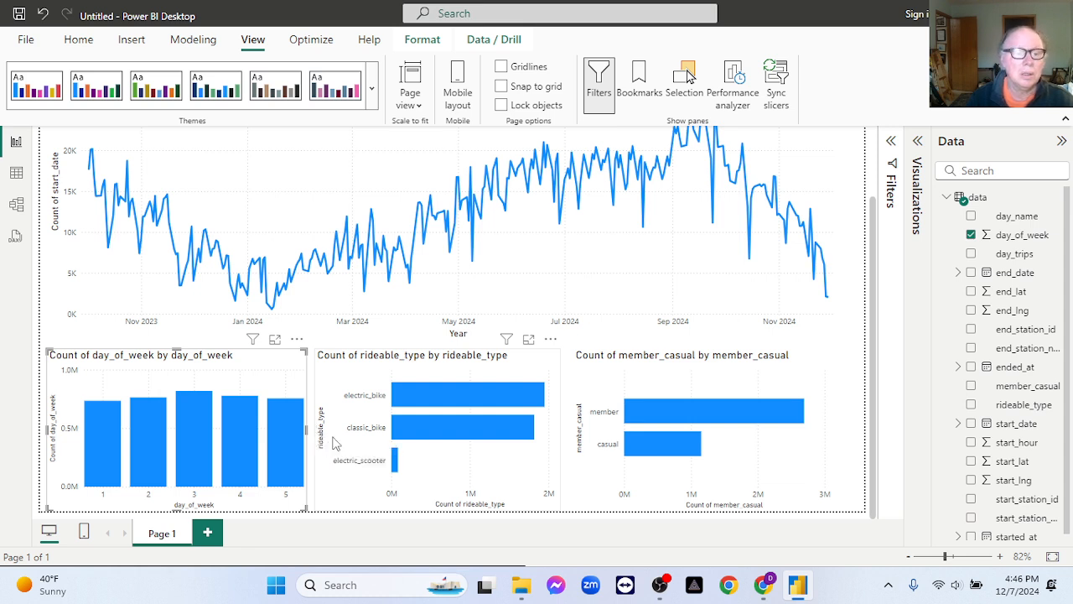
pyautogui.click(334, 443)
pyautogui.moveTo(316, 431); pyautogui.dragTo(335, 431)
# Narrow the member_casual bar chart from its left edge and move the rideable_type chart slightly to the right.
pyautogui.click(604, 486)
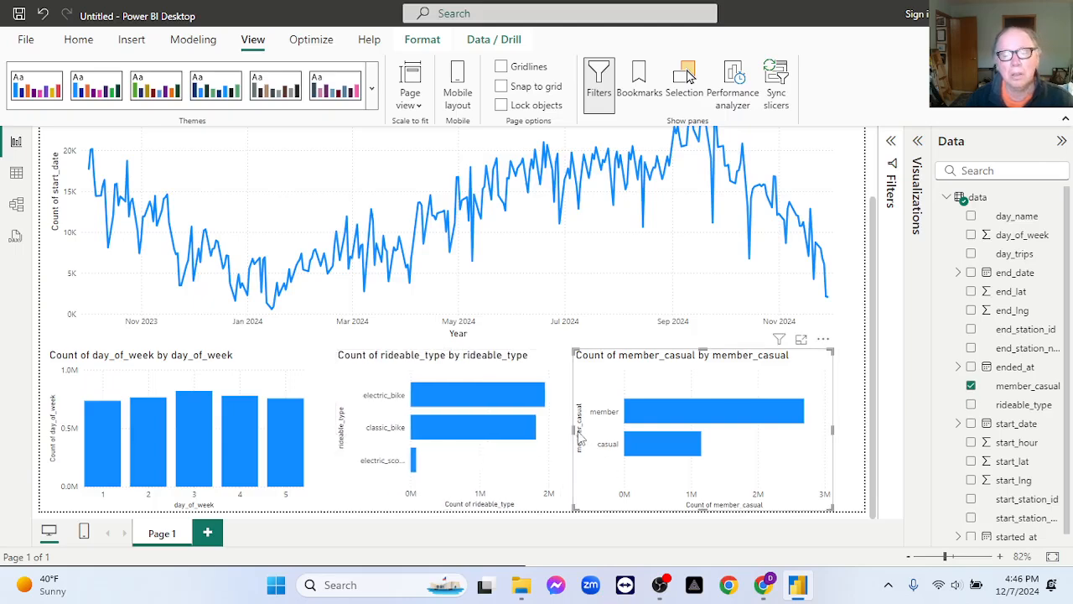
pyautogui.moveTo(577, 431); pyautogui.dragTo(593, 431)
pyautogui.moveTo(452, 364); pyautogui.dragTo(468, 365)
# Widen the day_of_week column chart toward the rideable_type bar chart to fill the gap between them.
pyautogui.click(286, 394)
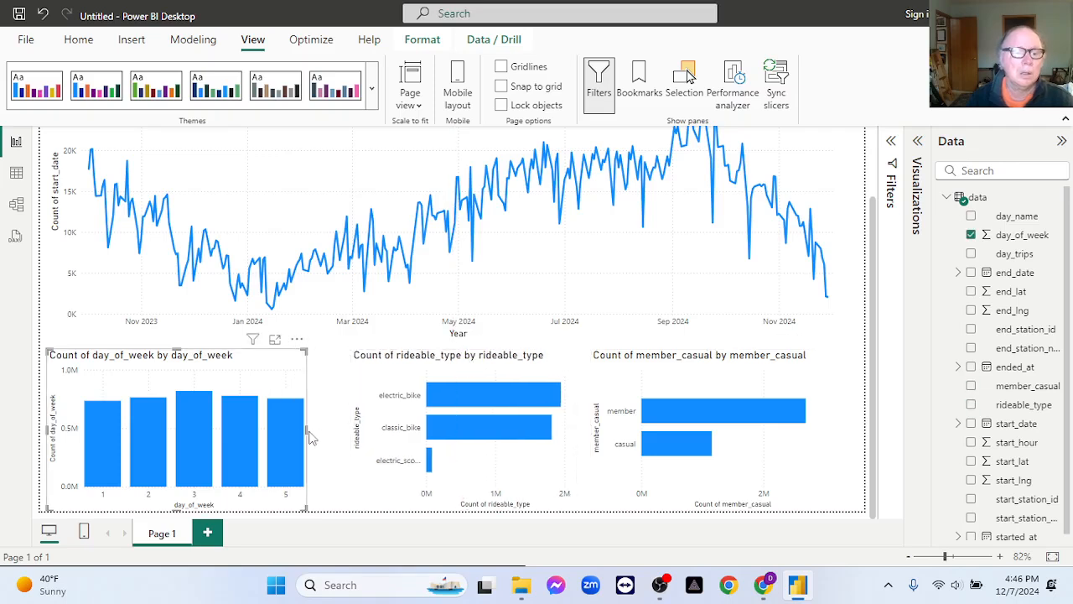
pyautogui.moveTo(307, 432); pyautogui.dragTo(341, 431)
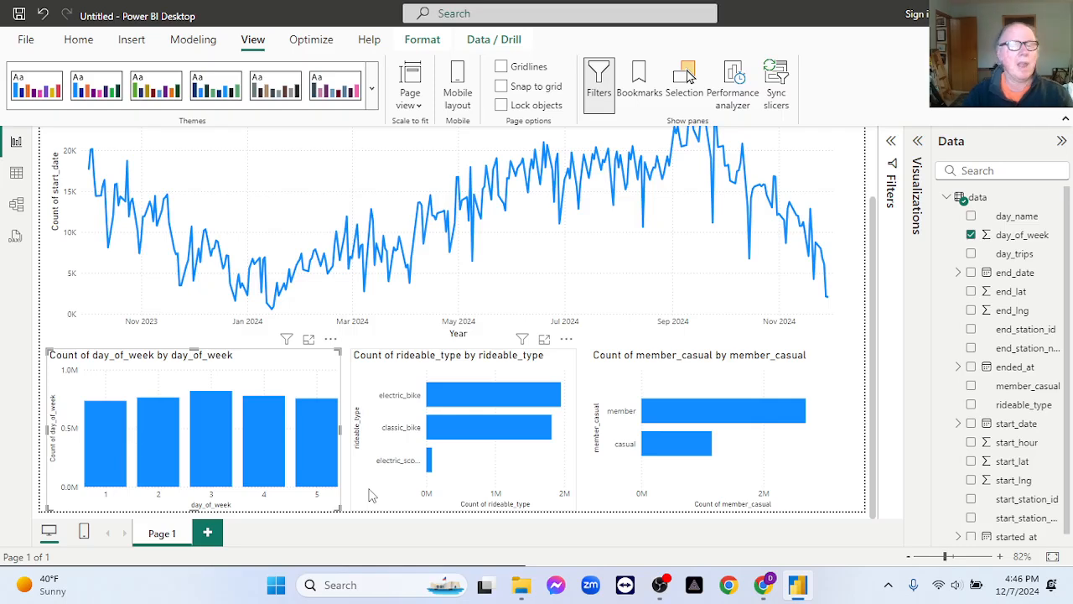
# Cross-filter the report by days 1 and 2 in the day_of_week chart, and clear the selection.
pyautogui.click(109, 436)
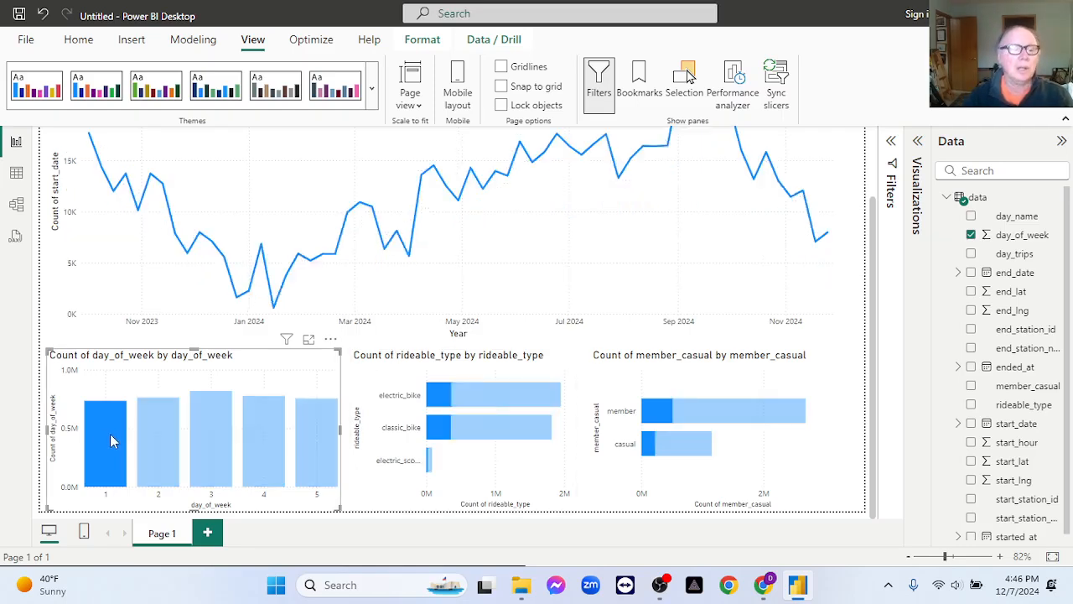
pyautogui.click(161, 444)
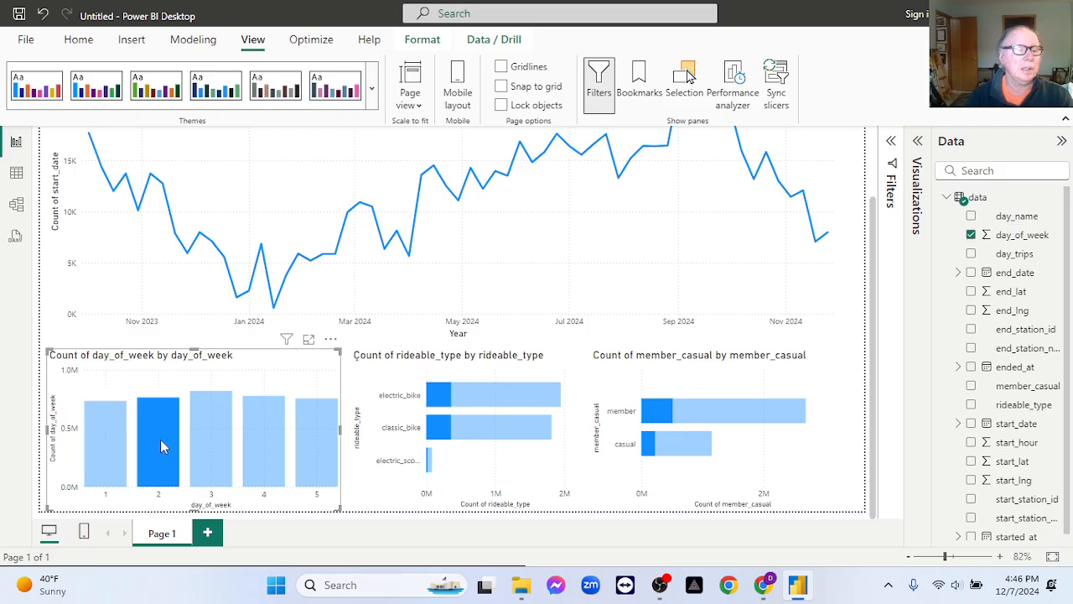
pyautogui.click(106, 428)
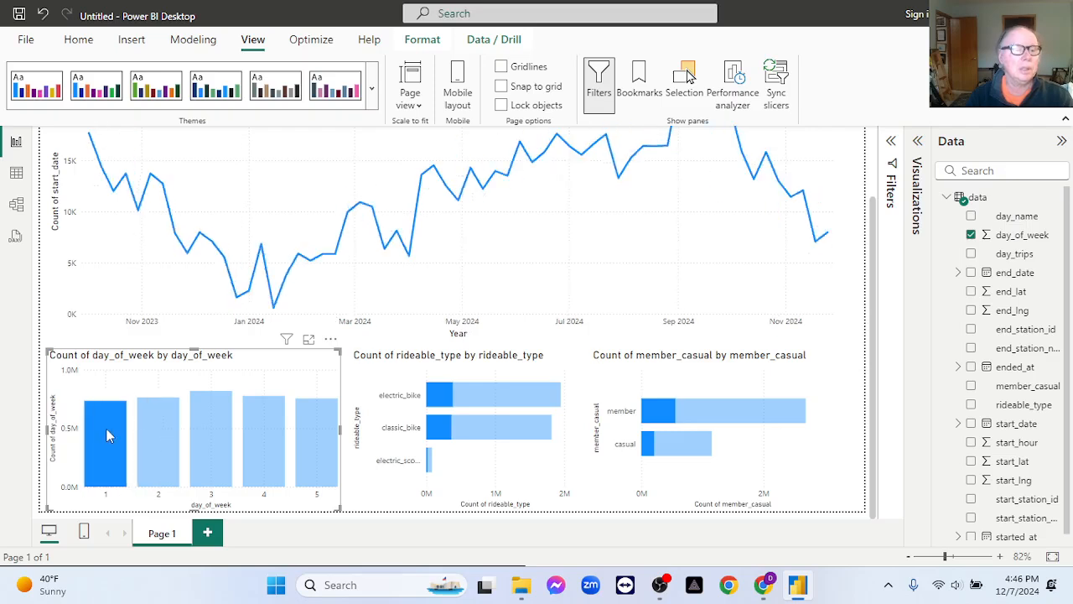
pyautogui.click(106, 427)
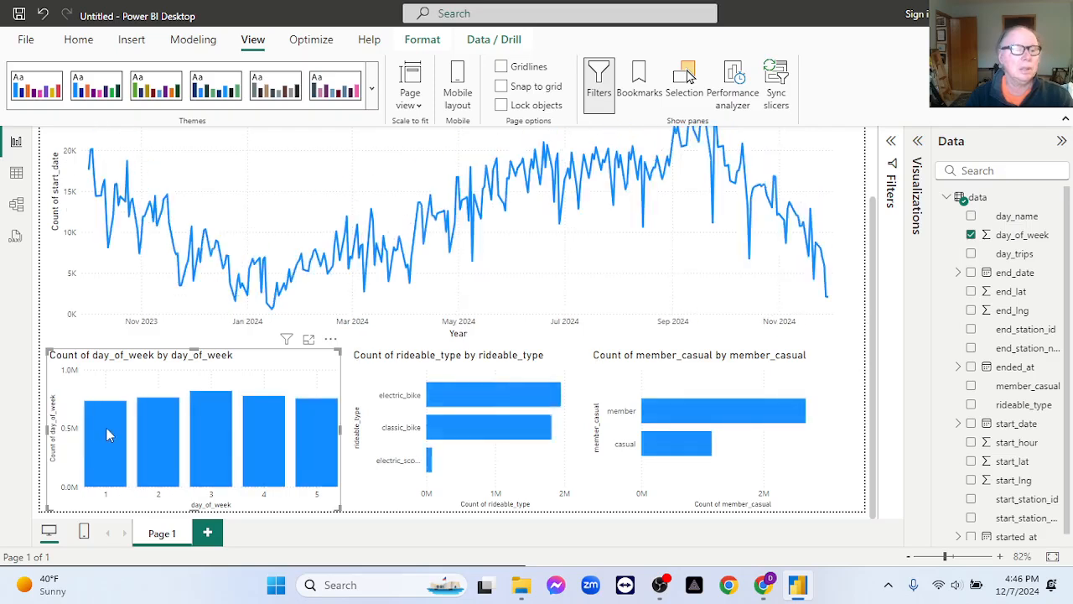
# Cross-filter the report by electric_bike, classic_bike and the electric scooter type in turn, and clear the selection.
pyautogui.click(482, 398)
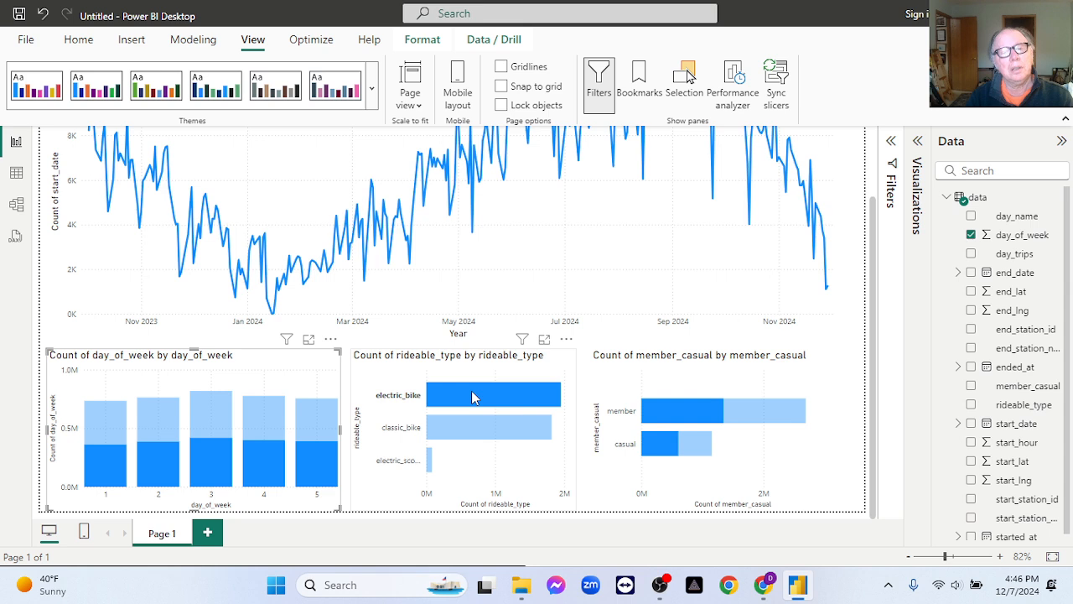
pyautogui.click(478, 429)
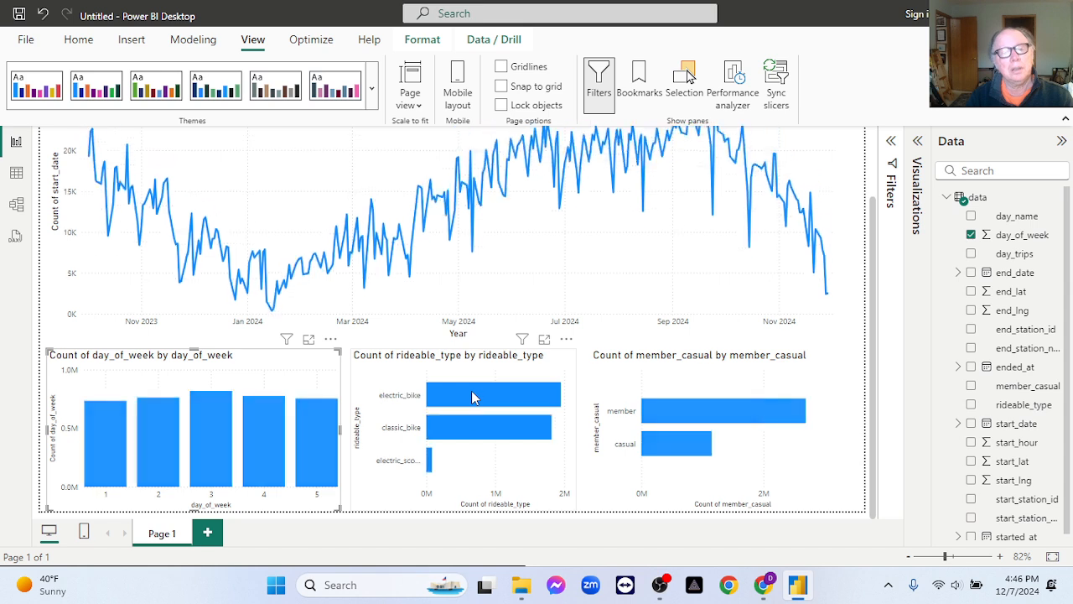
pyautogui.click(480, 432)
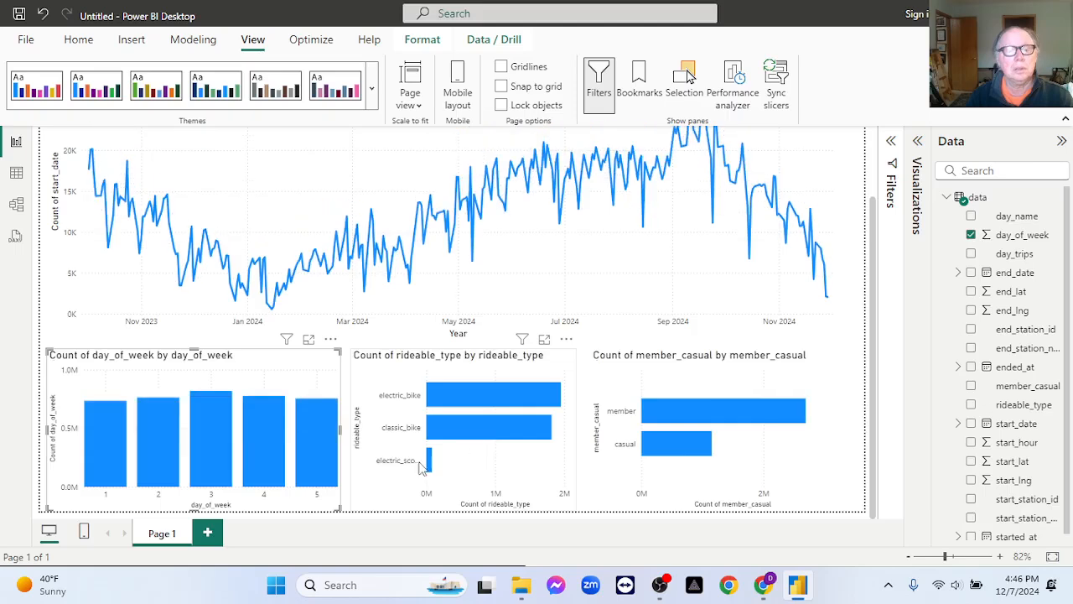
pyautogui.click(445, 466)
pyautogui.click(430, 462)
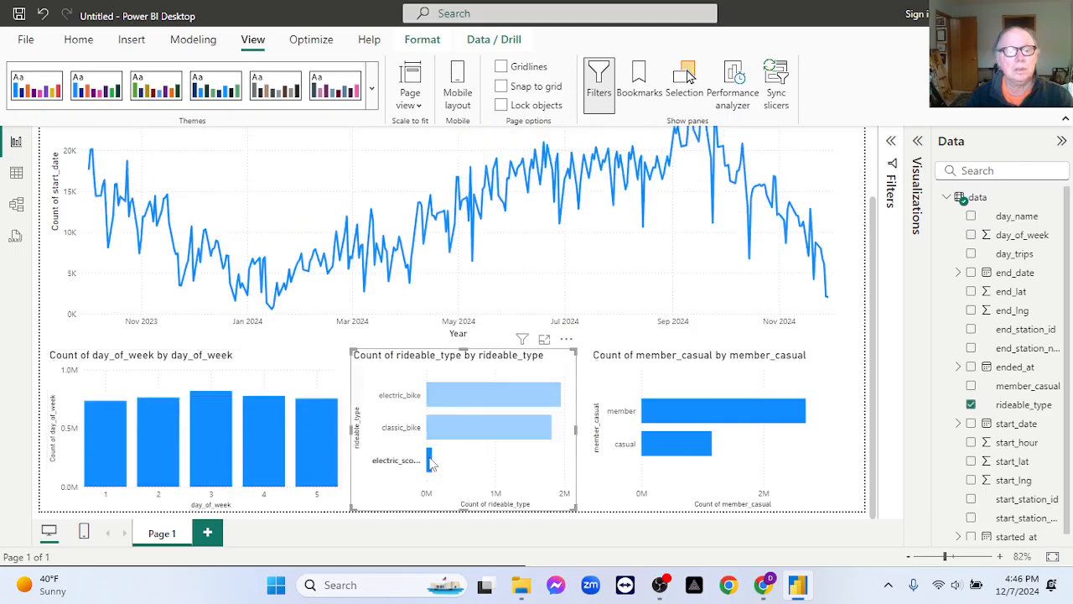
pyautogui.click(430, 462)
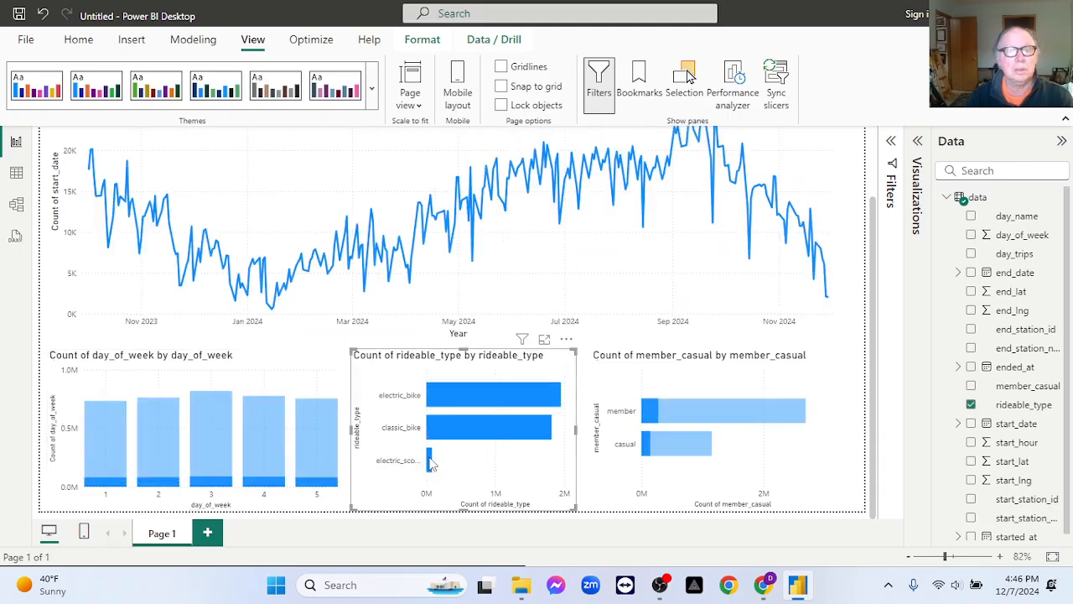
# Cross-filter the report by member, clear that selection, and filter it by casual riders.
pyautogui.click(669, 417)
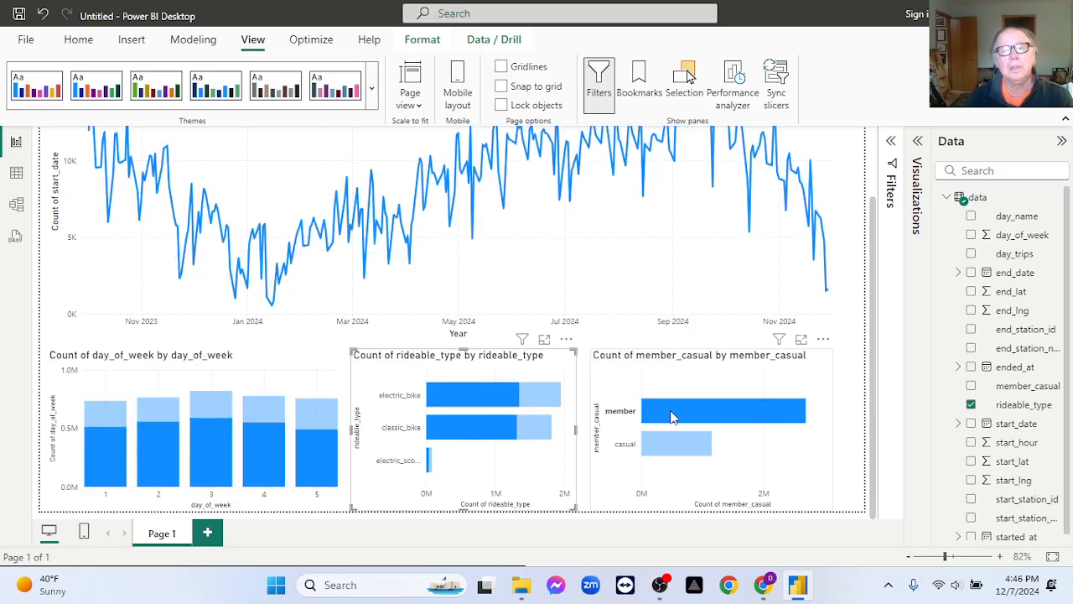
pyautogui.click(672, 418)
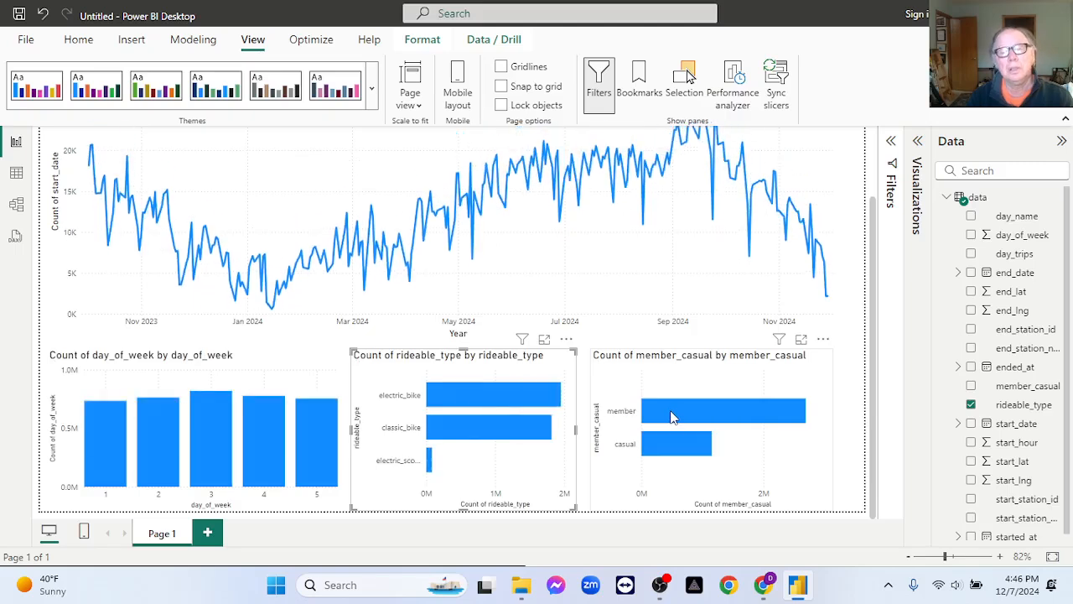
pyautogui.click(687, 457)
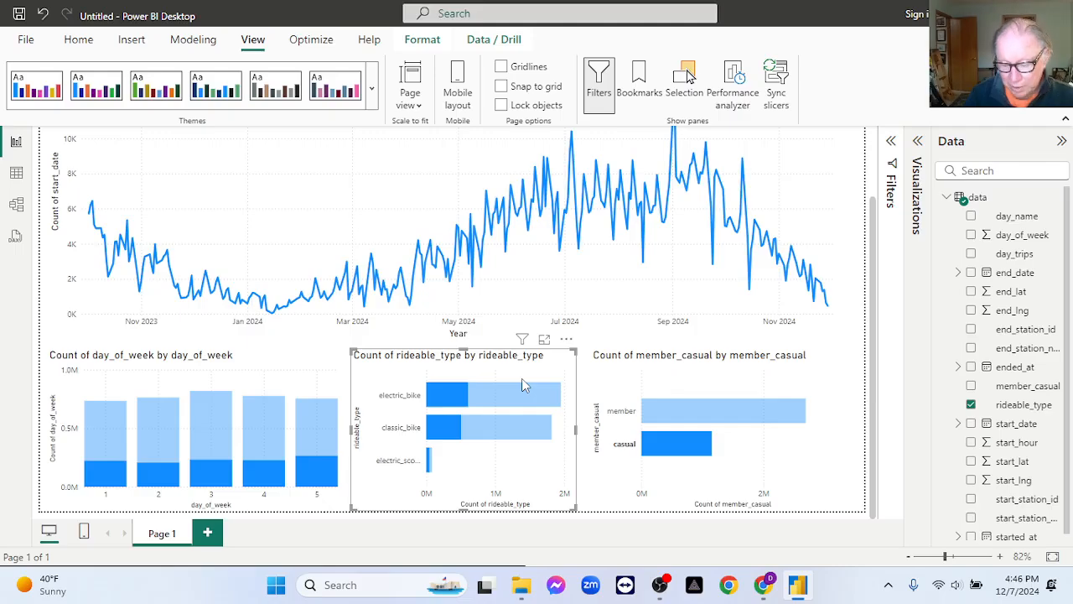
# Take a screen snip of the report canvas with the line chart and the three charts below it.
pyautogui.press('shift+super+s')
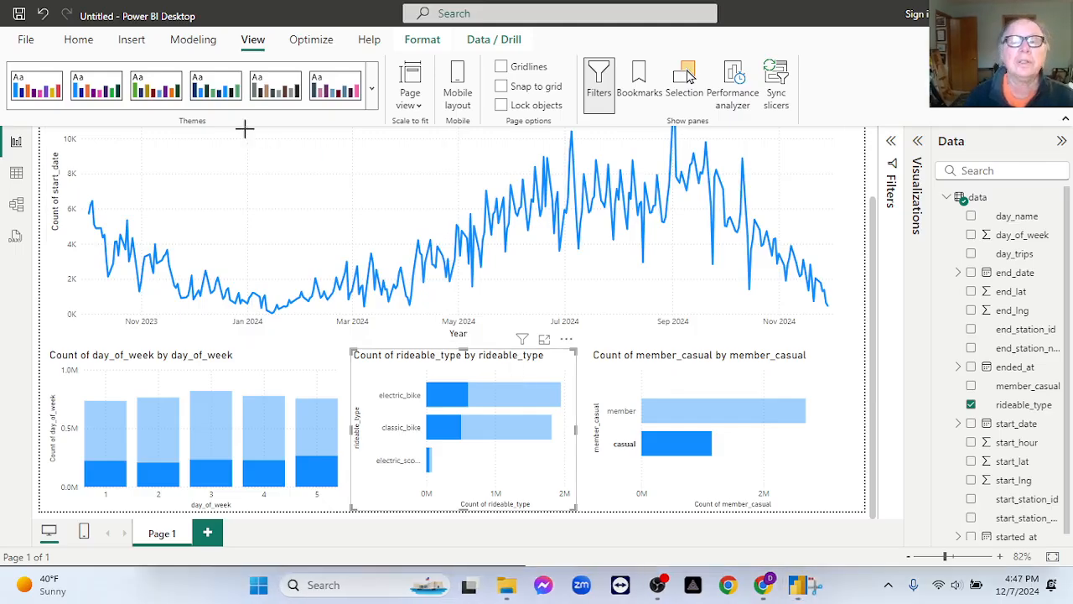
pyautogui.moveTo(27, 119); pyautogui.dragTo(892, 556)
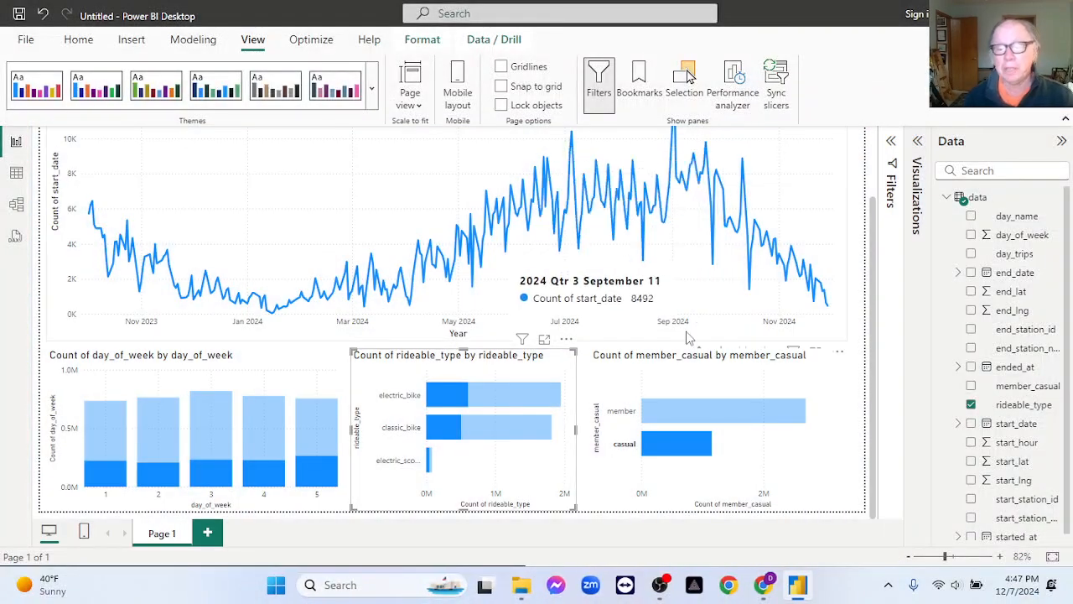
pyautogui.moveTo(648, 420)
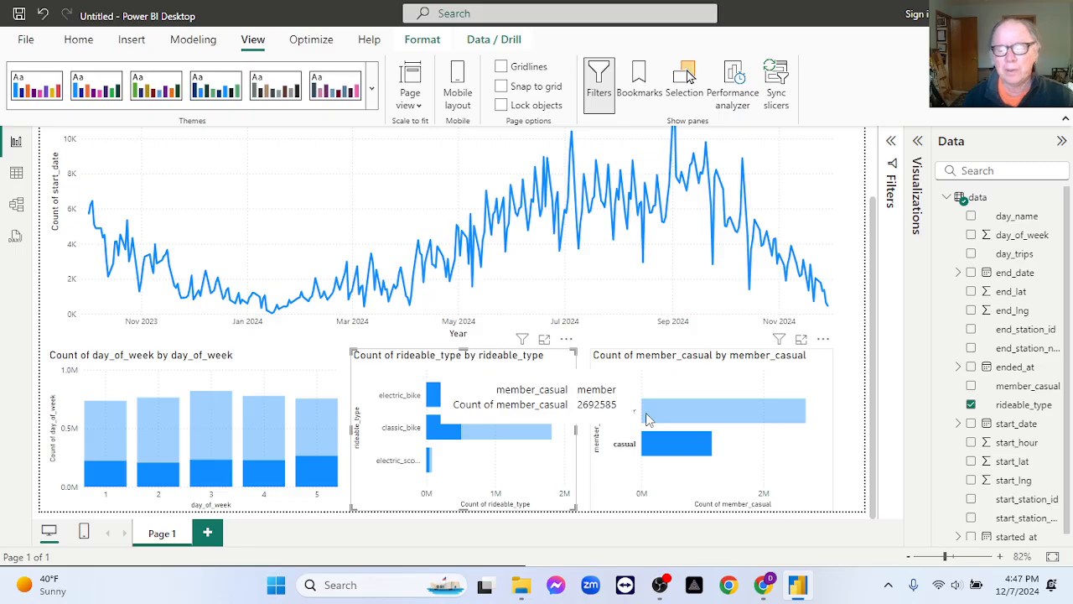
pyautogui.moveTo(661, 589)
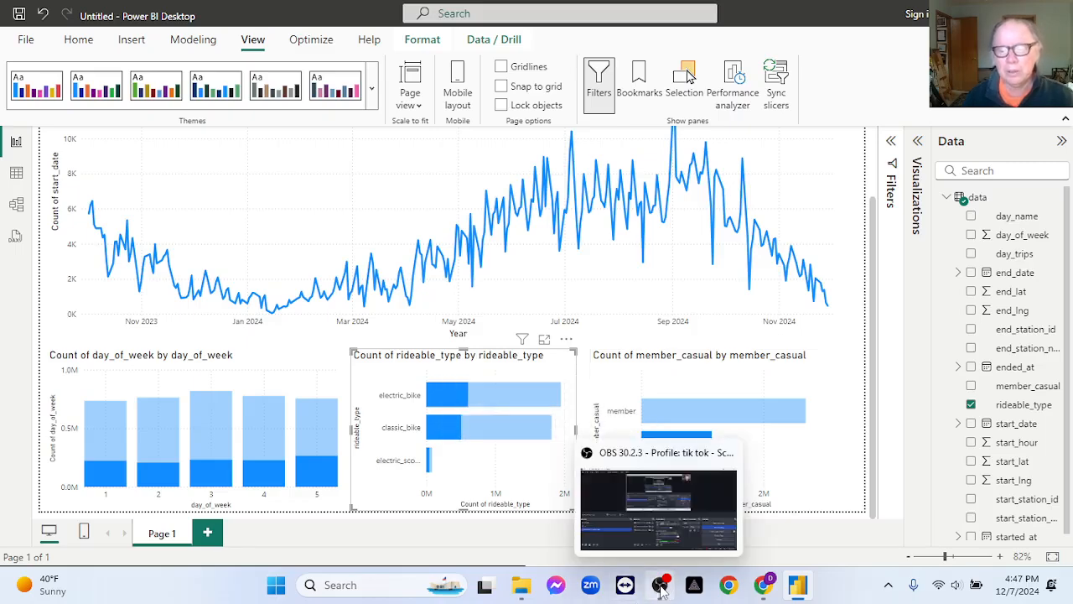
pyautogui.click(661, 589)
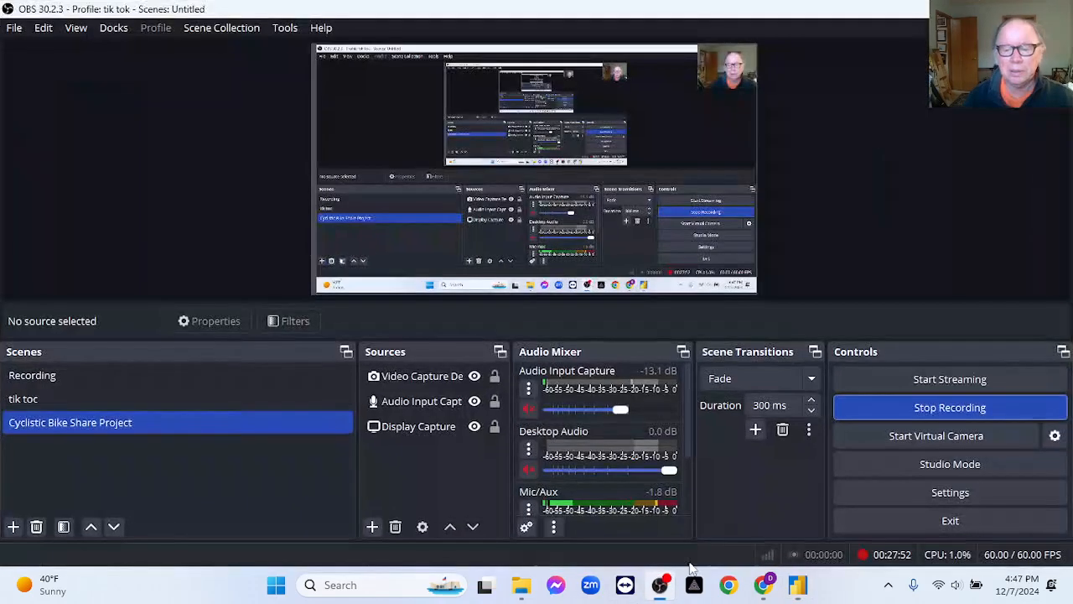